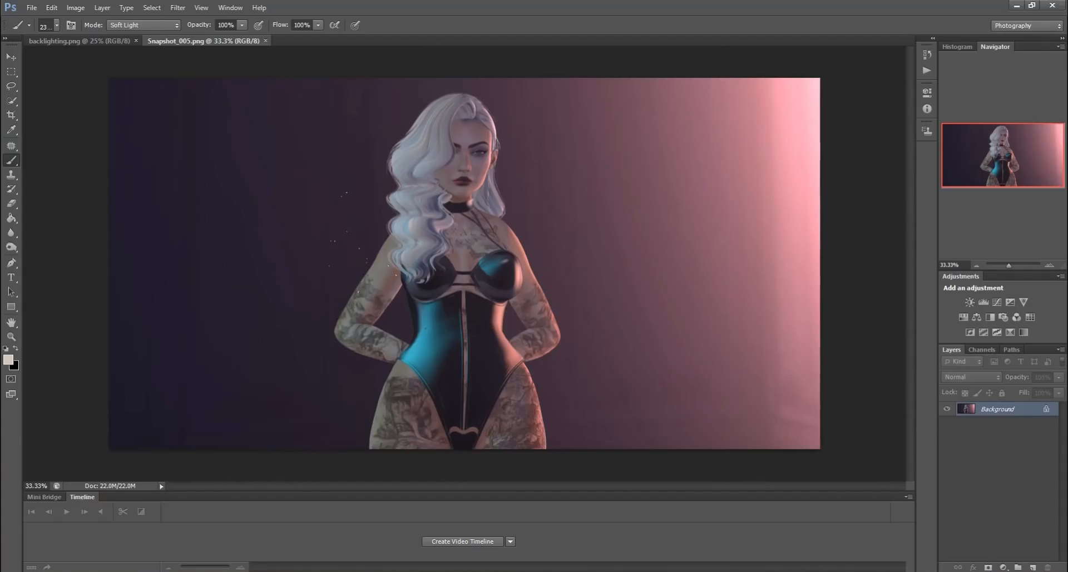
Switch to OBS, show the BrowserSource chat overlay, hide it again, and return to Photoshop
click(11, 146)
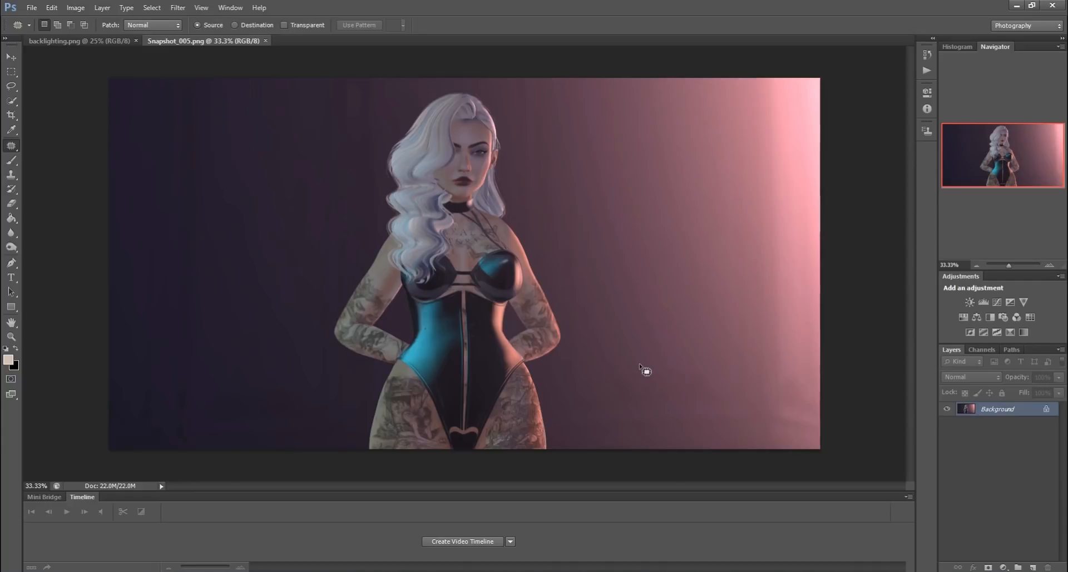
click(326, 571)
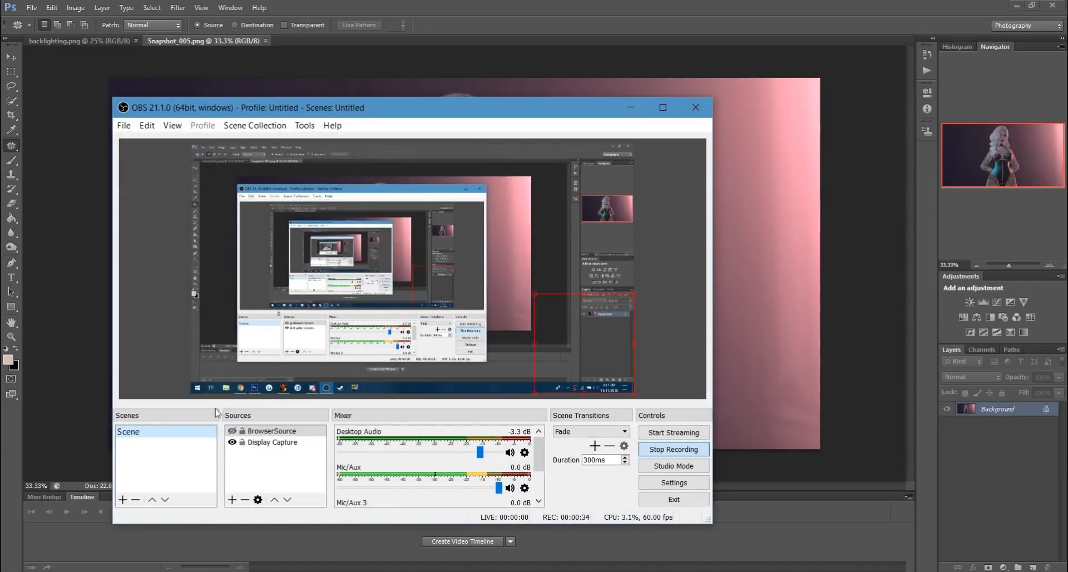
click(232, 432)
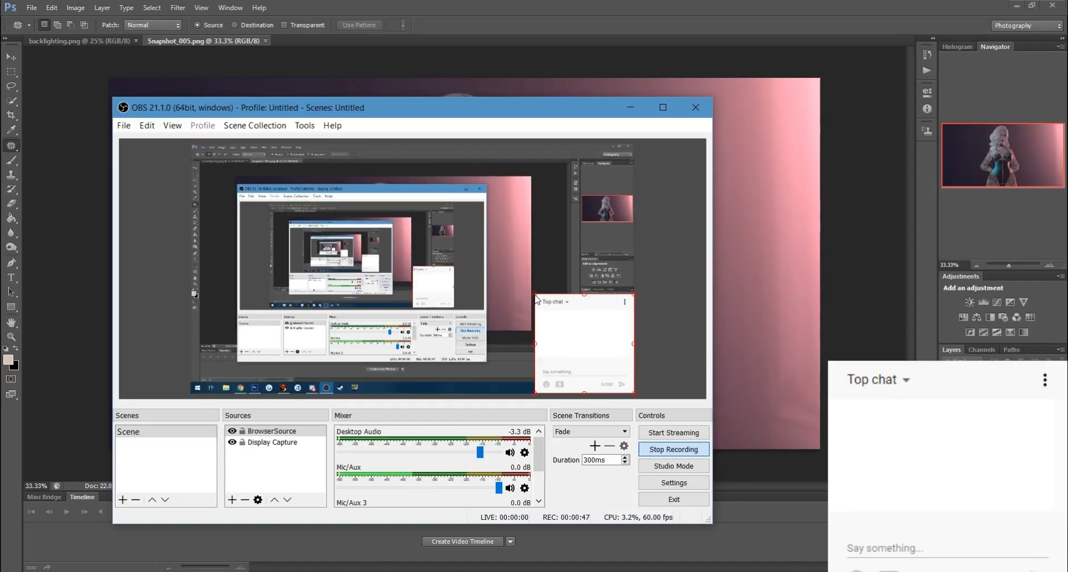
click(233, 431)
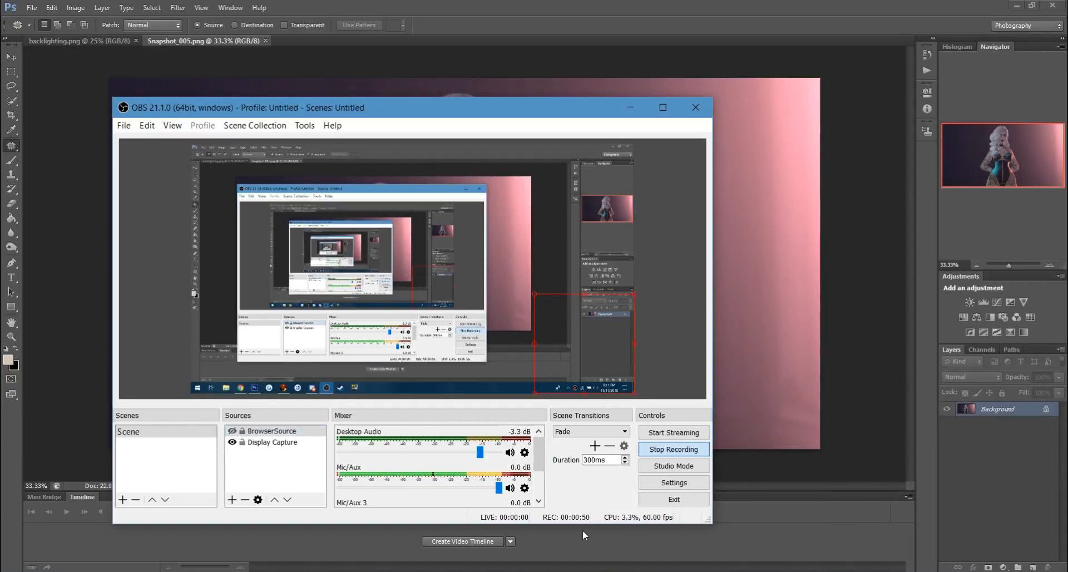
click(583, 13)
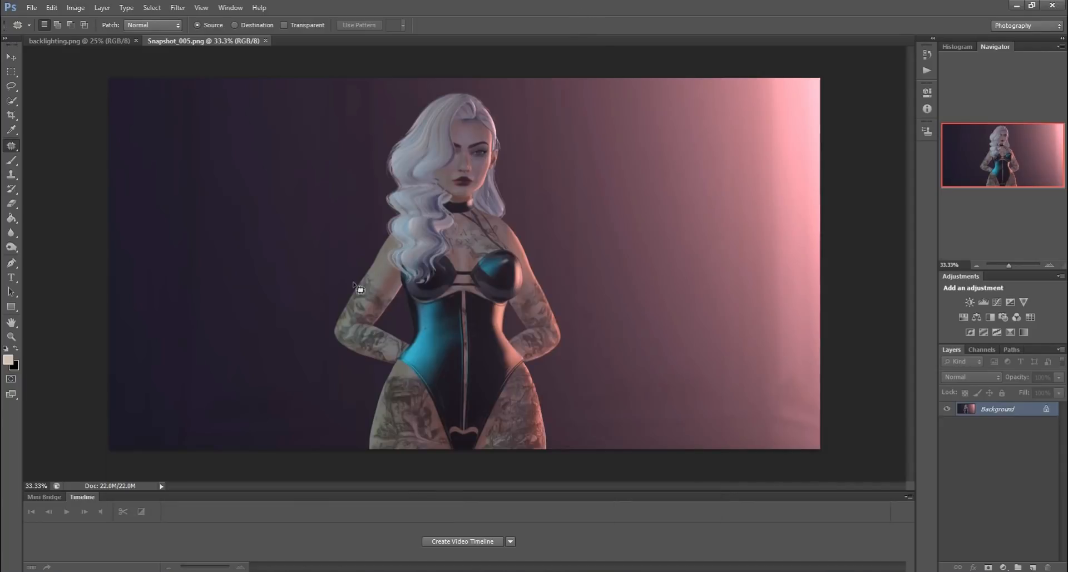
Look at the edited backlighting.png beside Snapshot_005.png, and view the TAKE 2 image from the Desktop folder
click(73, 41)
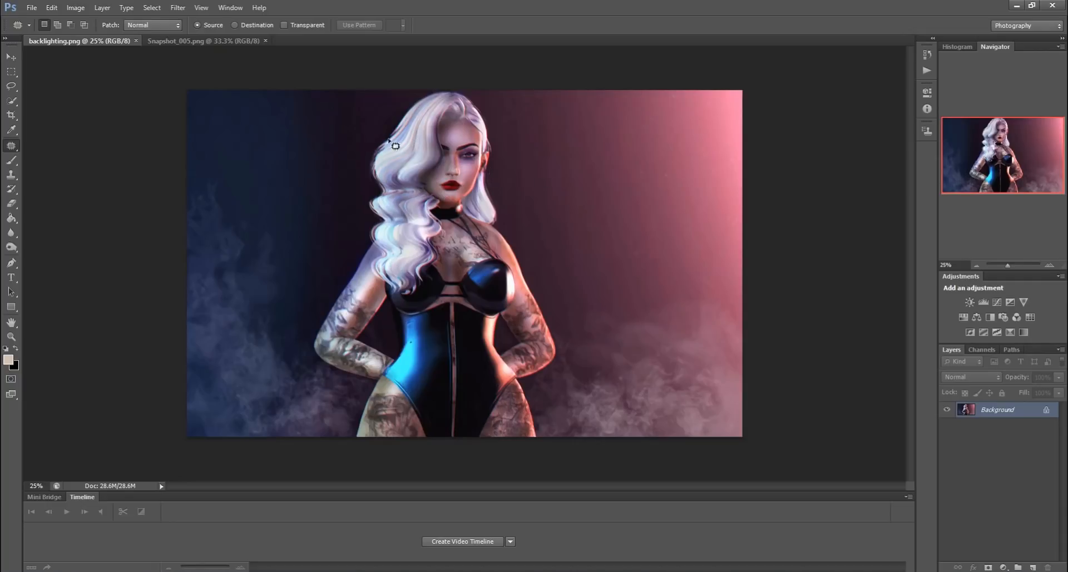
click(213, 42)
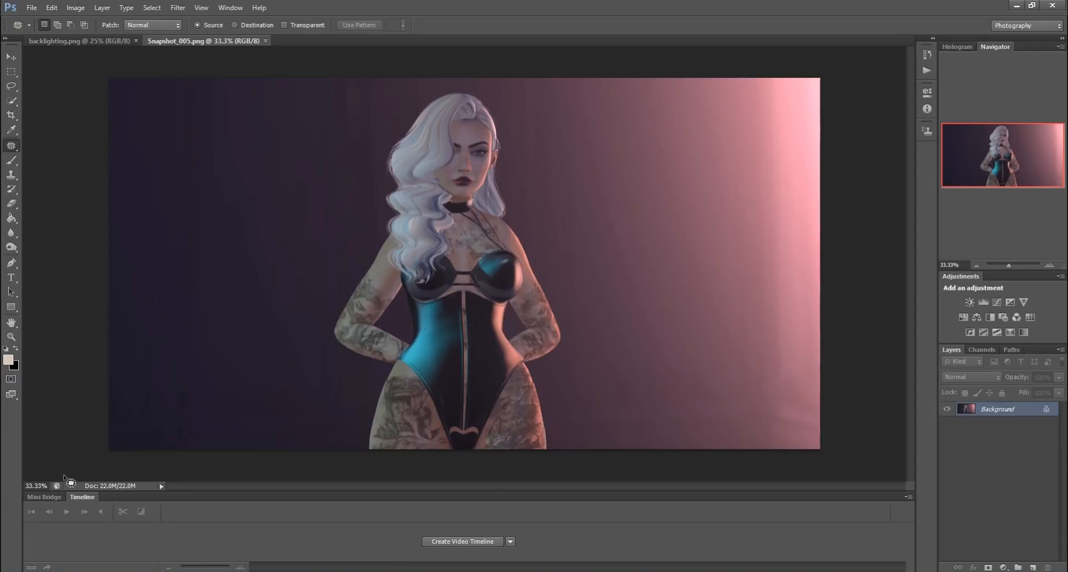
click(76, 571)
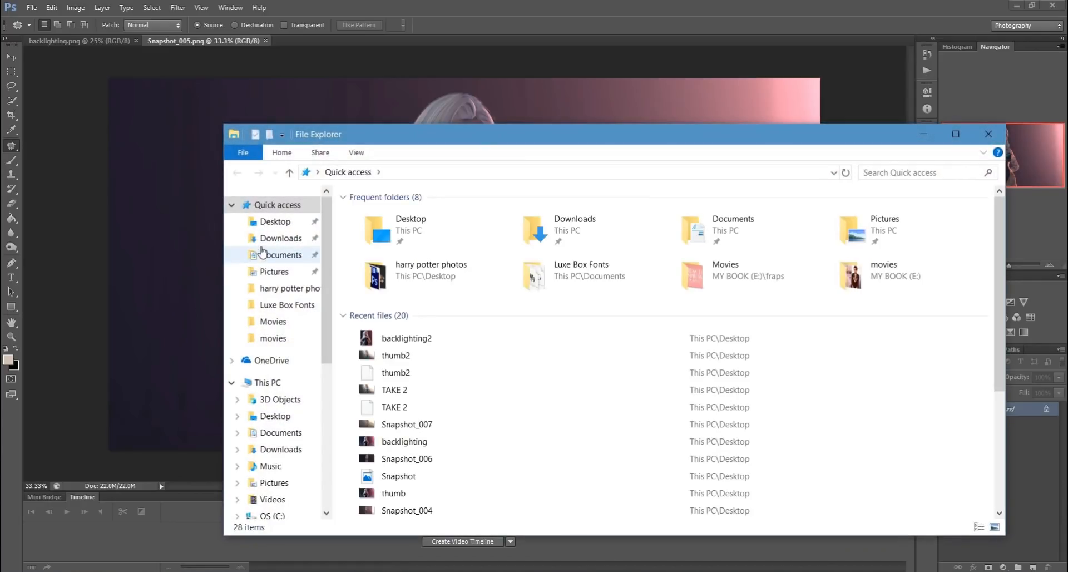
click(256, 221)
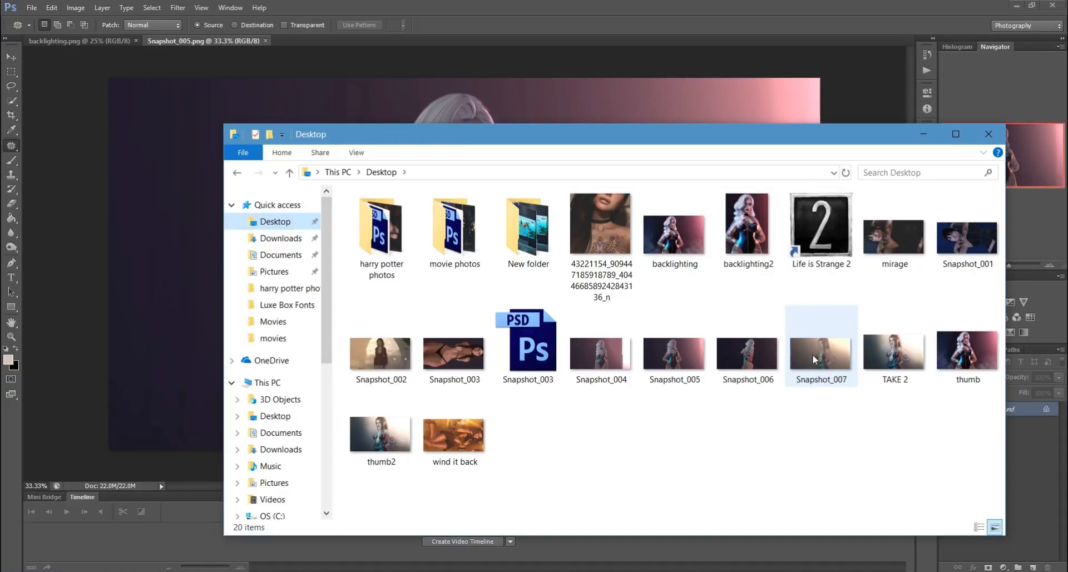
double_click(882, 345)
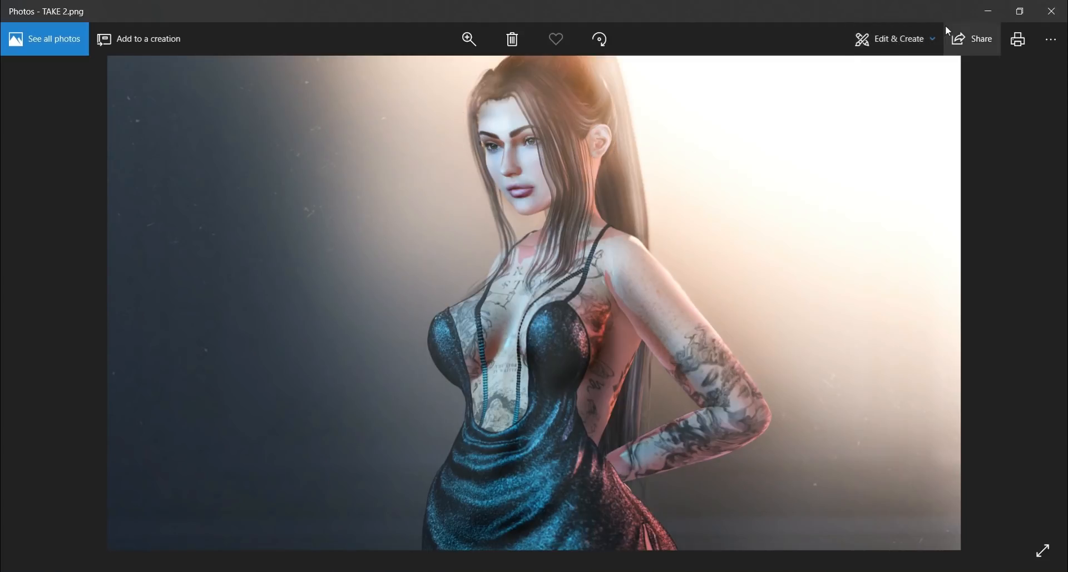
click(1050, 21)
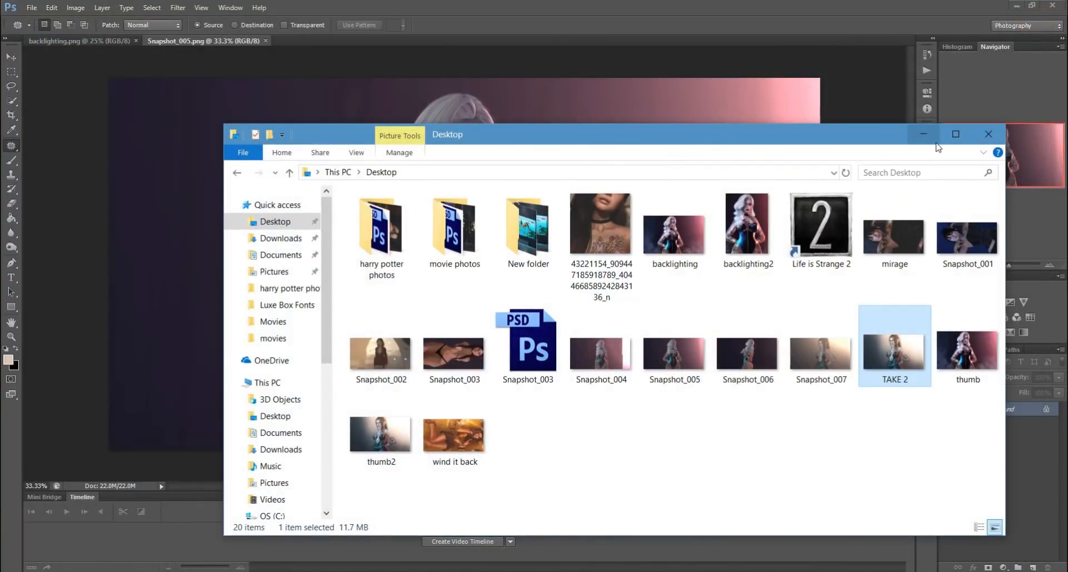
click(968, 132)
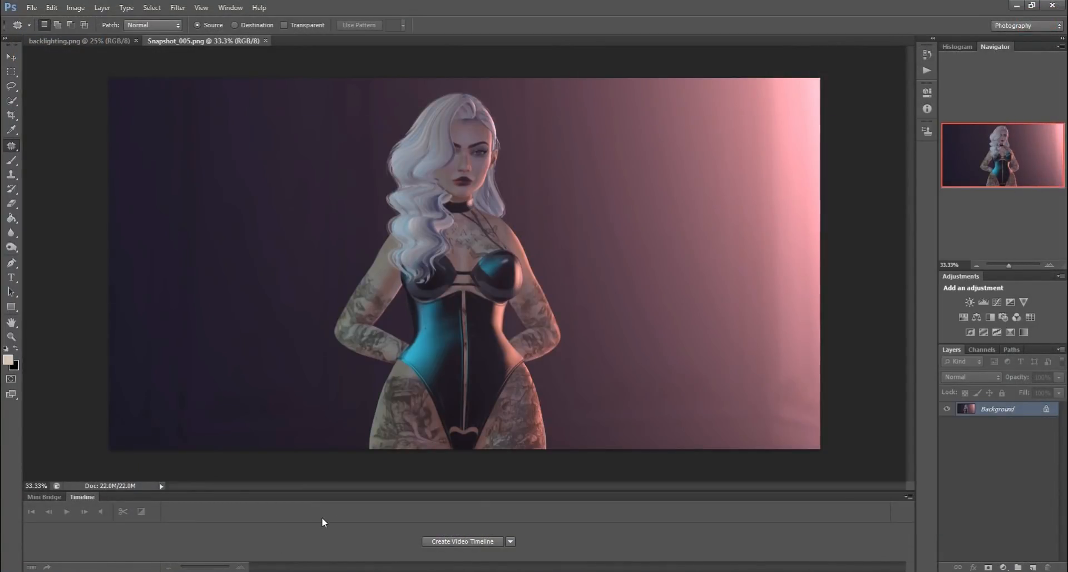
Bring up backlighting.png once more and close it, keeping only Snapshot_005.png open
click(84, 41)
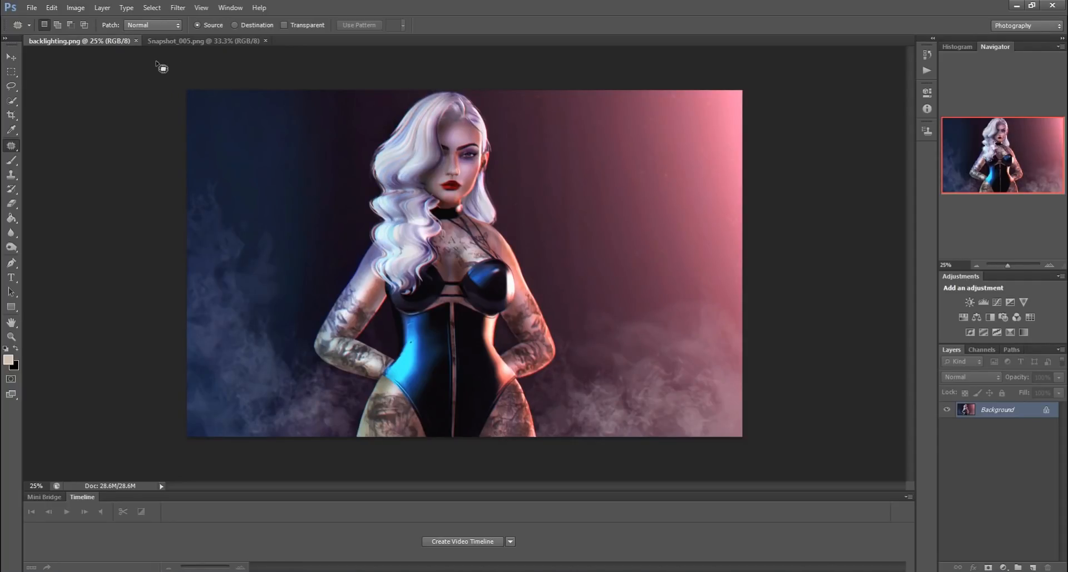
click(136, 41)
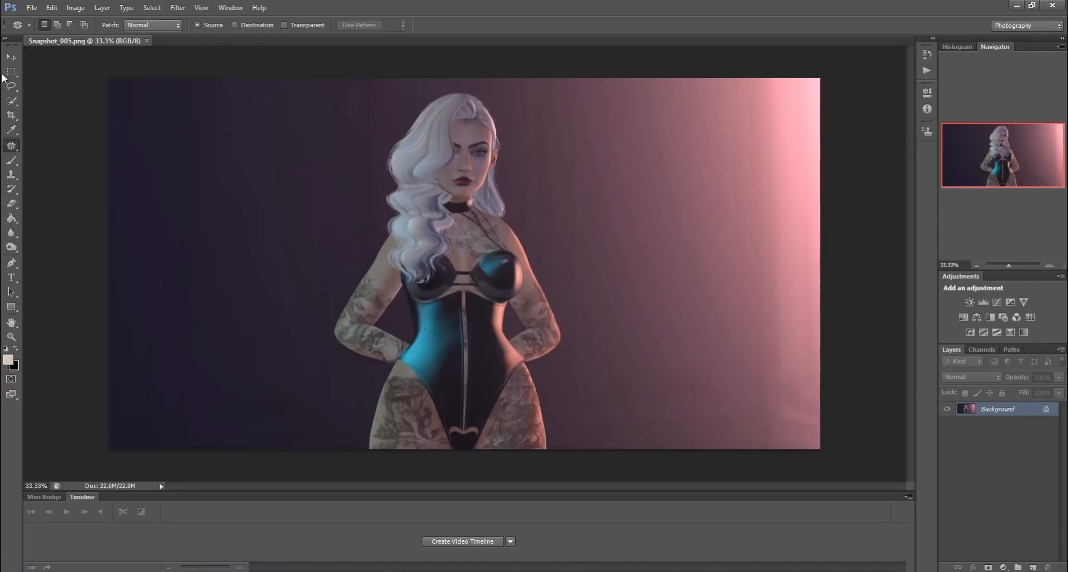
Crop the image closer around the woman, trimming the lower edge and both sides
click(11, 115)
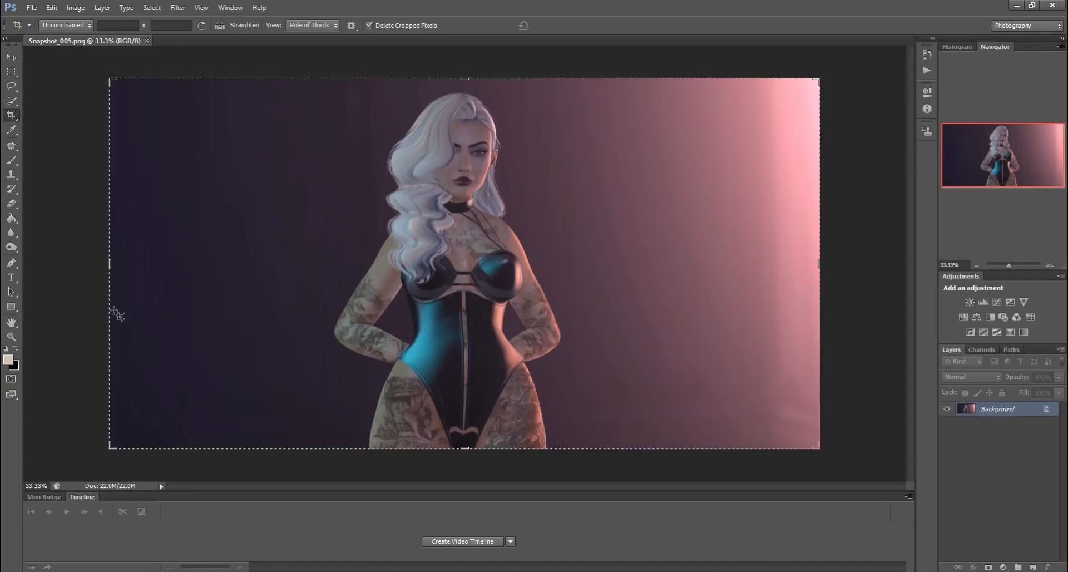
drag(464, 447, 471, 430)
drag(110, 263, 151, 263)
drag(779, 264, 749, 263)
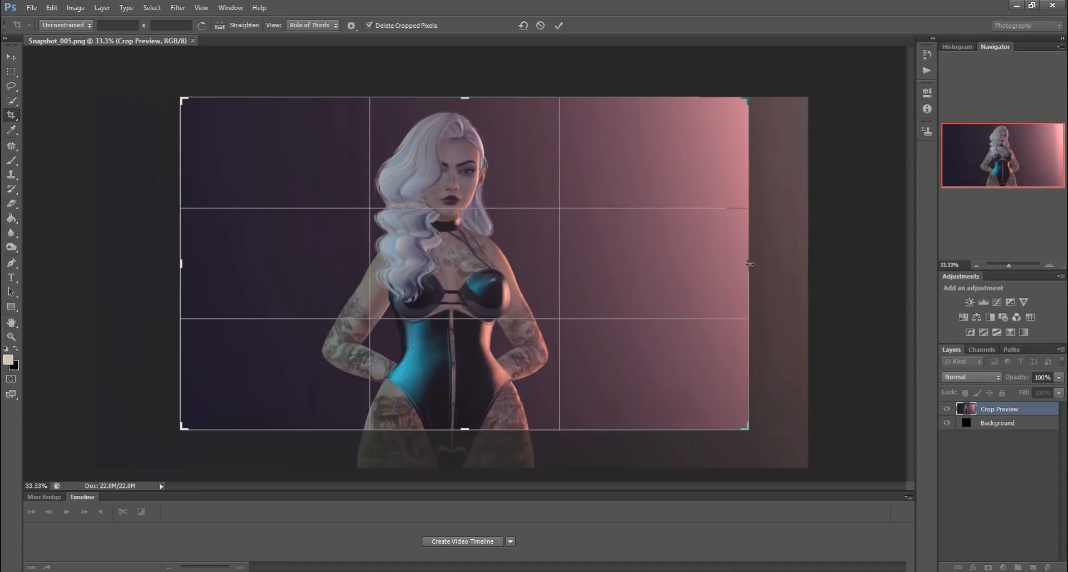
key(Return)
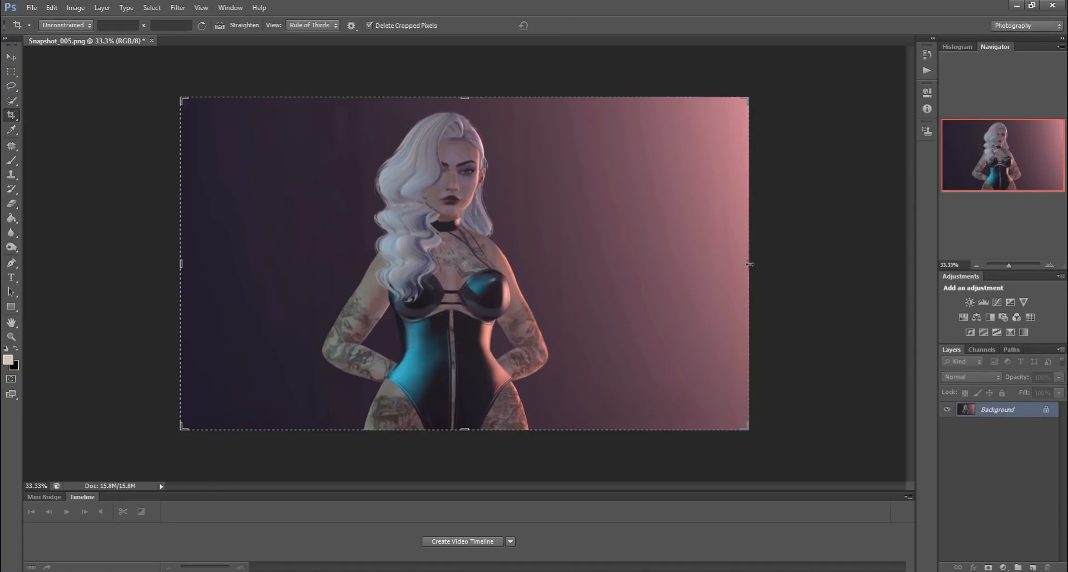
Crop narrow strips off the image's right and upper edges to tighten the framing
drag(749, 264, 740, 264)
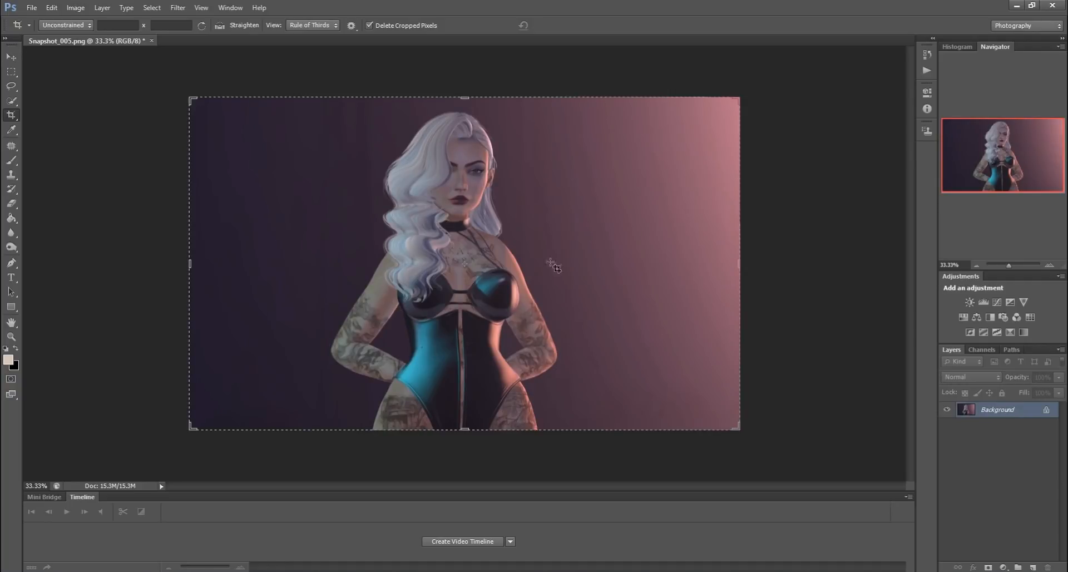
click(737, 266)
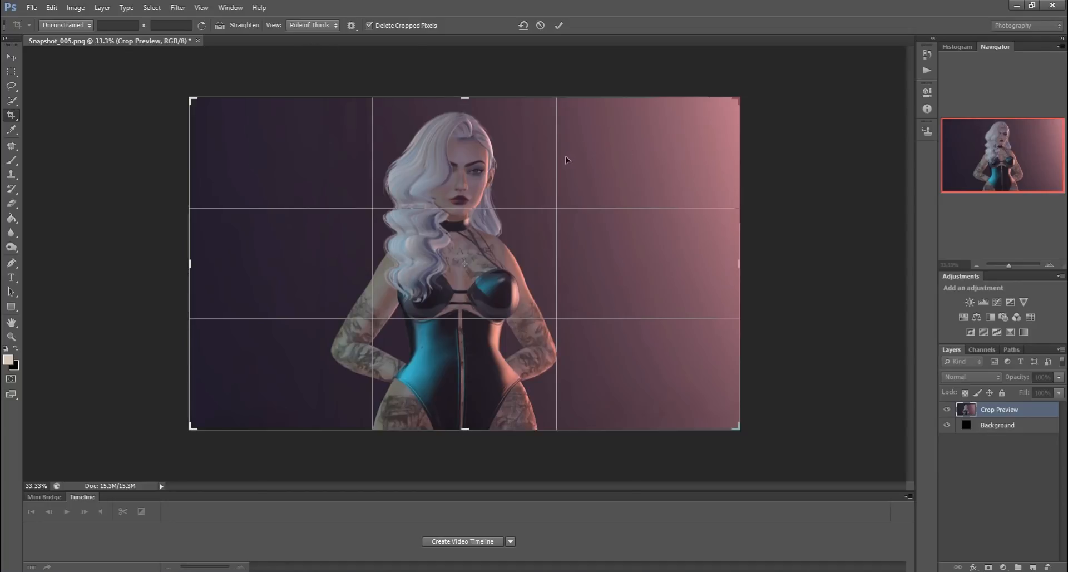
drag(466, 98, 465, 102)
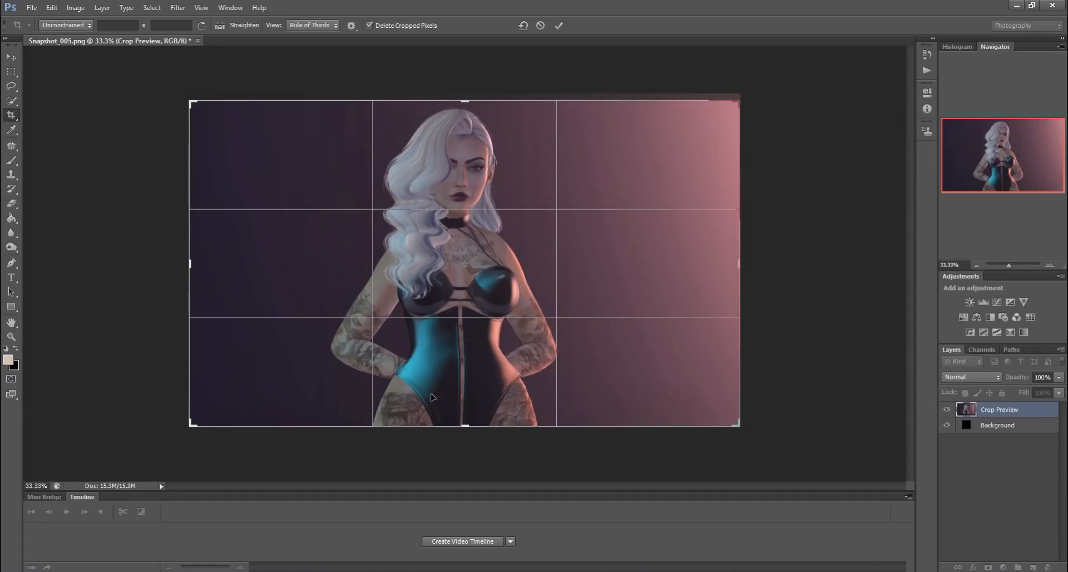
click(558, 25)
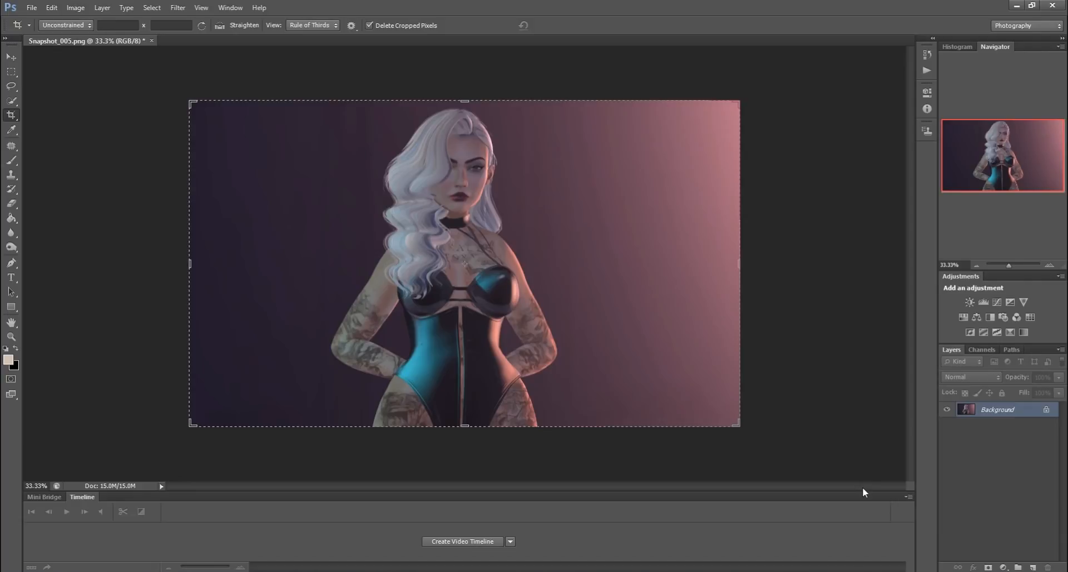
Duplicate the Background layer
right_click(989, 411)
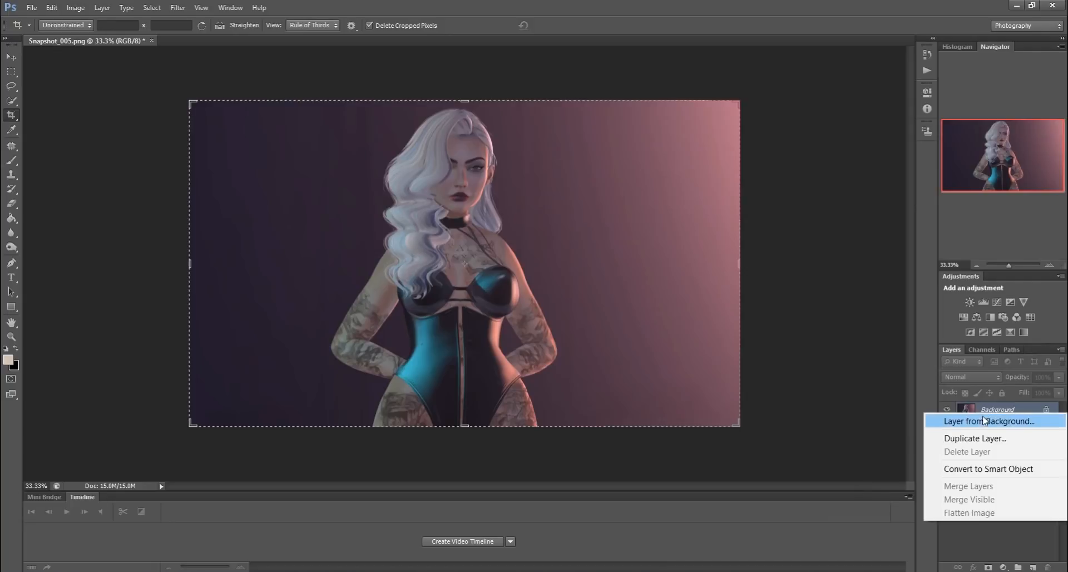
click(797, 555)
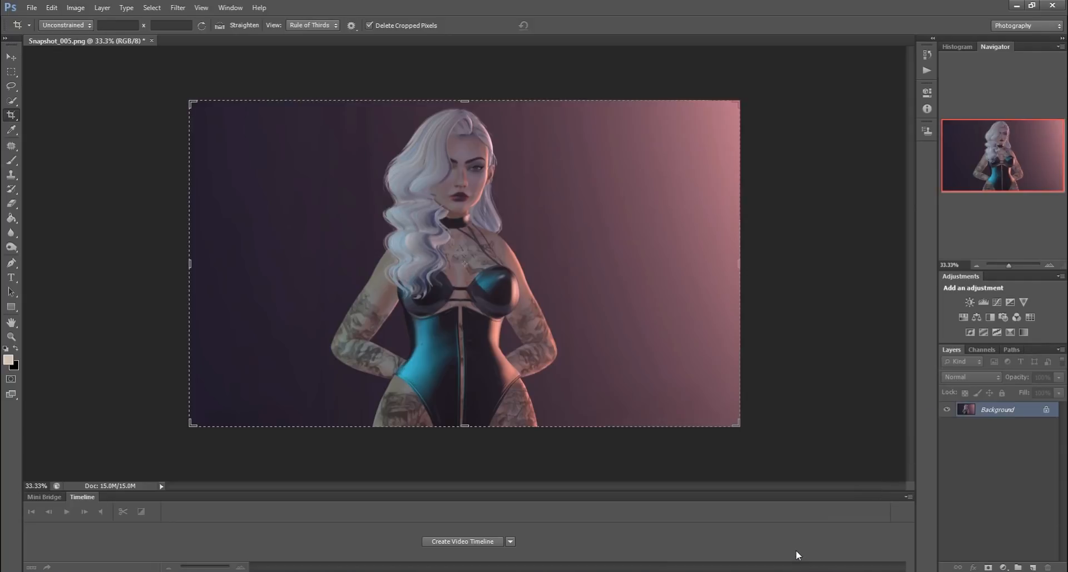
key(ctrl+j)
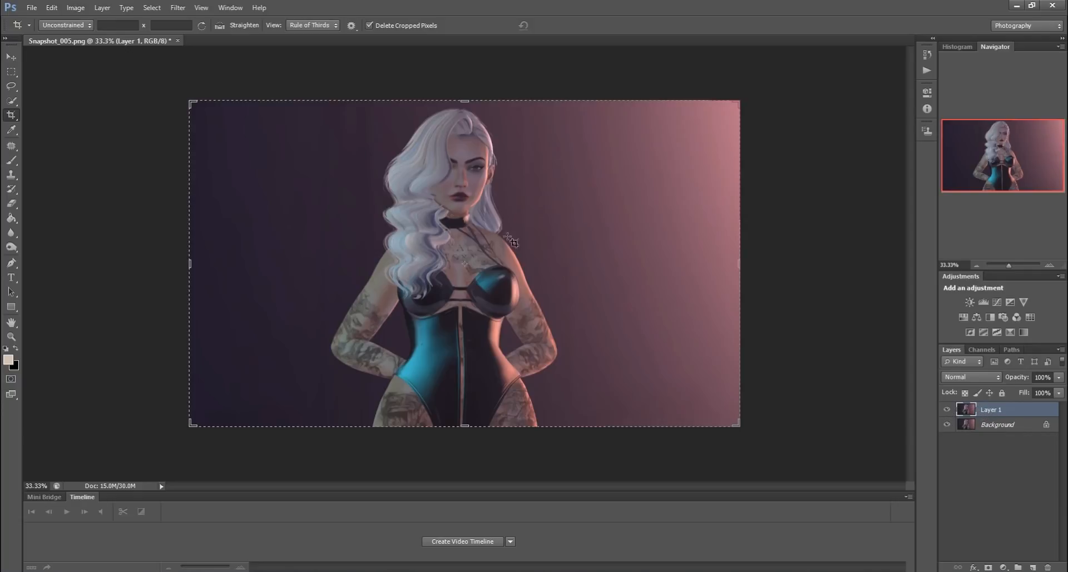
Examine the face, forehead and hairline up close at up to 400% magnification
click(11, 337)
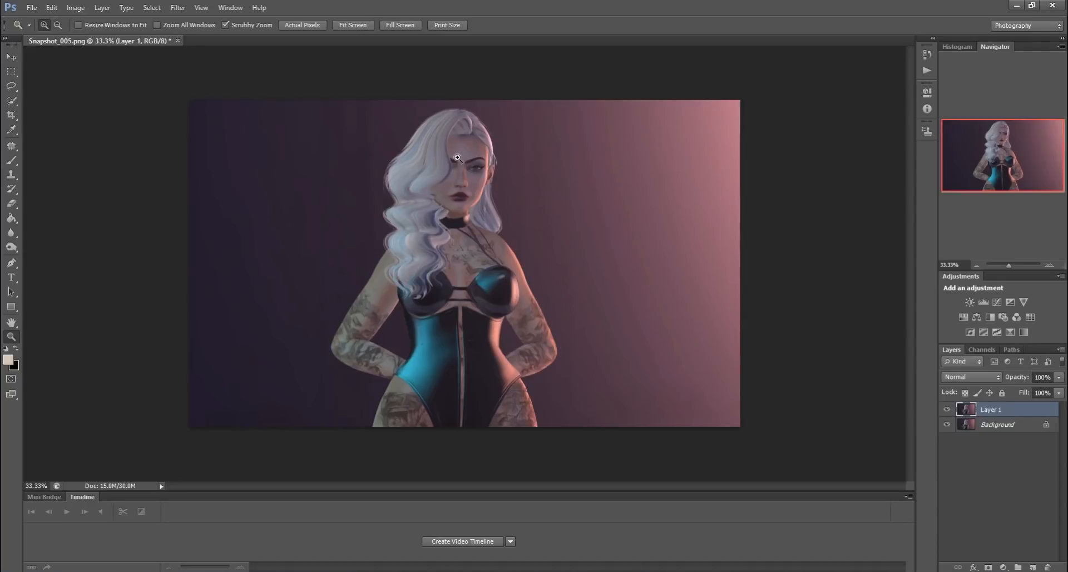
drag(457, 158, 455, 159)
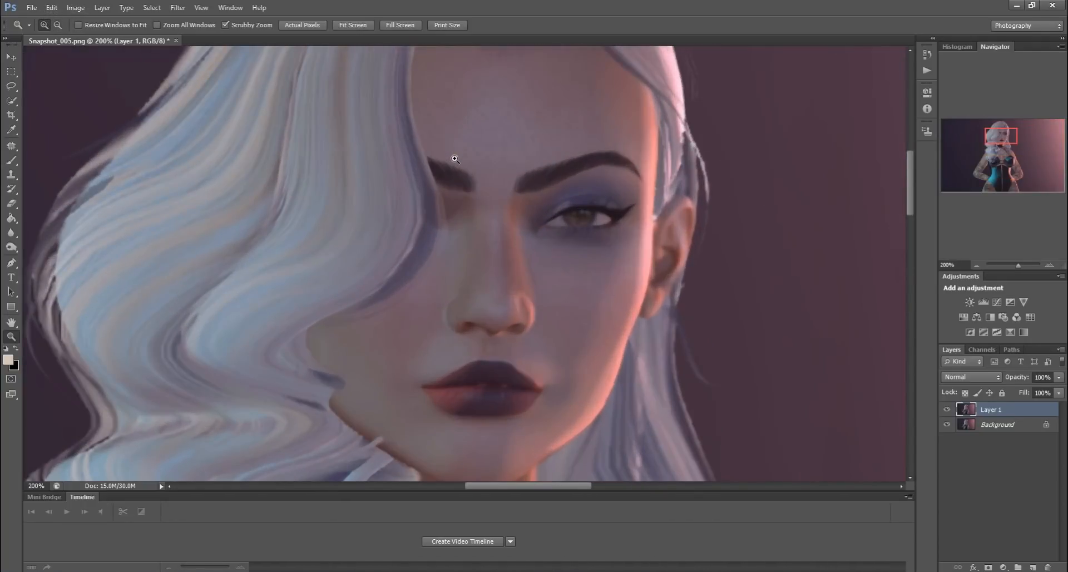
scroll(455, 159, down, 5)
click(59, 25)
drag(217, 183, 217, 183)
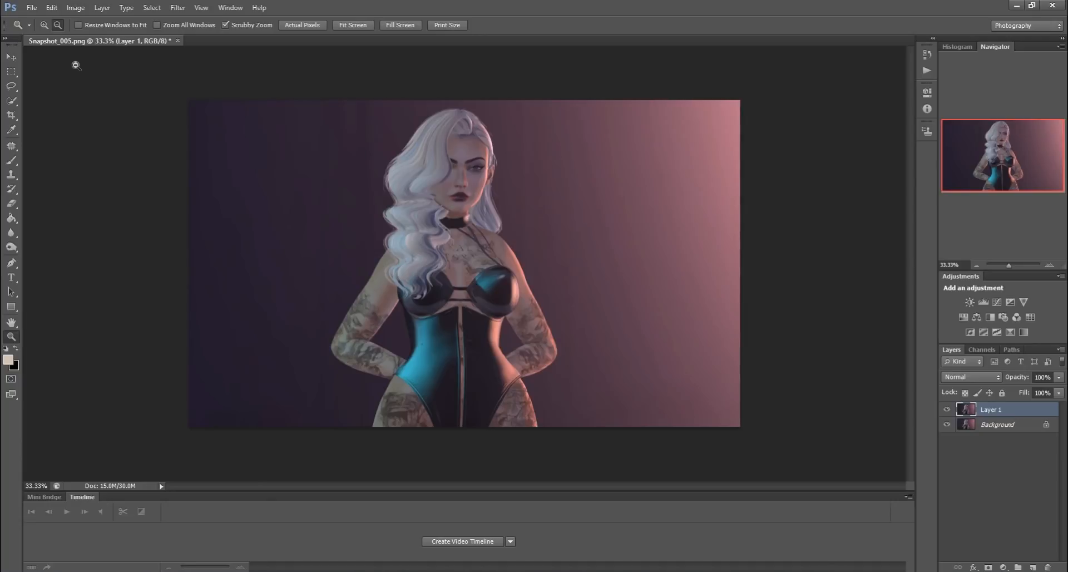
click(484, 144)
click(484, 144)
click(484, 143)
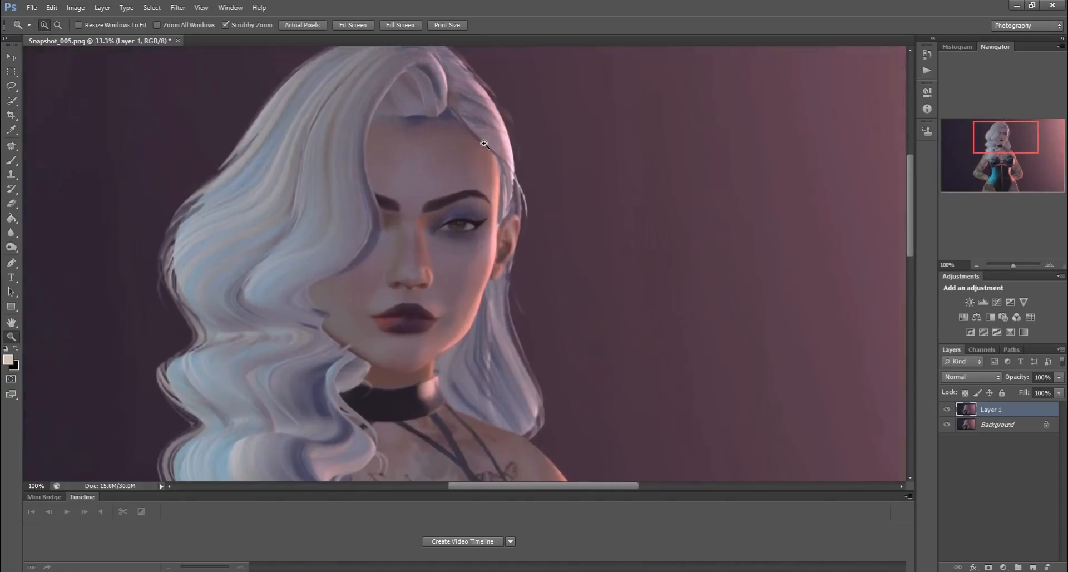
click(484, 143)
click(363, 139)
scroll(349, 120, up, 3)
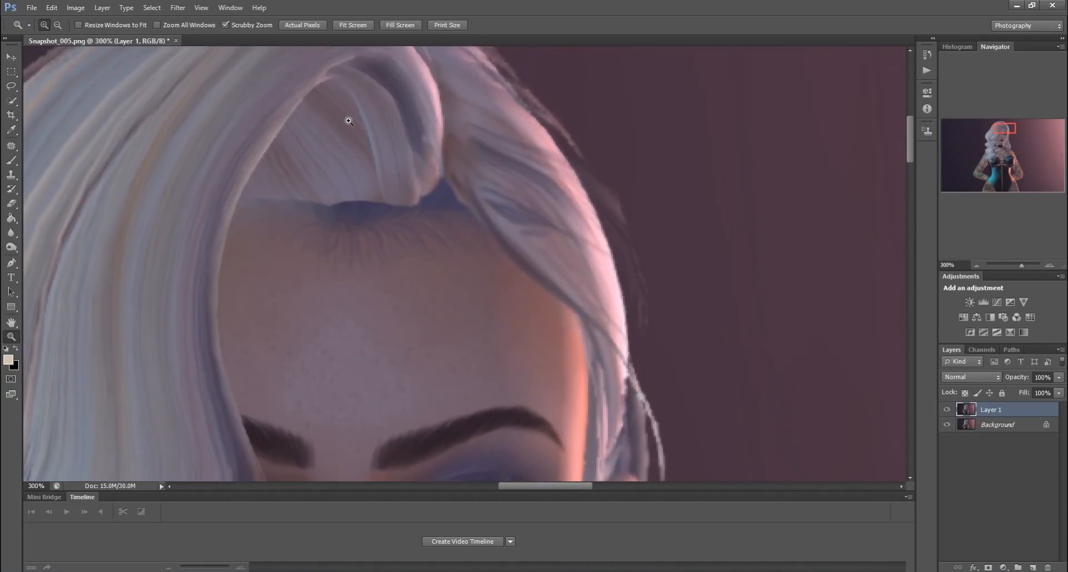
click(348, 121)
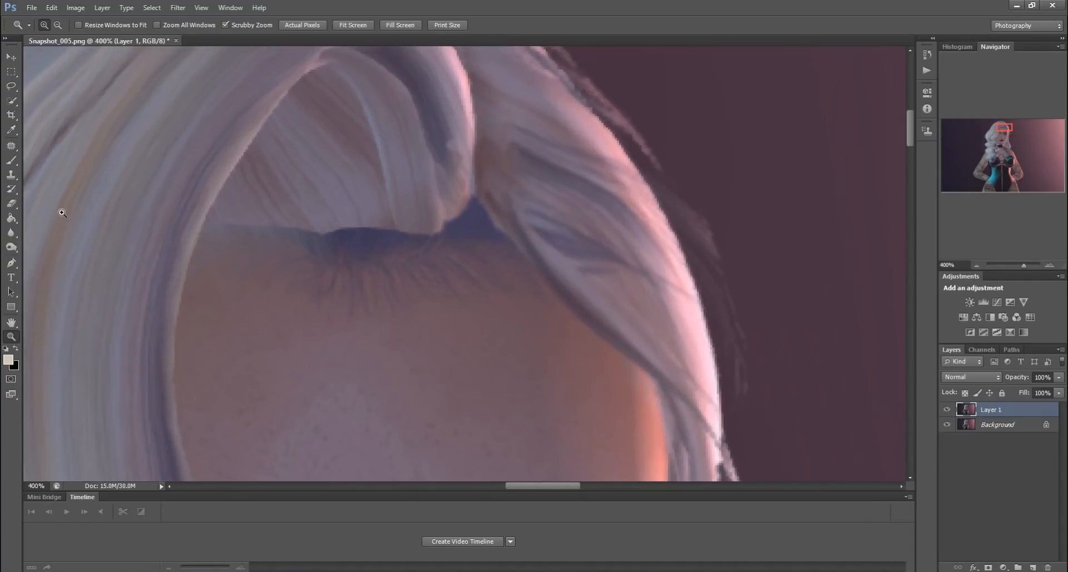
Select the Dodge tool and reduce its brush size to 15 for work on the face and hairline
drag(11, 247, 42, 247)
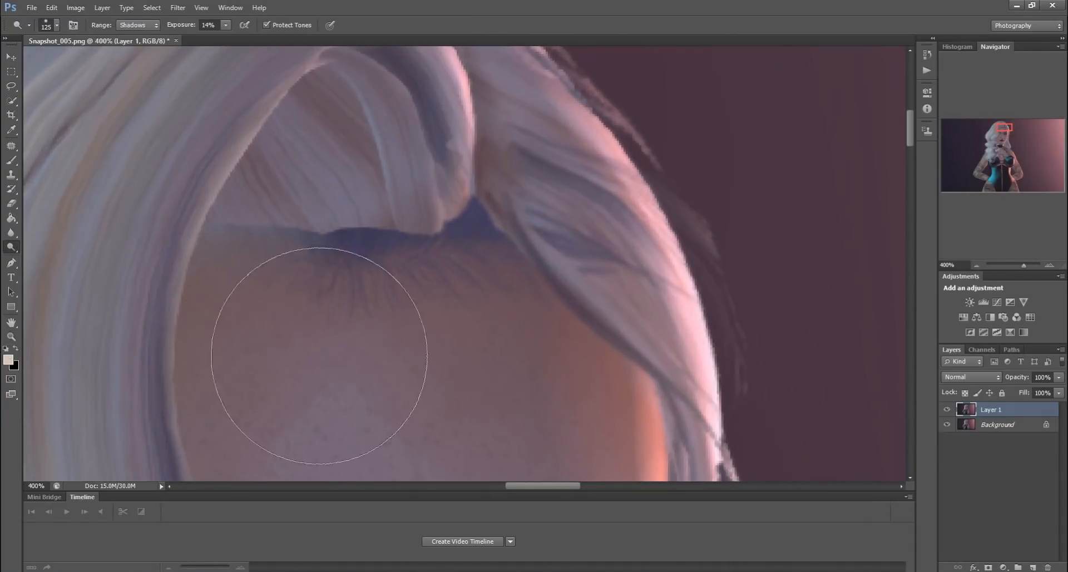
key(bracketleft)
key(bracketleft)
key(bracketleft)
key(bracketleft)
key(bracketleft)
key(bracketleft)
key(bracketleft)
key(bracketleft)
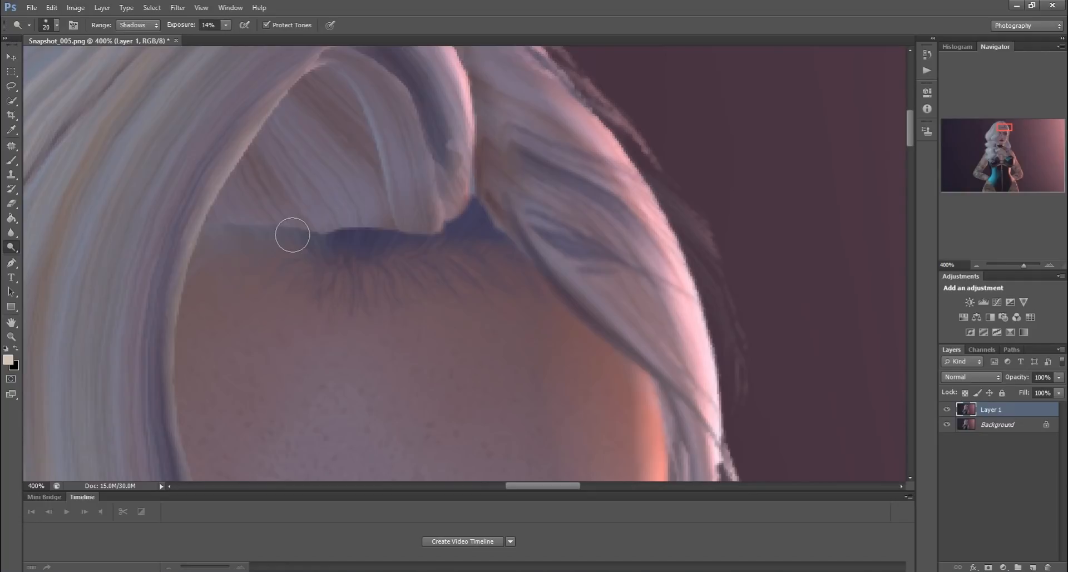
key(bracketleft)
scroll(334, 249, down, 5)
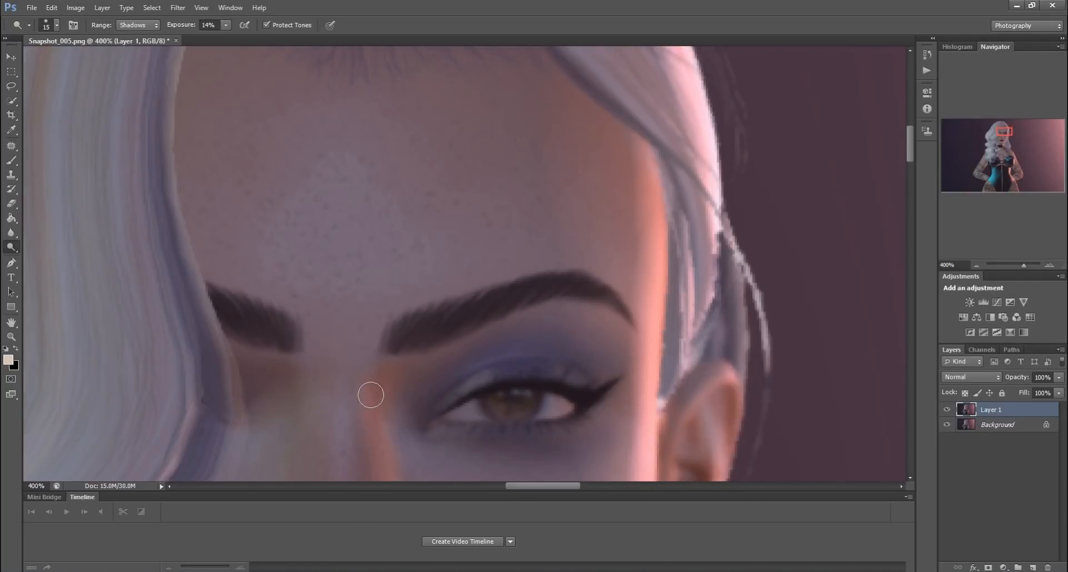
scroll(370, 395, up, 3)
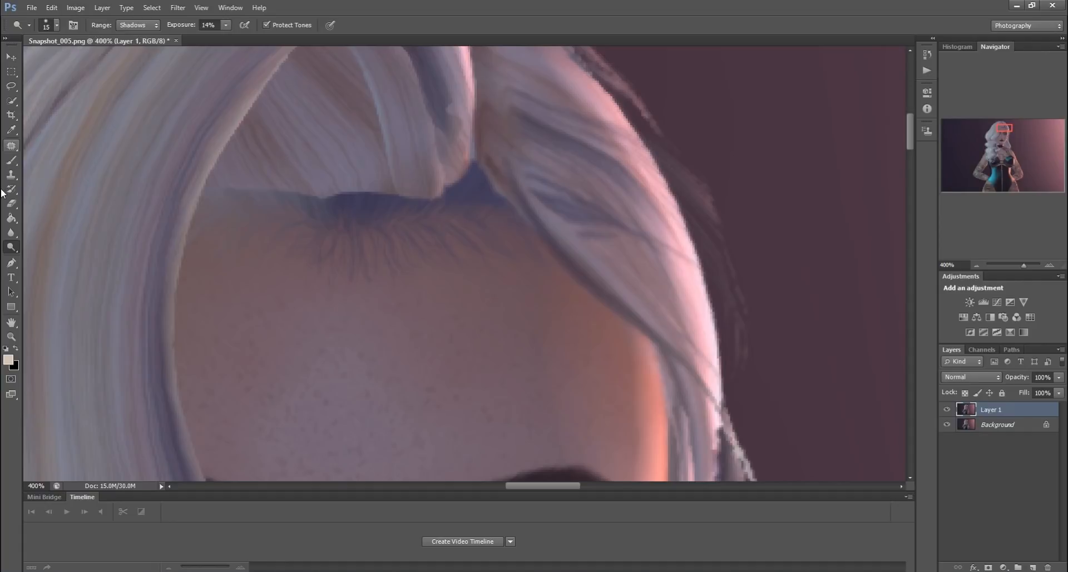
Try to retouch the dark hairline above the forehead with the Sponge tool
drag(15, 252, 43, 261)
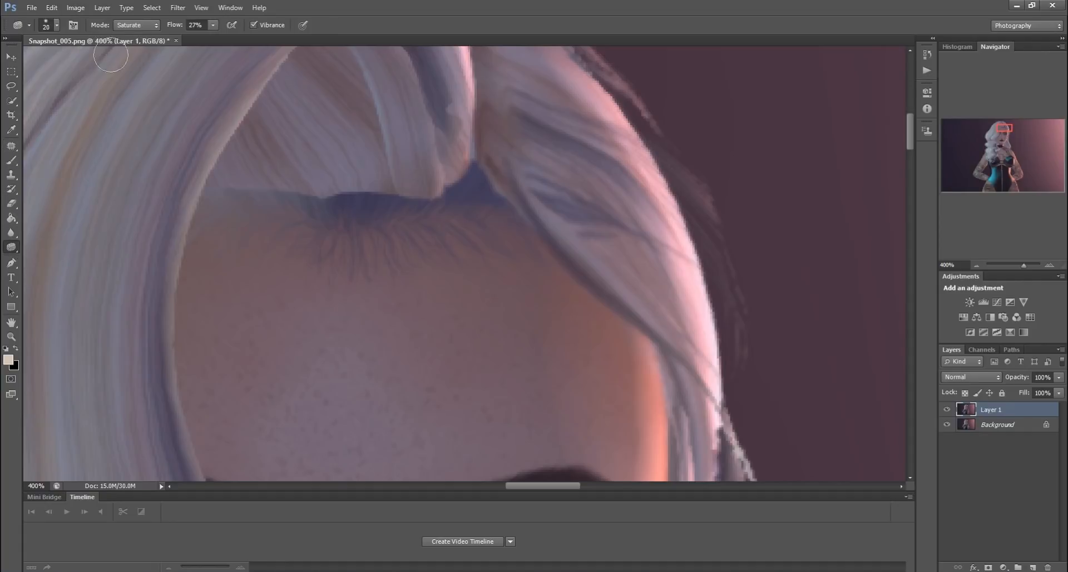
click(130, 35)
mouse_move(420, 202)
mouse_down()
mouse_move(349, 204)
mouse_move(474, 175)
mouse_move(456, 184)
mouse_move(509, 199)
mouse_up()
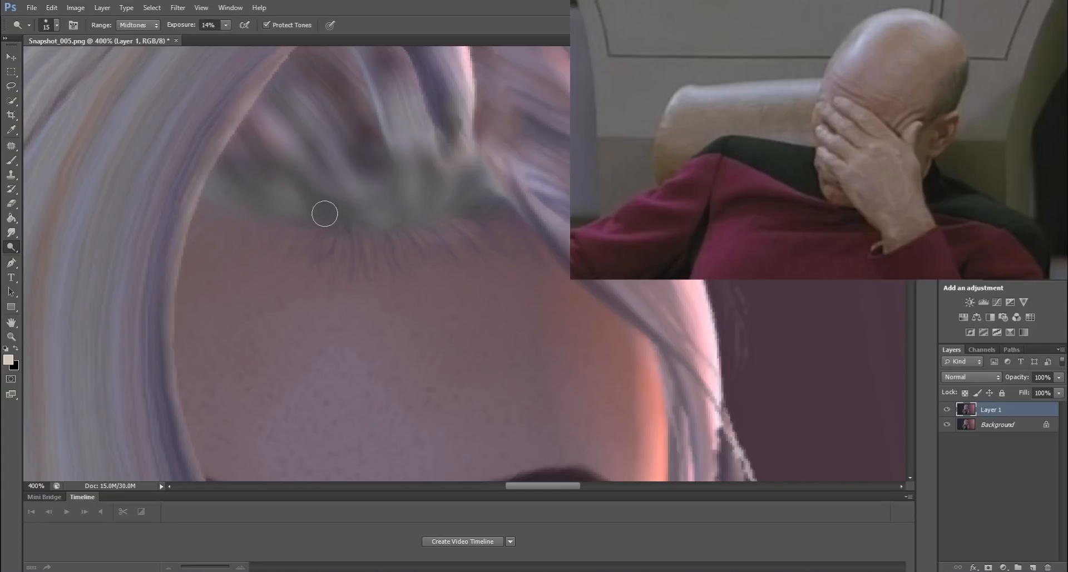
click(11, 336)
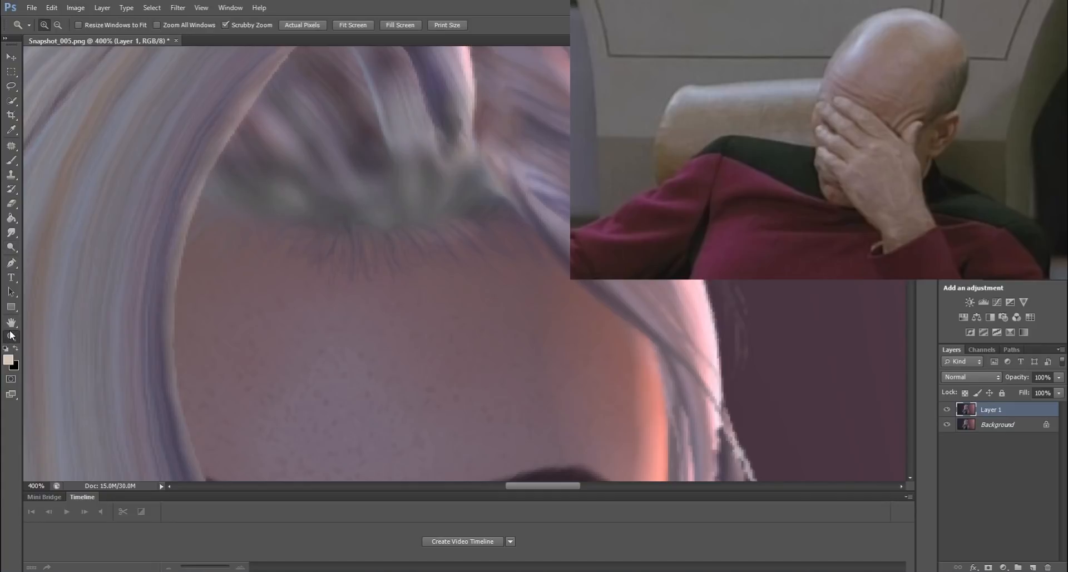
drag(205, 276, 205, 276)
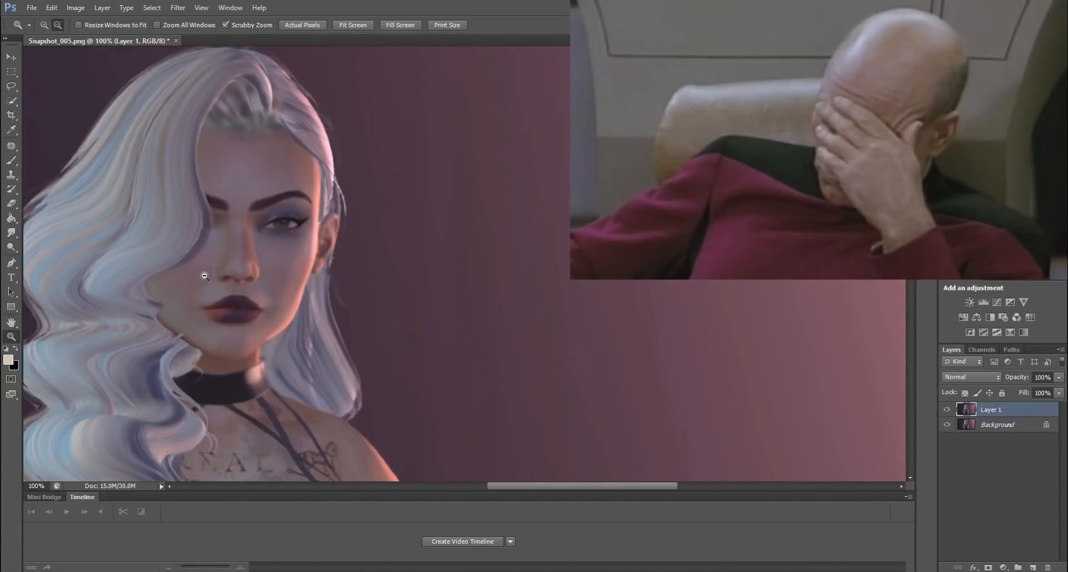
Compare Layer 1 with the original, delete the retouched layer and duplicate the Background layer again
click(948, 409)
click(947, 408)
click(947, 409)
click(947, 409)
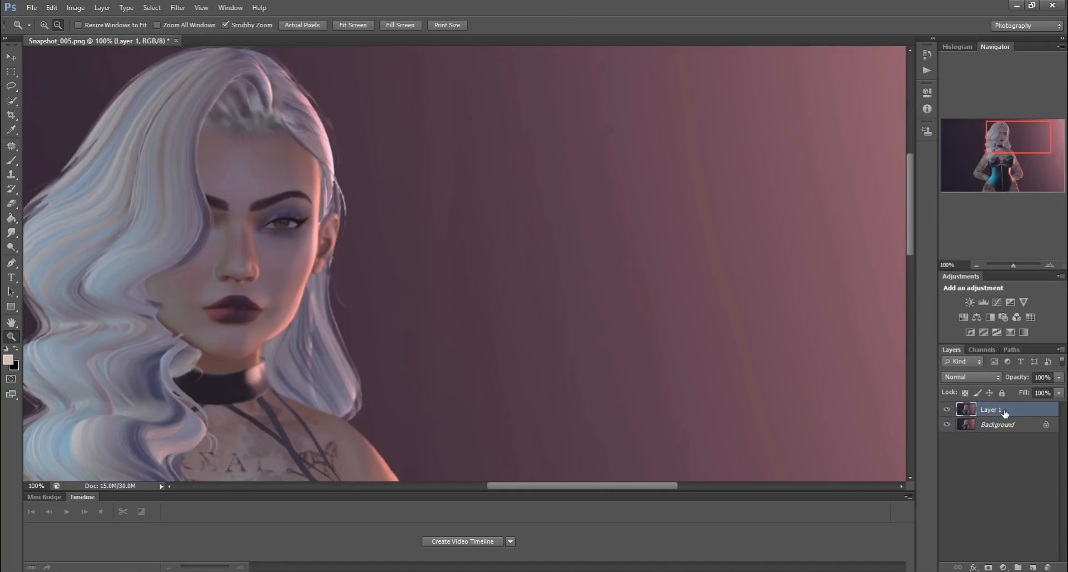
key(Delete)
key(ctrl+j)
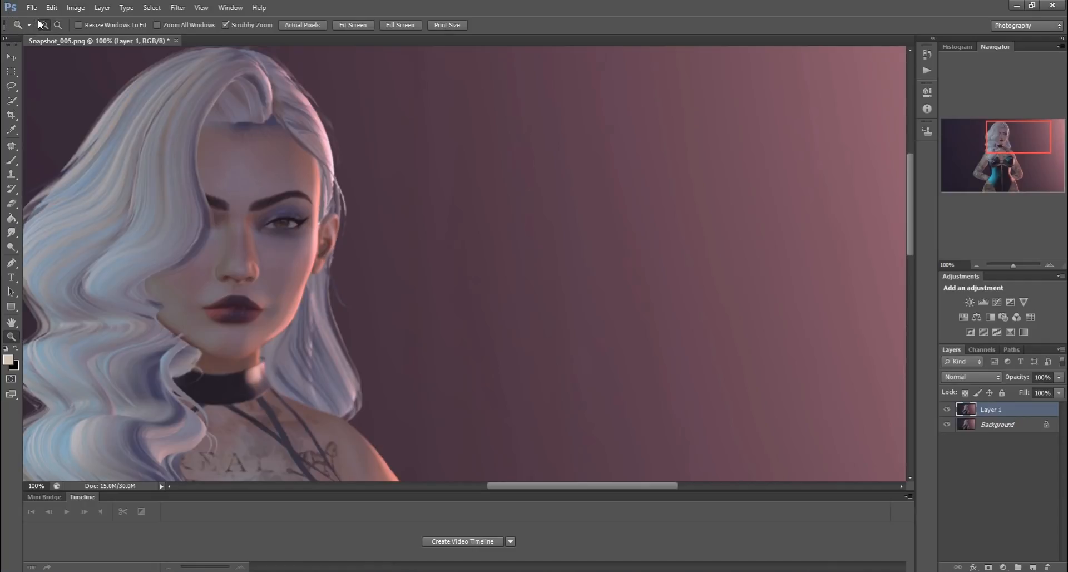
Smudge the hair's lower edge into the dark hairline along the forehead with the Smudge tool, size 10 at 42% strength
drag(221, 97, 232, 86)
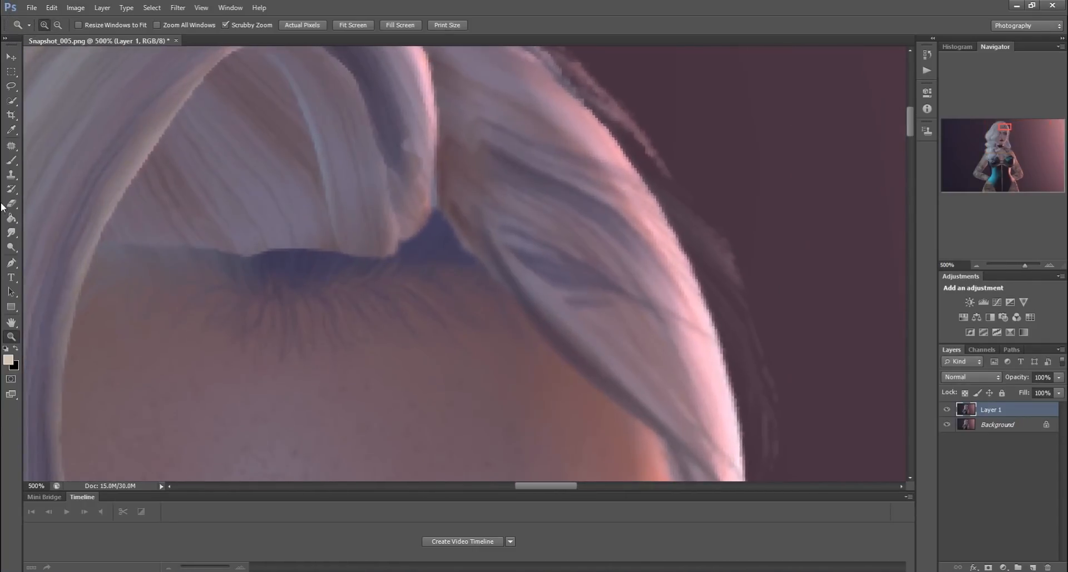
click(12, 232)
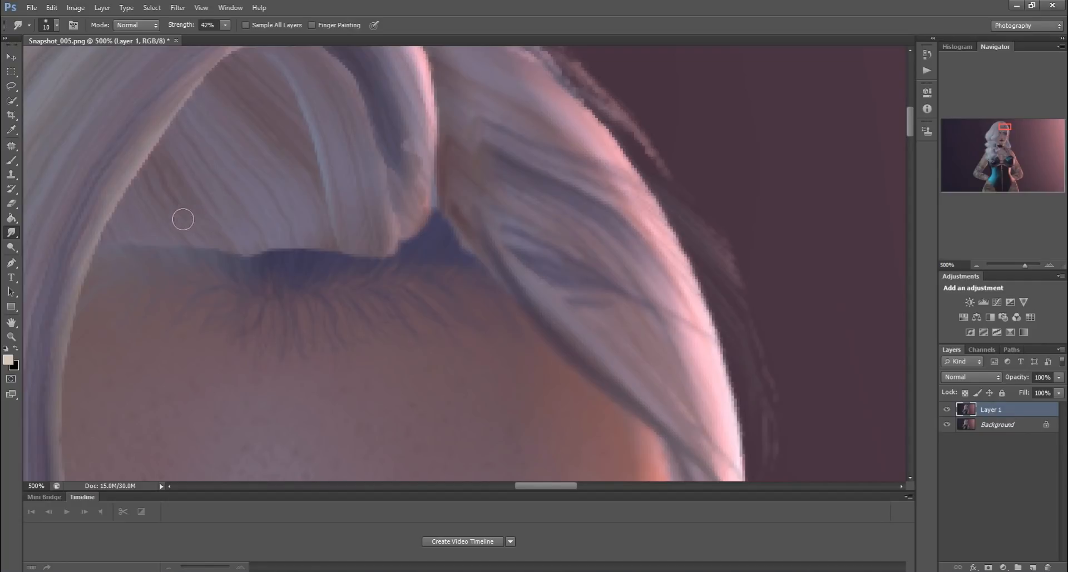
mouse_move(228, 244)
mouse_down()
mouse_move(254, 270)
mouse_move(264, 264)
mouse_move(254, 226)
mouse_move(272, 253)
mouse_move(288, 254)
mouse_move(278, 222)
mouse_move(315, 253)
mouse_up()
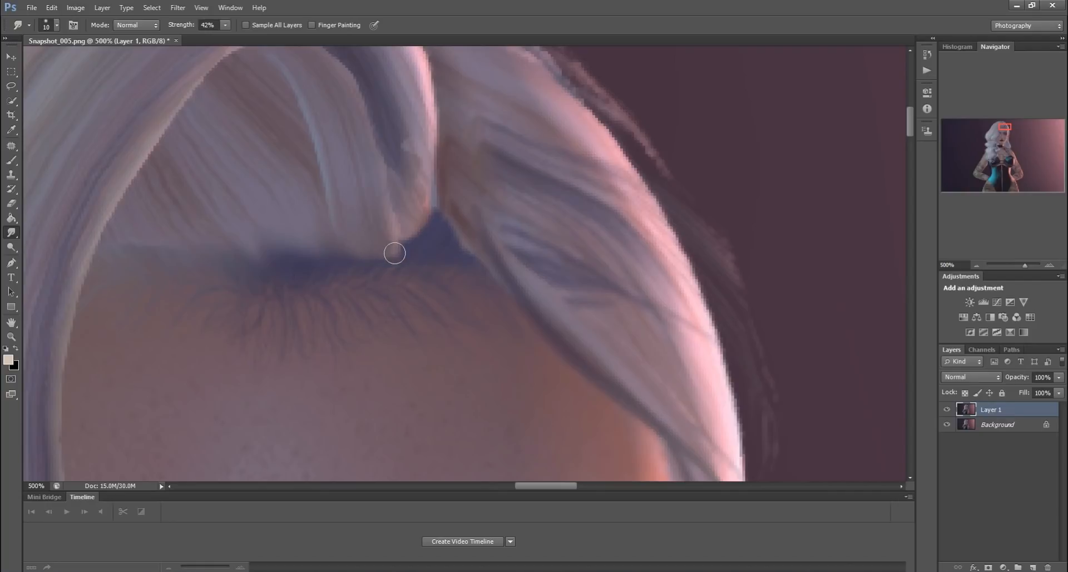
drag(445, 220, 469, 247)
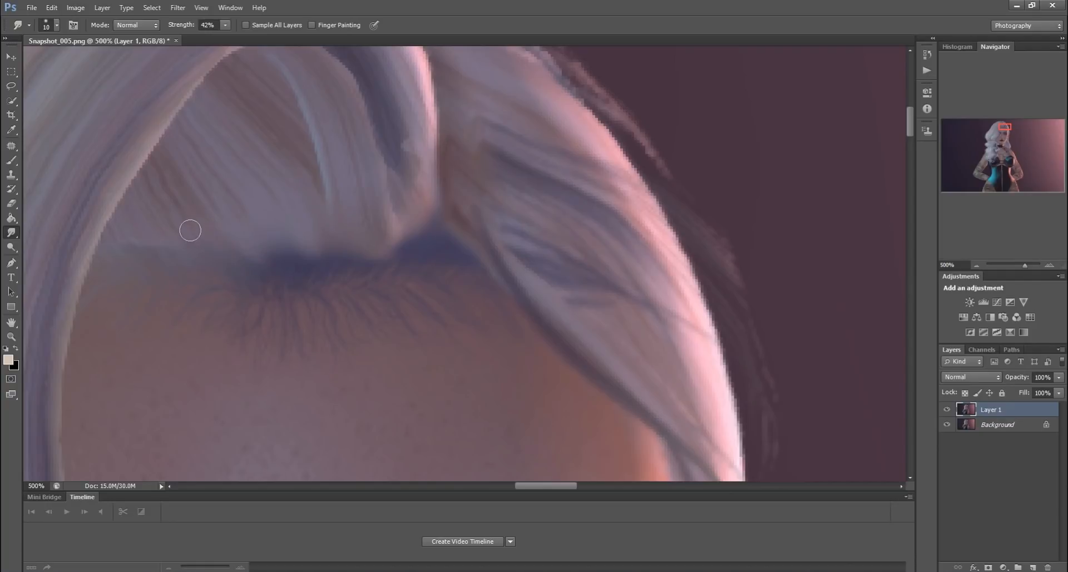
Lighten the hairline and the hair strands above the forehead with the Dodge tool, size 15 at 14% exposure
click(10, 248)
mouse_move(290, 255)
mouse_down()
mouse_move(445, 249)
mouse_move(449, 219)
mouse_move(439, 234)
mouse_move(504, 250)
mouse_move(306, 261)
mouse_move(252, 250)
mouse_up()
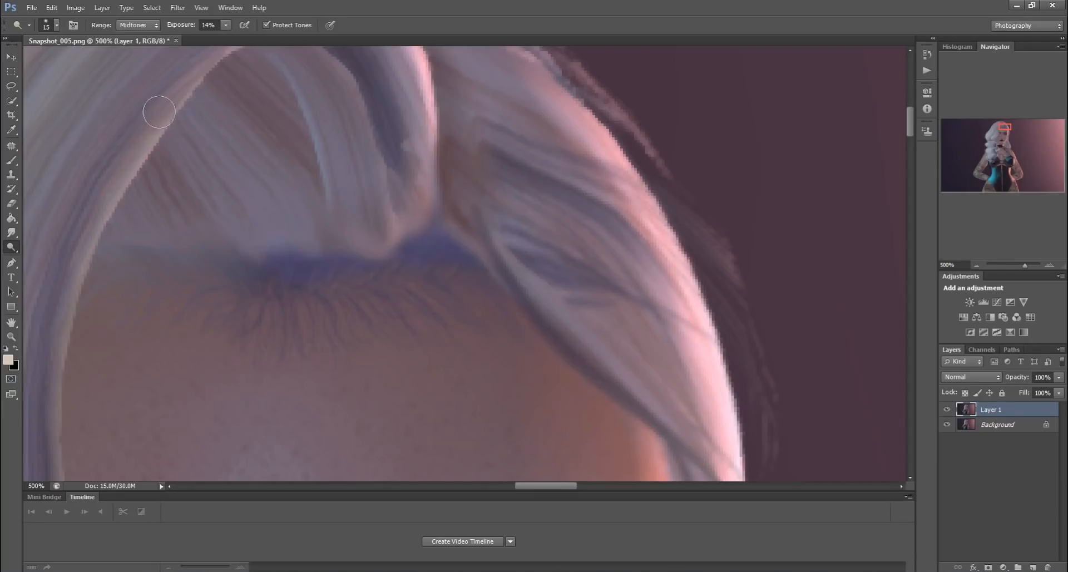
click(146, 25)
click(136, 36)
mouse_move(250, 235)
mouse_down()
mouse_move(291, 266)
mouse_move(279, 239)
mouse_move(325, 272)
mouse_move(348, 237)
mouse_move(399, 259)
mouse_move(421, 208)
mouse_move(467, 262)
mouse_move(483, 259)
mouse_move(415, 255)
mouse_move(435, 226)
mouse_move(436, 188)
mouse_move(278, 277)
mouse_move(108, 246)
mouse_move(152, 195)
mouse_move(282, 272)
mouse_move(314, 235)
mouse_move(238, 91)
mouse_move(298, 215)
mouse_move(216, 133)
mouse_move(289, 241)
mouse_move(206, 162)
mouse_up()
mouse_move(222, 203)
mouse_down()
mouse_move(223, 146)
mouse_move(208, 113)
mouse_move(356, 167)
mouse_move(385, 198)
mouse_move(313, 49)
mouse_move(355, 181)
mouse_move(299, 79)
mouse_move(358, 210)
mouse_move(303, 54)
mouse_move(402, 118)
mouse_move(473, 99)
mouse_move(631, 190)
mouse_move(470, 78)
mouse_move(572, 211)
mouse_move(570, 222)
mouse_move(498, 208)
mouse_move(583, 326)
mouse_move(604, 335)
mouse_move(532, 279)
mouse_move(606, 339)
mouse_move(488, 216)
mouse_move(641, 411)
mouse_move(677, 420)
mouse_move(569, 331)
mouse_move(530, 270)
mouse_move(453, 246)
mouse_move(460, 124)
mouse_move(485, 171)
mouse_move(478, 150)
mouse_up()
Dodge the dark gap under the hair and the strands at the parting with the range set to Midtones
click(138, 25)
click(133, 44)
mouse_move(279, 273)
mouse_down()
mouse_move(289, 274)
mouse_move(291, 255)
mouse_move(272, 148)
mouse_move(243, 134)
mouse_move(257, 248)
mouse_move(286, 267)
mouse_move(369, 252)
mouse_move(332, 142)
mouse_move(341, 90)
mouse_move(420, 251)
mouse_move(438, 229)
mouse_up()
mouse_move(443, 138)
mouse_down()
mouse_move(503, 128)
mouse_move(464, 76)
mouse_move(554, 130)
mouse_move(381, 278)
mouse_move(410, 261)
mouse_move(473, 252)
mouse_up()
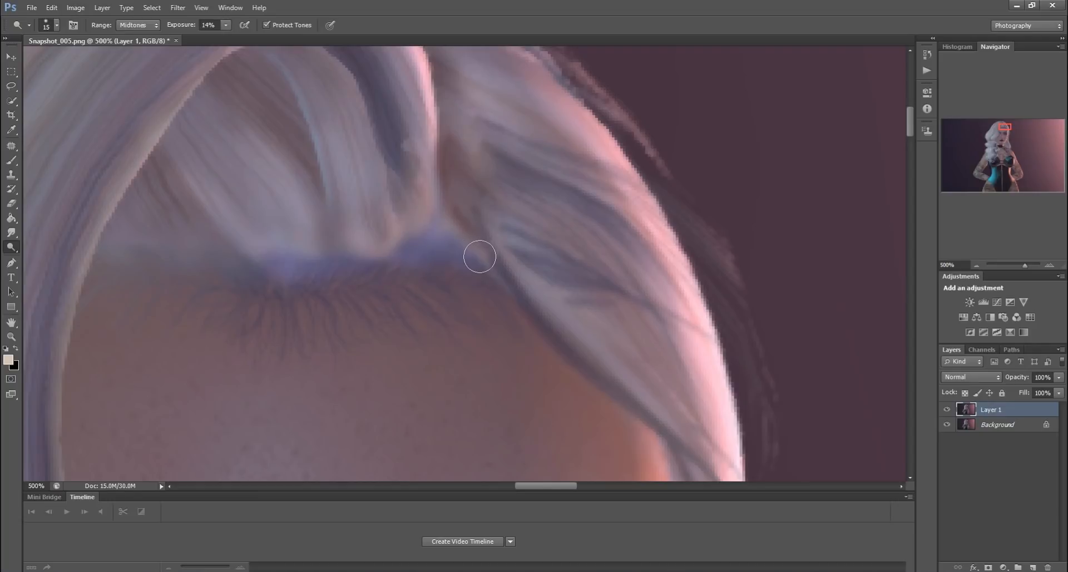
click(131, 25)
click(129, 43)
Set the Brush to Normal mode and size 15, and paint a matching hair tone over the dark hairline gap
key(b)
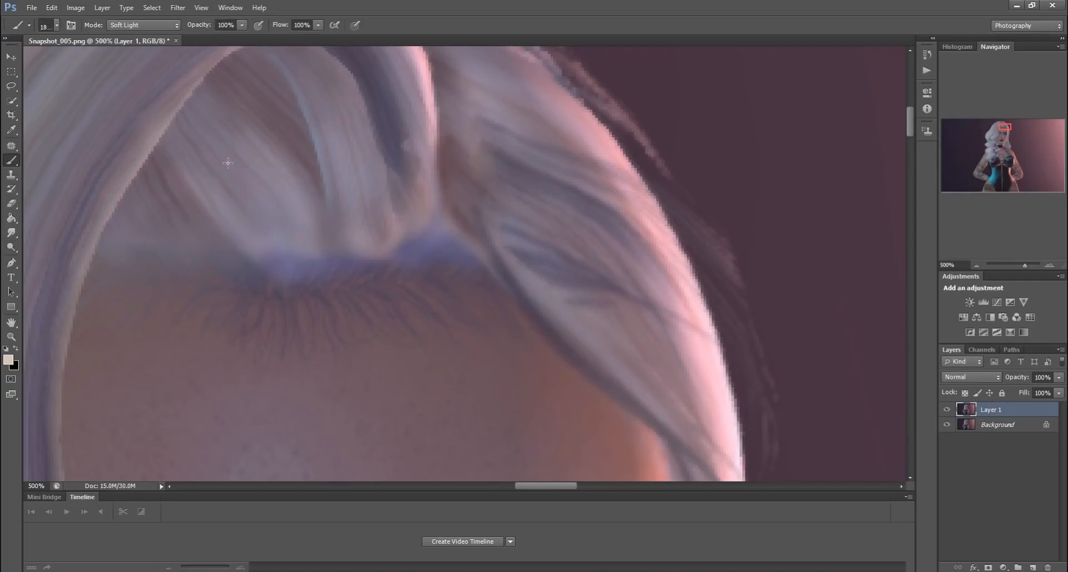
click(57, 25)
click(418, 5)
key(bracketleft)
key(bracketleft)
key(bracketleft)
key(bracketleft)
key(bracketleft)
click(156, 27)
click(139, 36)
mouse_move(300, 272)
mouse_down()
mouse_move(271, 234)
mouse_move(279, 267)
mouse_move(253, 236)
mouse_up()
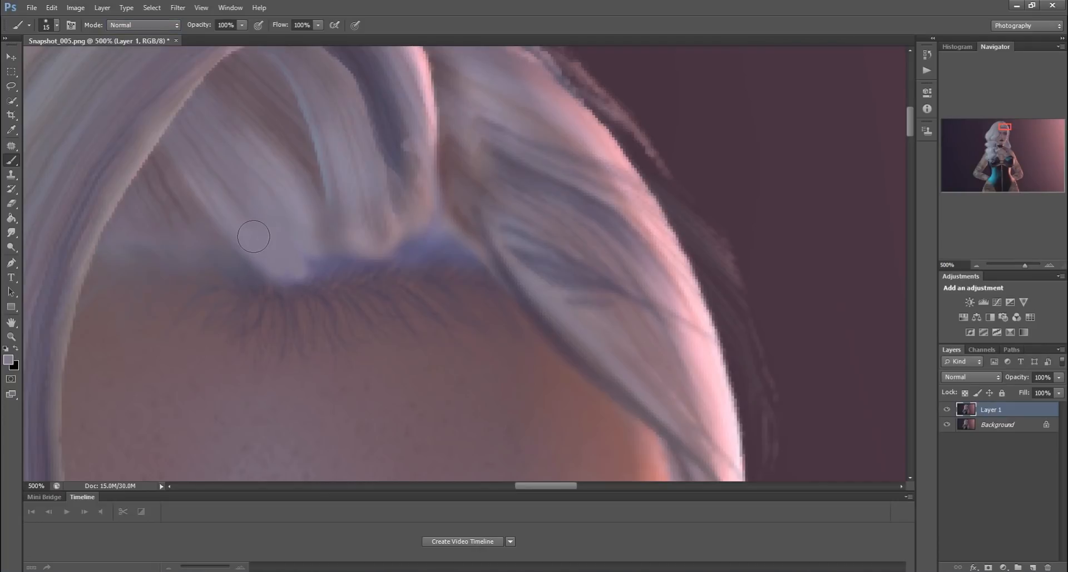
drag(316, 247, 427, 248)
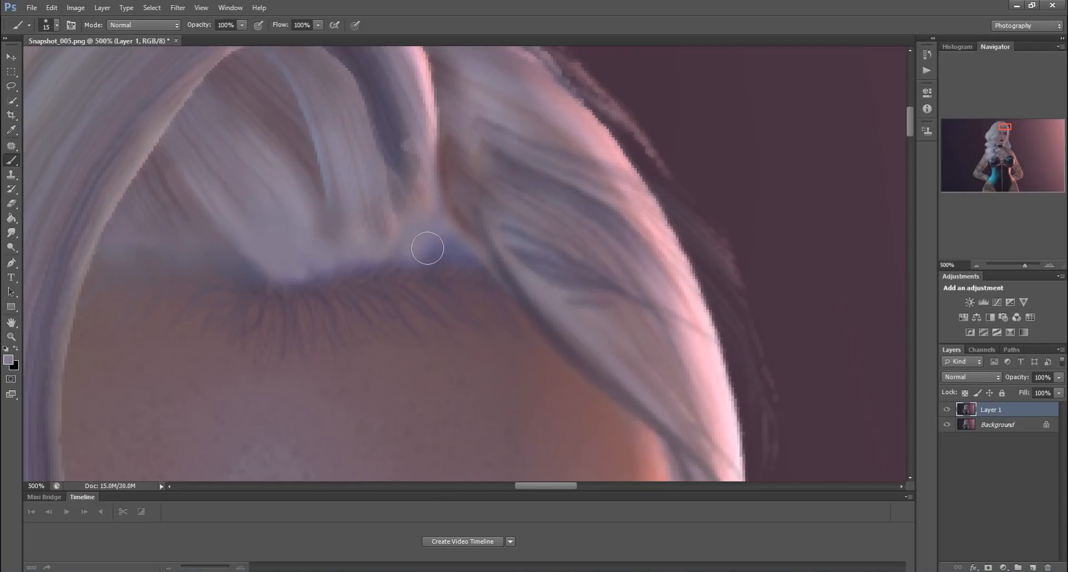
Darken the hairline with the Burn tool at 17% exposure, undoing the Shadows stroke and using the Midtones range instead
right_click(11, 247)
click(50, 257)
key(bracketleft)
drag(277, 277, 394, 266)
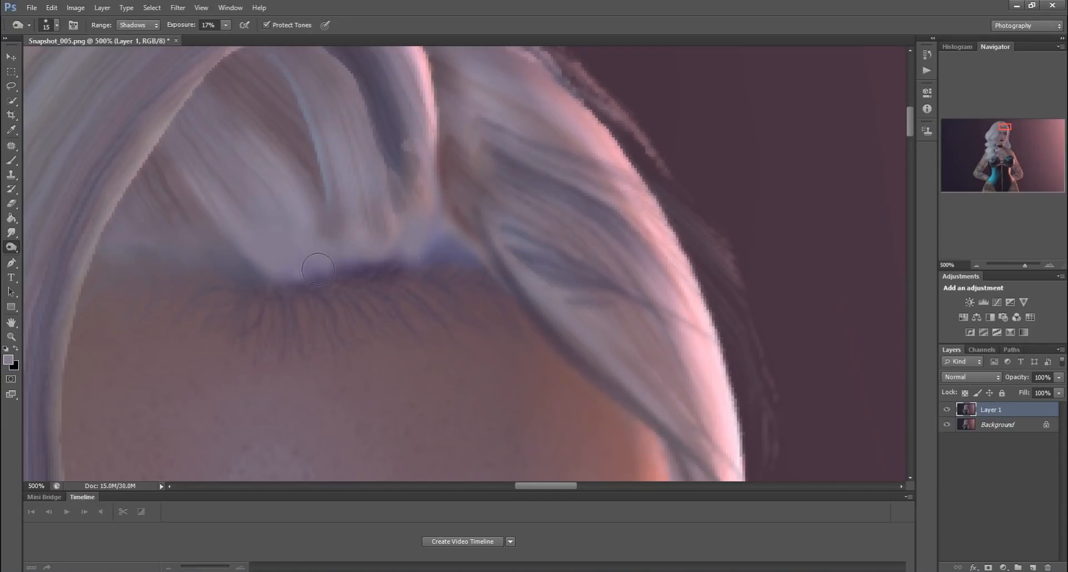
click(51, 8)
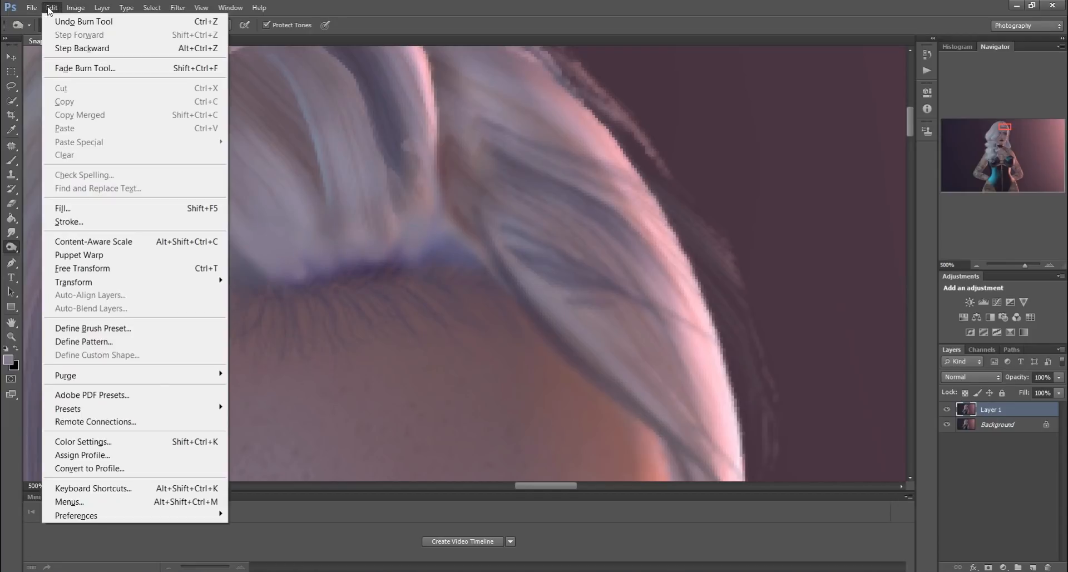
click(112, 48)
click(130, 49)
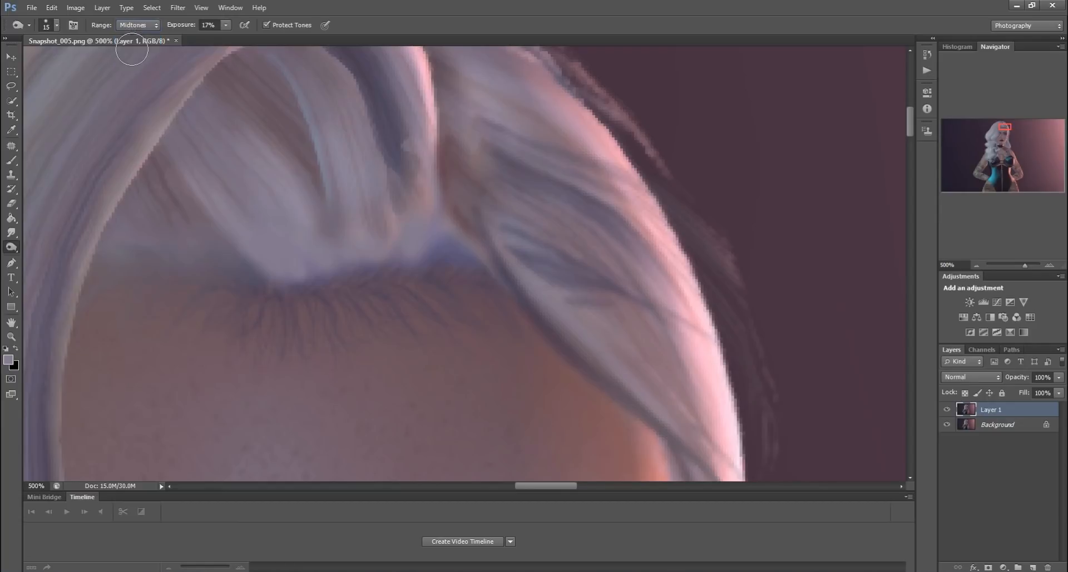
mouse_move(269, 267)
mouse_down()
mouse_move(301, 273)
mouse_move(251, 274)
mouse_move(276, 259)
mouse_move(306, 174)
mouse_move(346, 178)
mouse_move(398, 147)
mouse_move(432, 248)
mouse_move(448, 179)
mouse_move(489, 255)
mouse_move(510, 229)
mouse_up()
Desaturate the blue tint along the hairline and at the parting with the Sponge tool
right_click(11, 249)
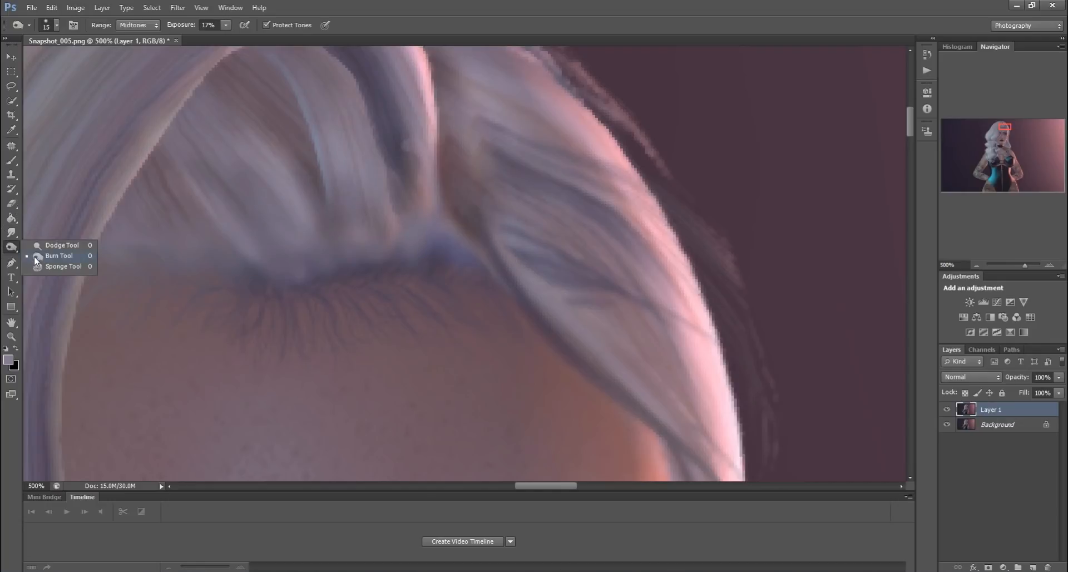
click(42, 265)
mouse_move(379, 196)
mouse_down()
mouse_move(452, 258)
mouse_move(463, 228)
mouse_up()
drag(296, 251, 294, 267)
Blend the hair roots and strands at the parting with the Smudge tool, size 10 at 42% strength
click(12, 232)
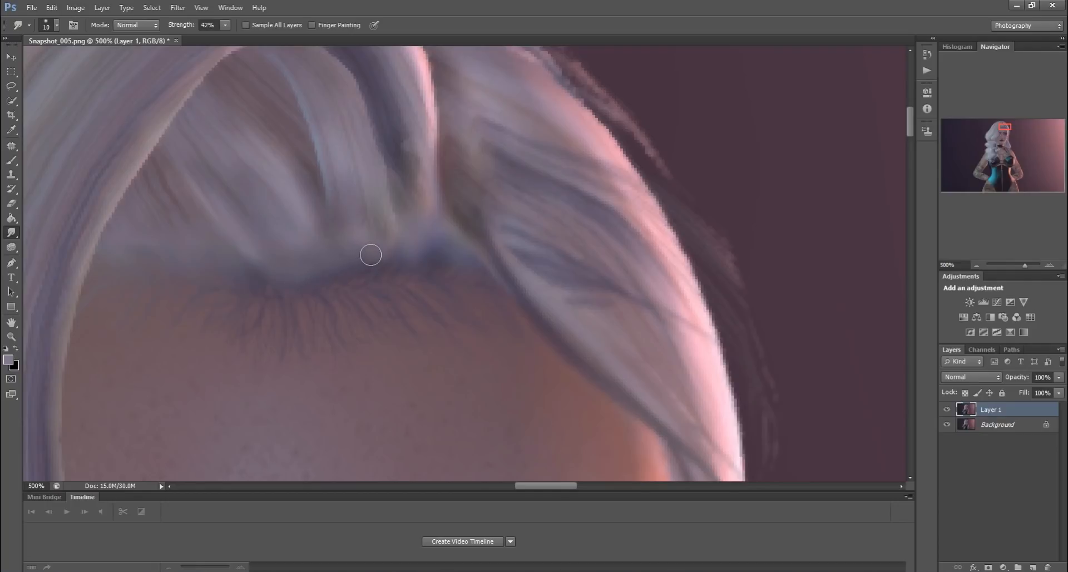
drag(441, 239, 439, 137)
drag(505, 155, 464, 137)
Soften the hair's jagged outer edge from the crown down past the ear with the Blur tool, size 45 at 100% strength
drag(9, 241, 44, 232)
key(bracketleft)
mouse_move(579, 68)
mouse_down()
mouse_move(644, 134)
mouse_move(711, 307)
mouse_move(551, 39)
mouse_move(688, 258)
mouse_move(737, 428)
mouse_up()
scroll(746, 384, down, 10)
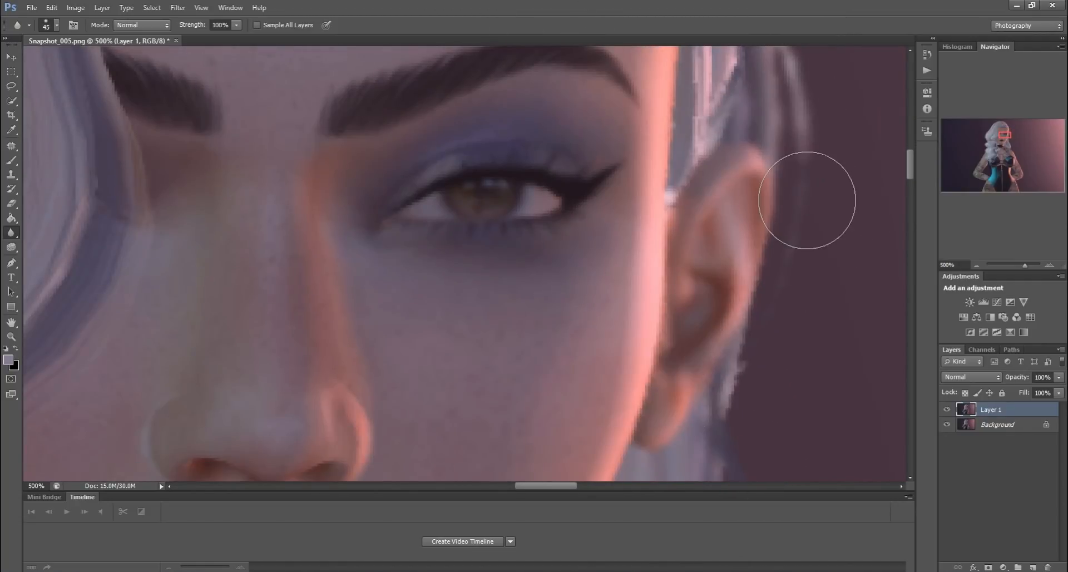
scroll(806, 203, down, 8)
scroll(868, 361, down, 4)
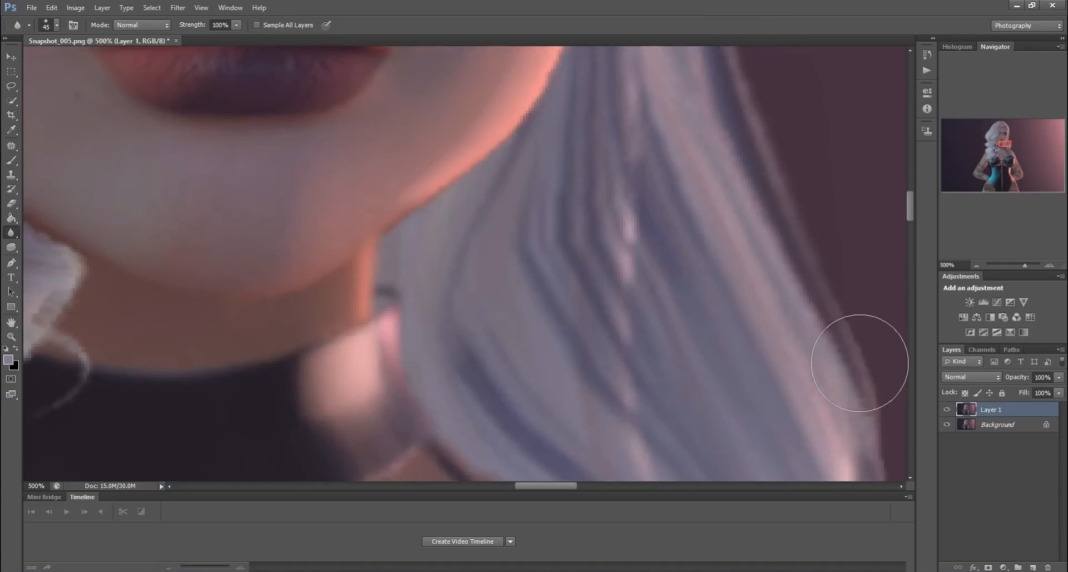
Blur the outer edge of the hair ends and the shoulder outline below them
mouse_move(533, 484)
mouse_down()
mouse_move(592, 488)
mouse_move(545, 494)
mouse_move(560, 486)
mouse_up()
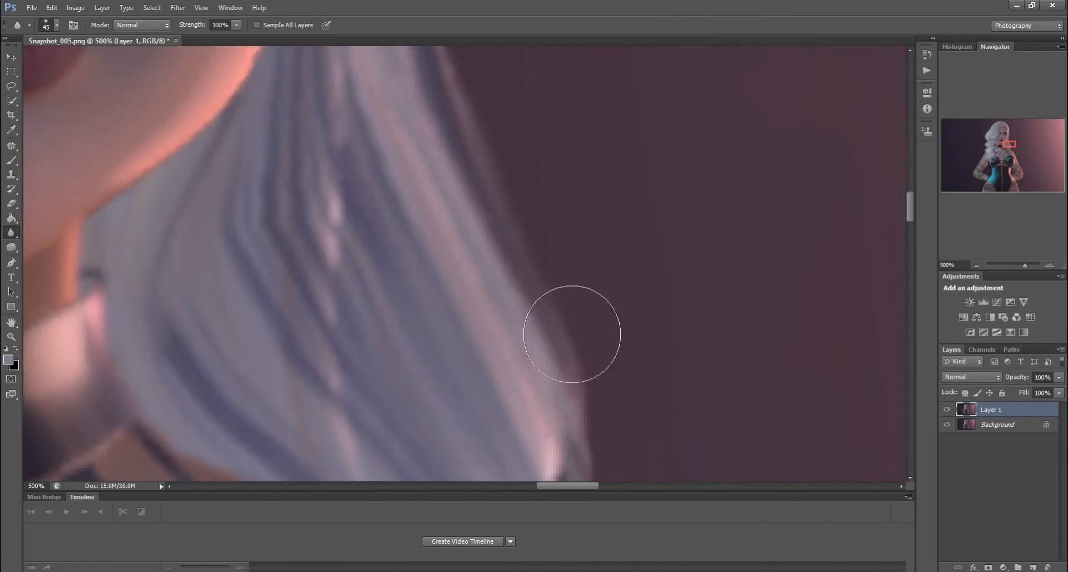
scroll(577, 303, down, 5)
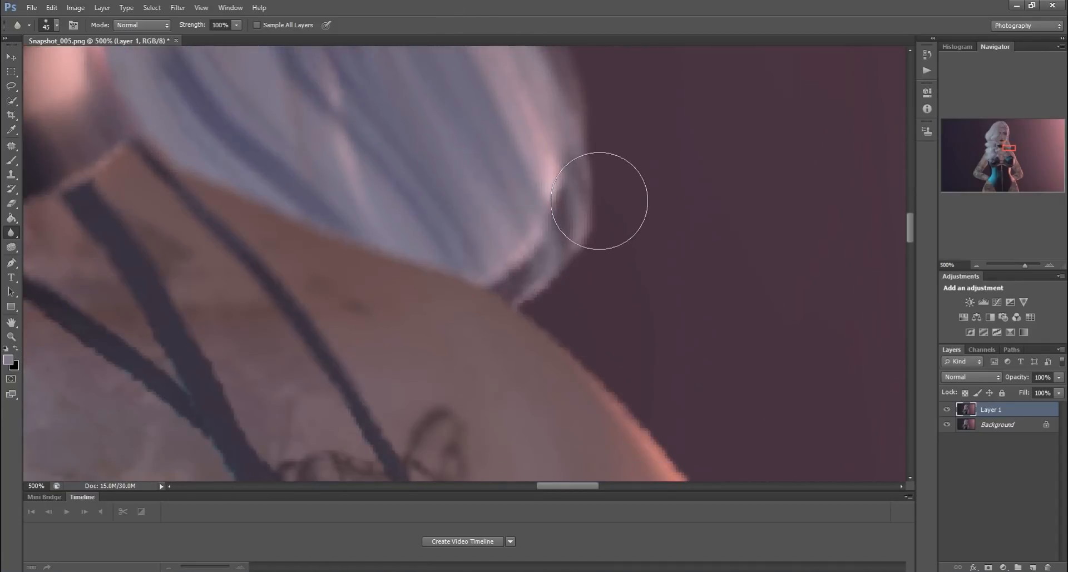
scroll(601, 222, down, 4)
mouse_move(708, 318)
mouse_down()
mouse_move(670, 255)
mouse_move(661, 270)
mouse_move(763, 395)
mouse_move(693, 298)
mouse_move(674, 312)
mouse_up()
Blur the lit outer edge of the upper arm from the shoulder down over the tattooed section
drag(565, 485, 603, 484)
scroll(374, 363, down, 1)
scroll(373, 363, down, 3)
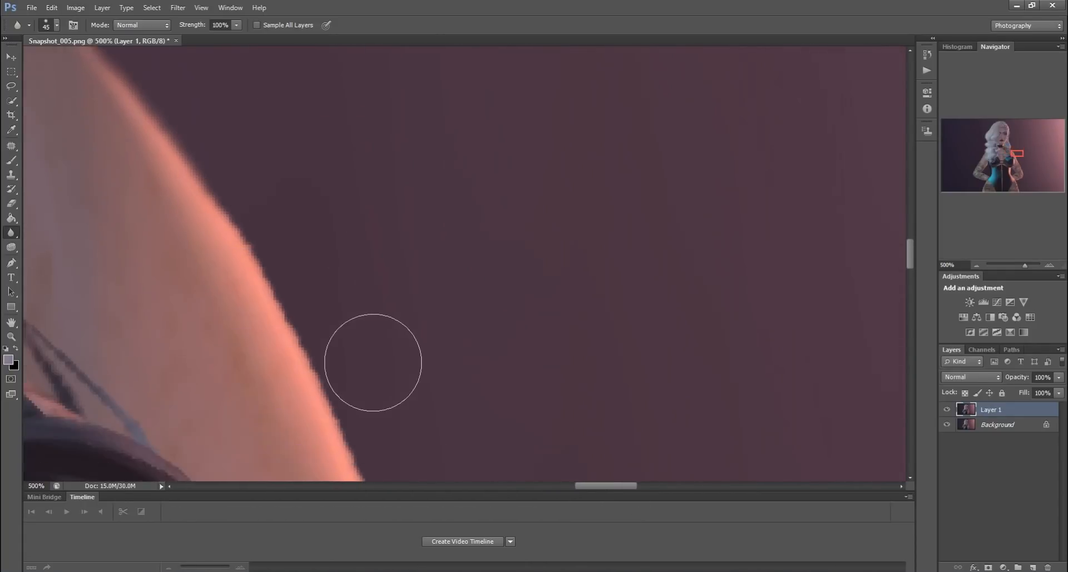
scroll(340, 298, down, 4)
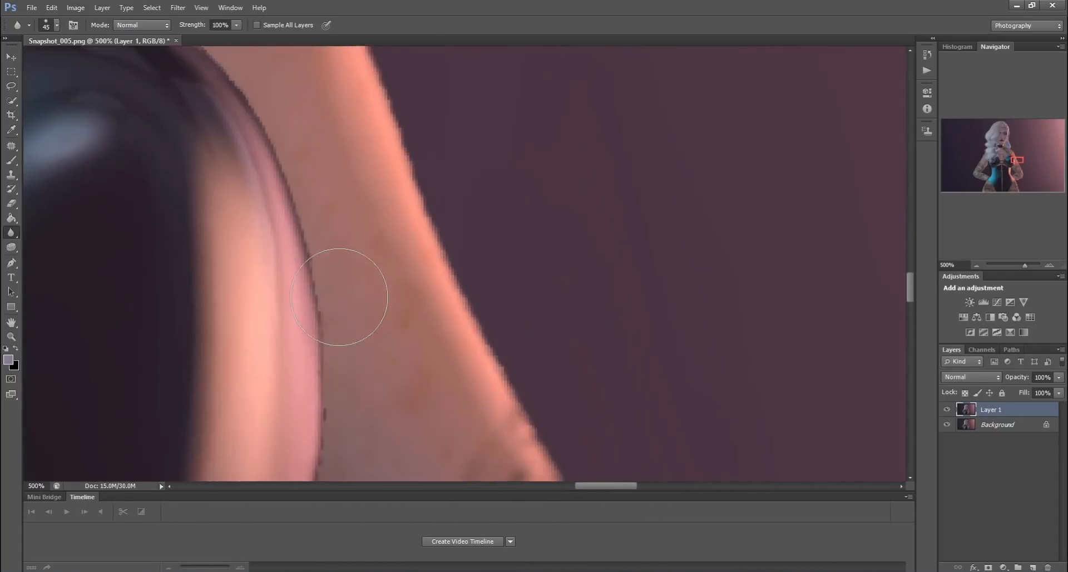
scroll(522, 355, down, 2)
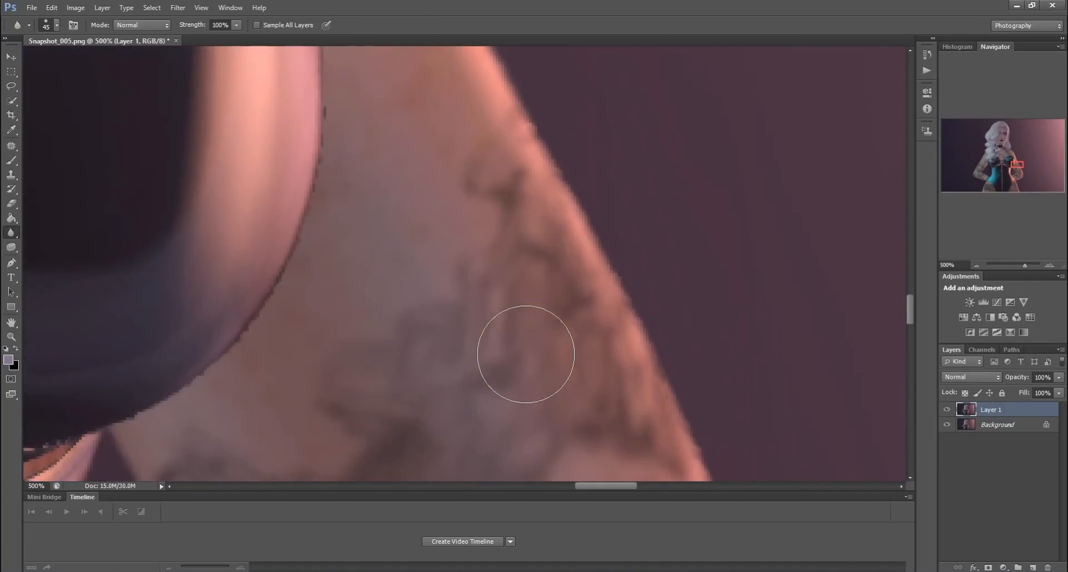
scroll(706, 373, down, 2)
scroll(705, 370, down, 2)
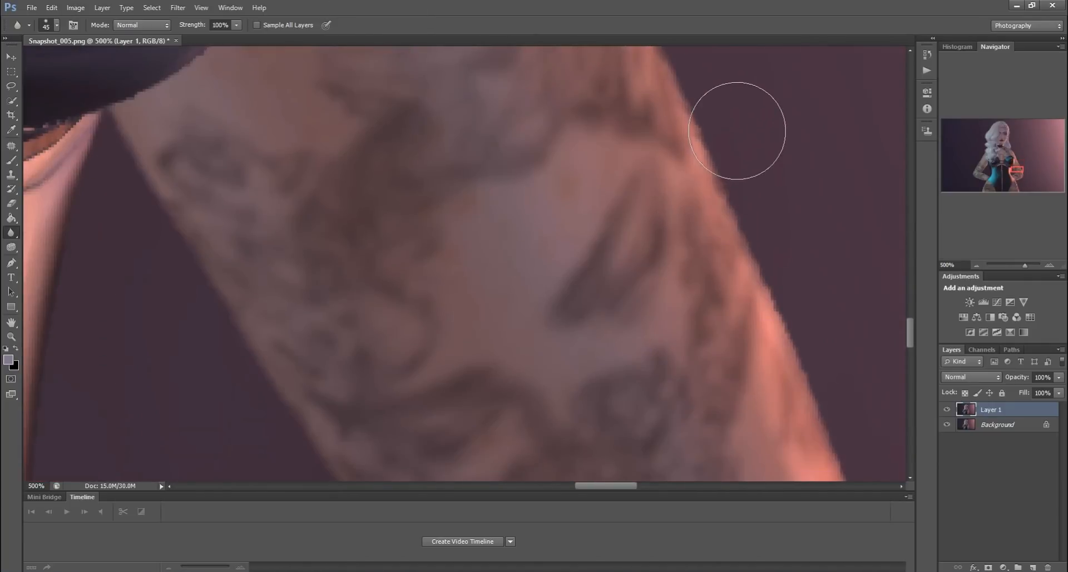
Blur the outline of the elbow and the underside of the tattooed forearm
scroll(858, 393, down, 2)
scroll(857, 397, down, 2)
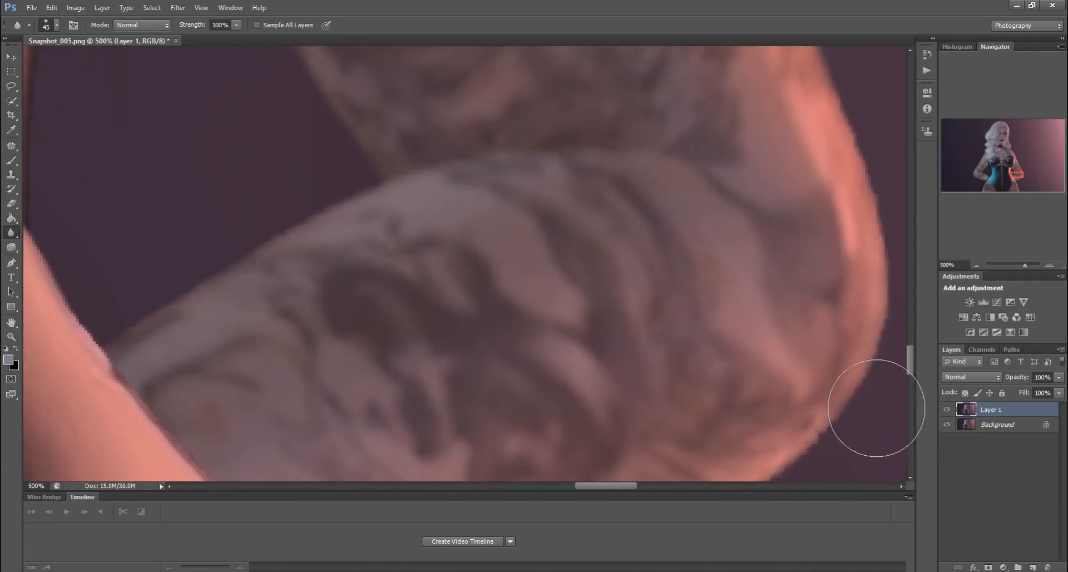
scroll(702, 275, down, 3)
scroll(702, 274, down, 3)
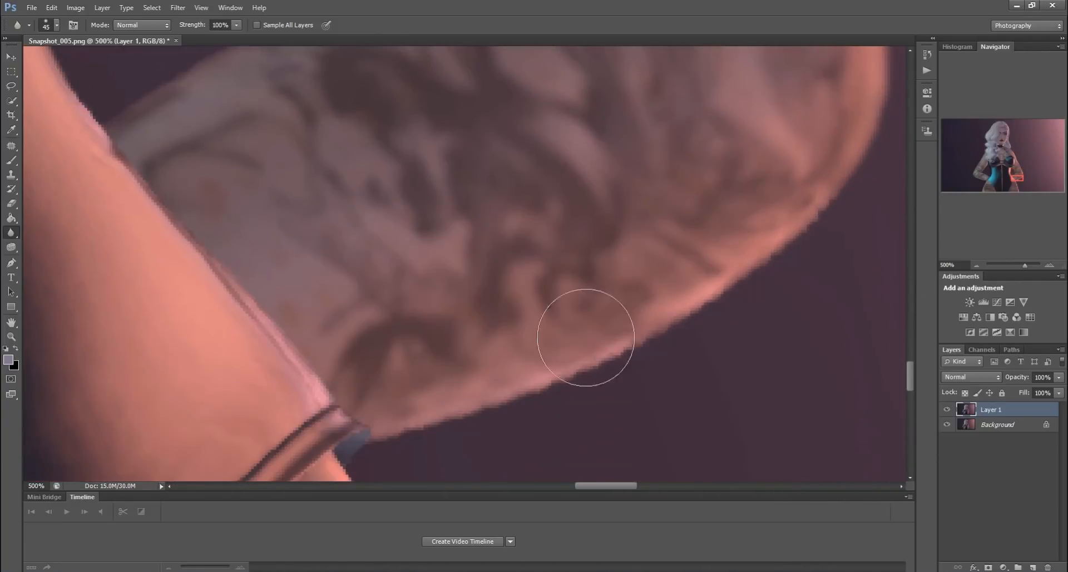
Lighten the background along the figure's outline with the Dodge tool, size 100 with the Shadows range at 14% exposure
click(11, 337)
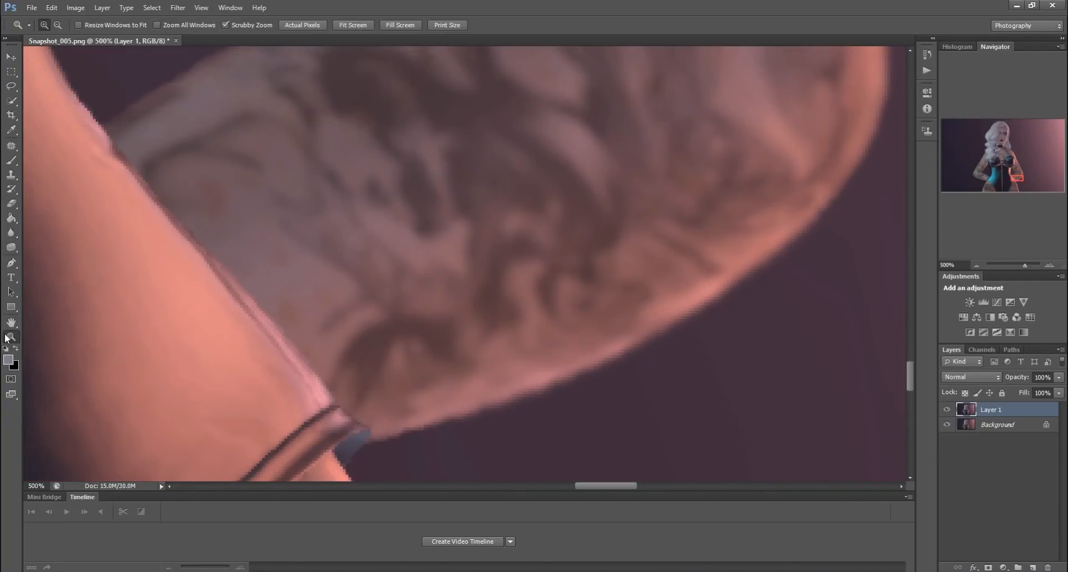
click(56, 24)
click(74, 142)
drag(74, 142, 74, 142)
click(73, 77)
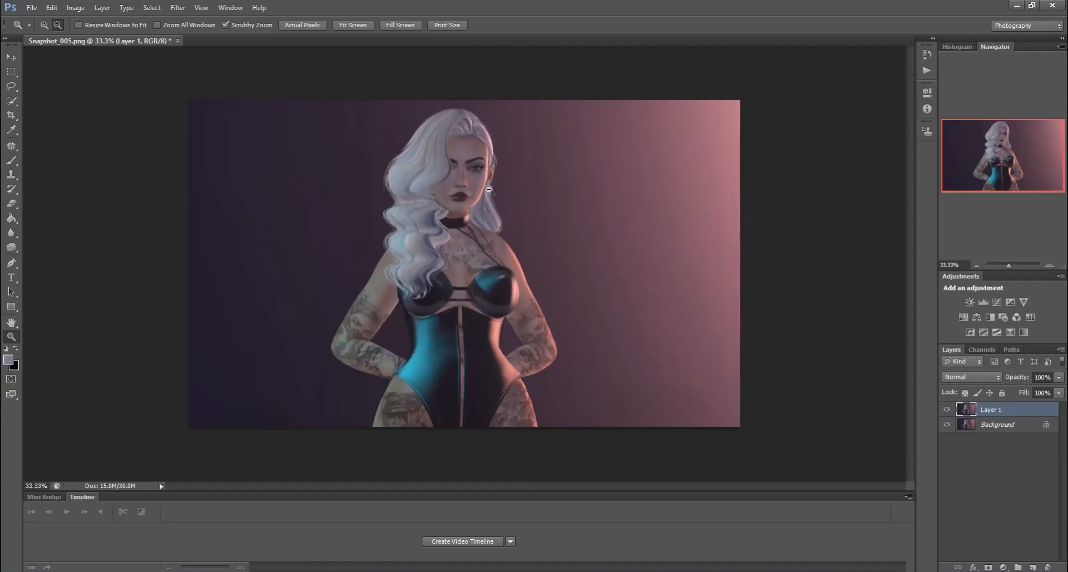
click(16, 246)
click(33, 243)
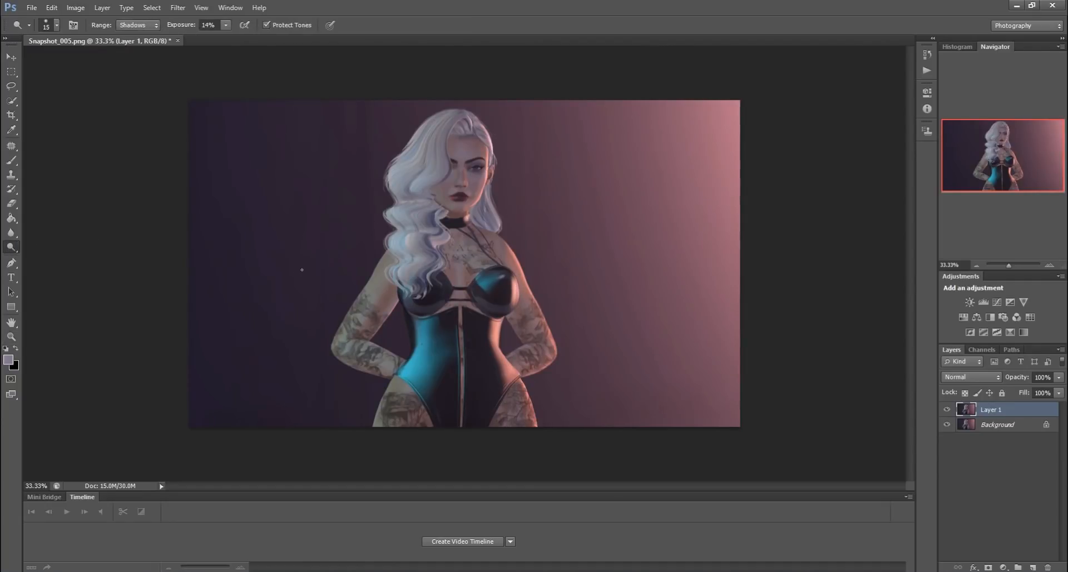
key(bracketright)
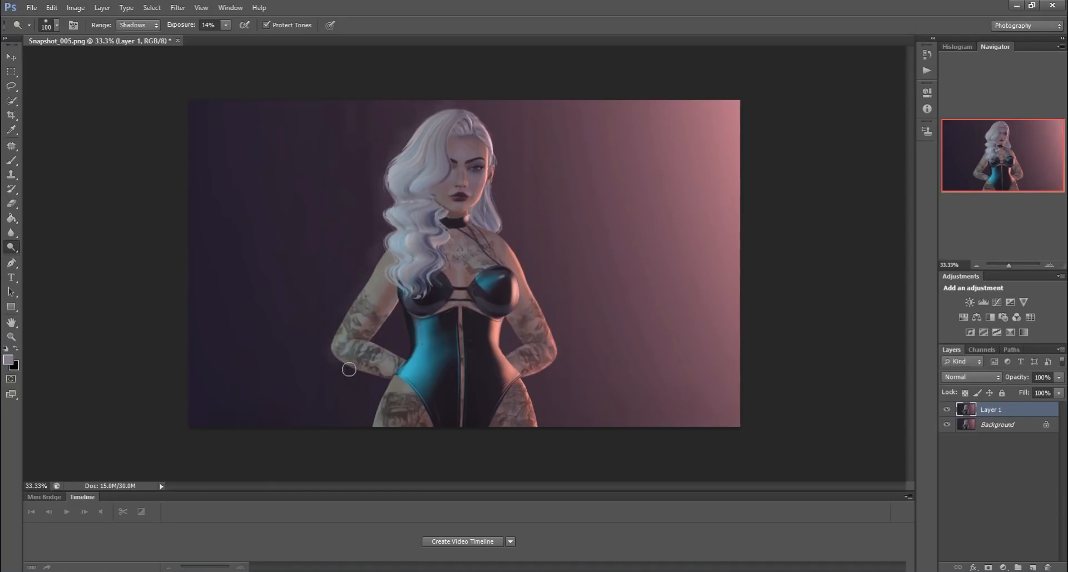
right_click(935, 571)
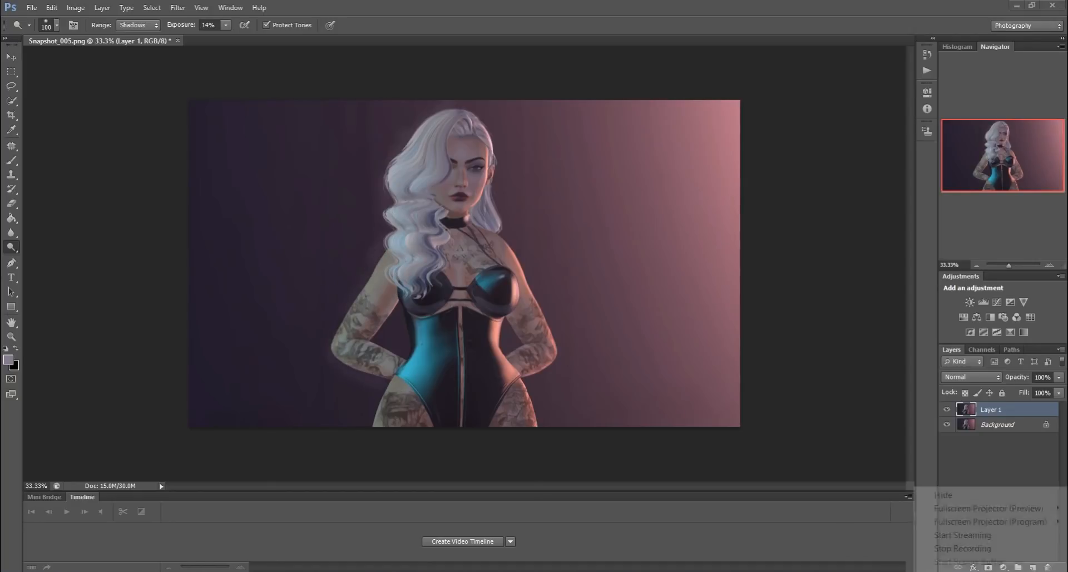
click(955, 549)
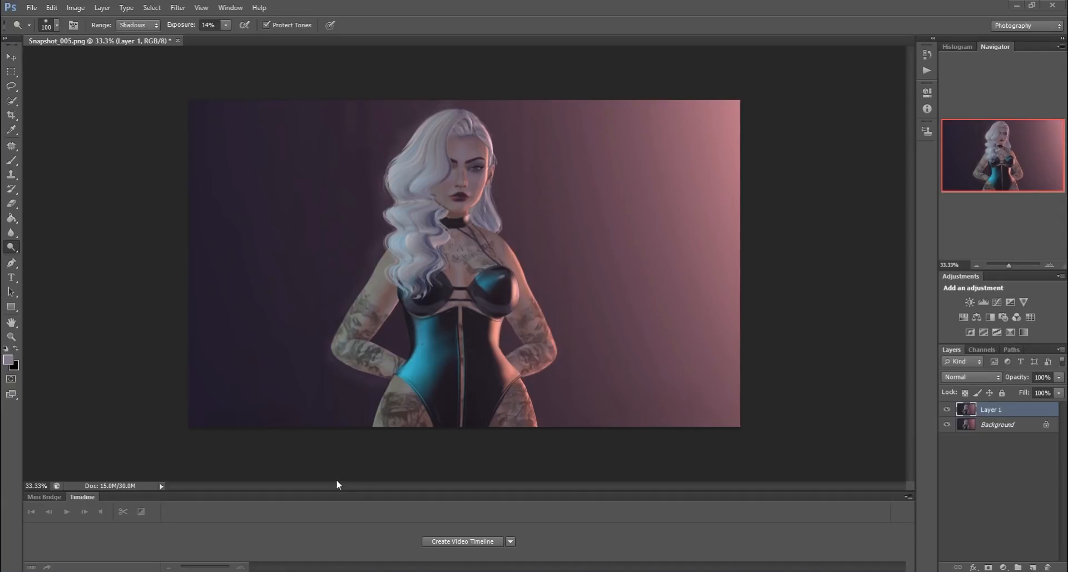
Patch out the small dark speck on the corset's teal highlight with clean fabric from beside it, and clear the selection
click(8, 337)
click(11, 335)
click(423, 269)
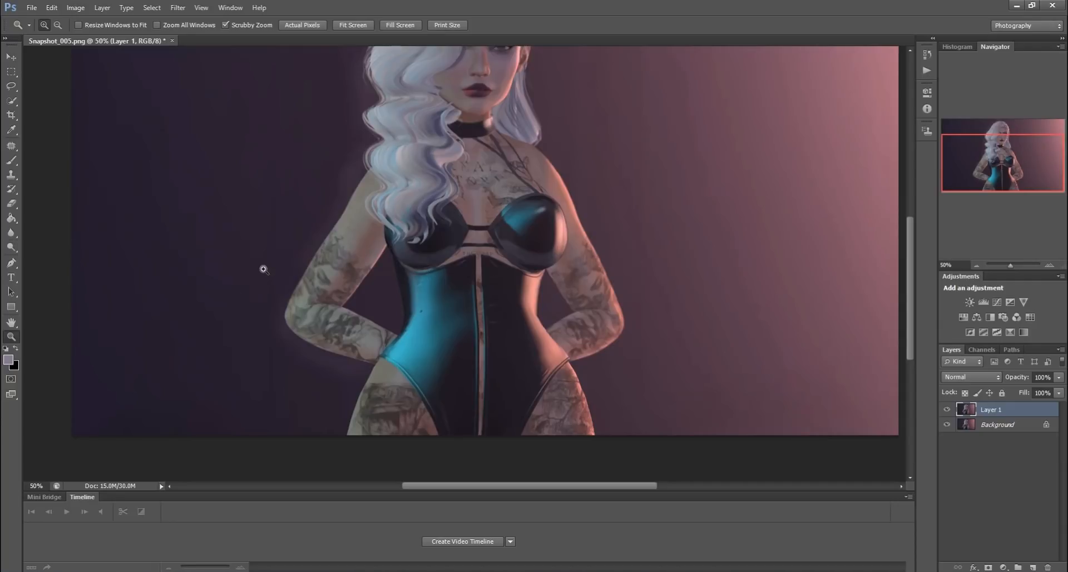
click(404, 296)
click(403, 295)
click(404, 296)
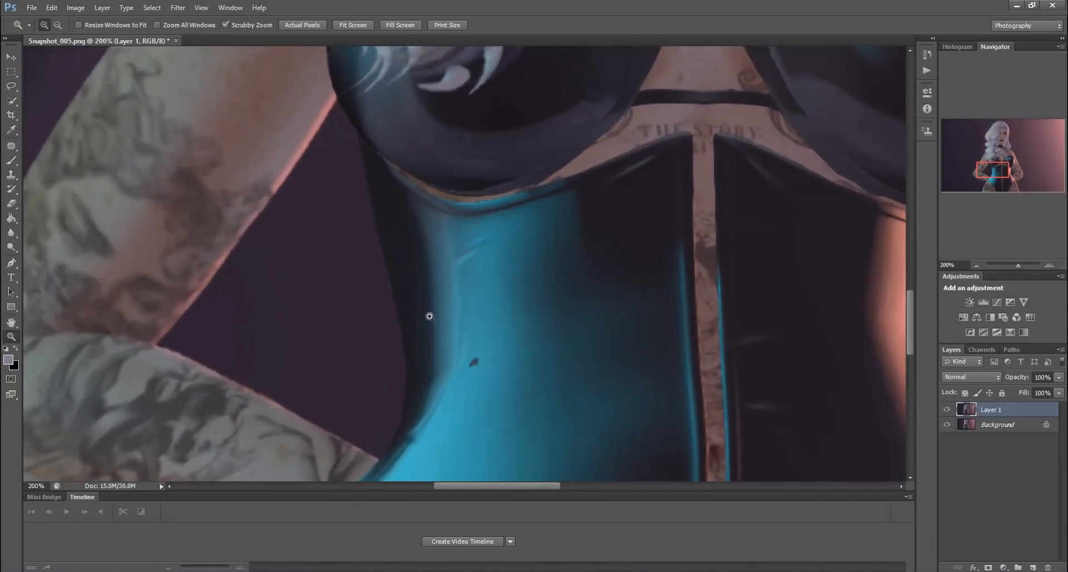
click(11, 146)
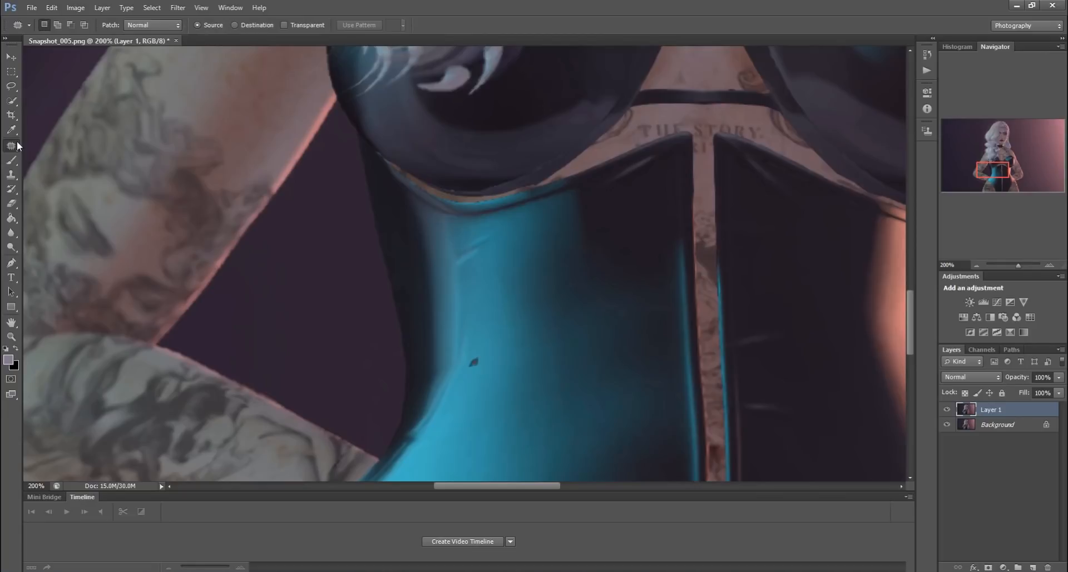
mouse_move(456, 371)
mouse_down()
mouse_move(479, 360)
mouse_move(457, 370)
mouse_move(483, 396)
mouse_up()
key(ctrl+d)
Soften the outer edge of the hair from the curls up to the crown with the Blur tool at size 45, 100% strength
scroll(500, 329, up, 6)
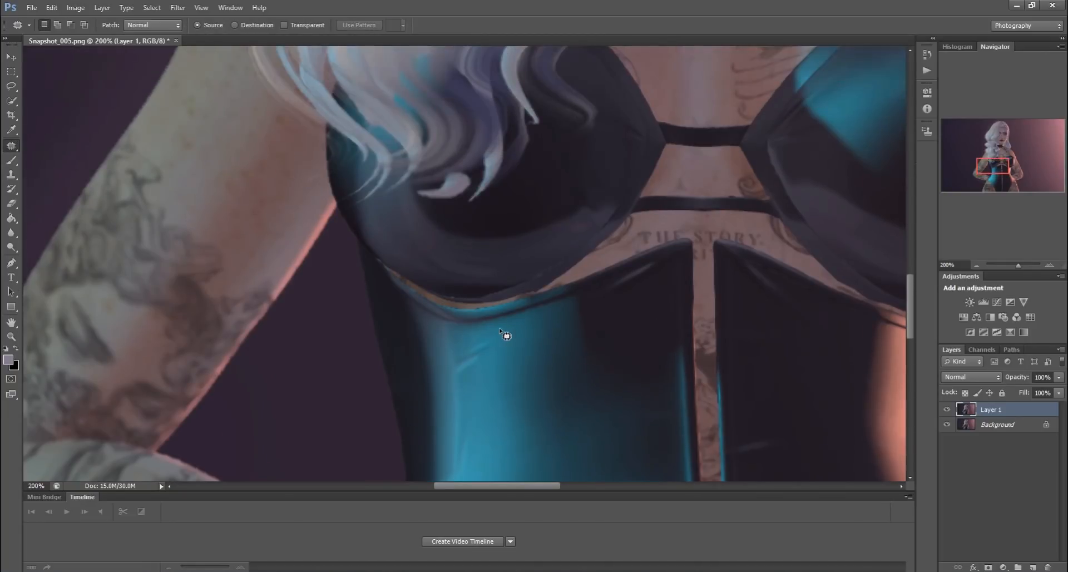
scroll(499, 329, down, 7)
scroll(499, 329, down, 4)
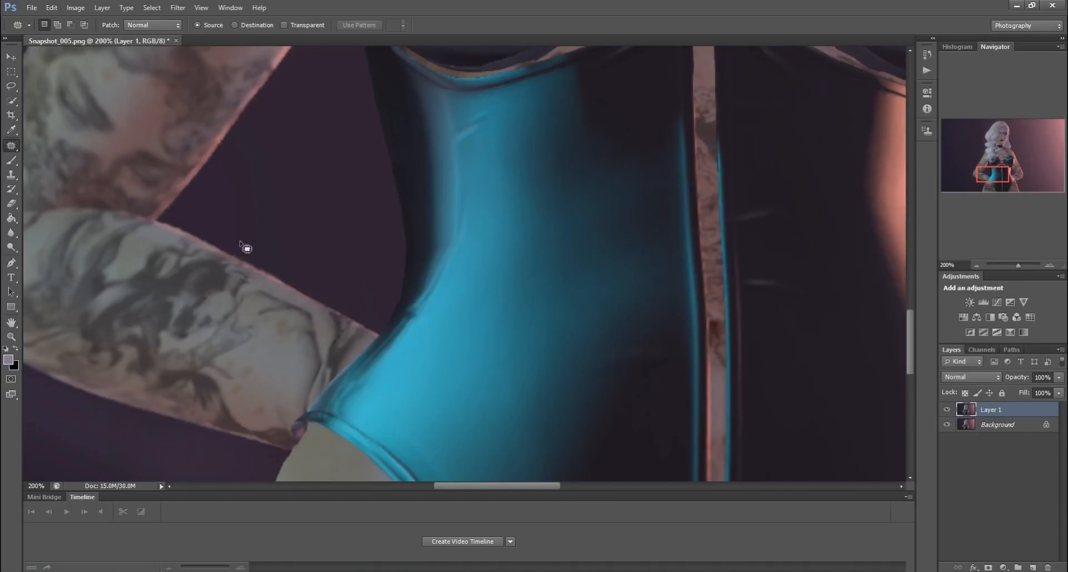
scroll(277, 243, up, 10)
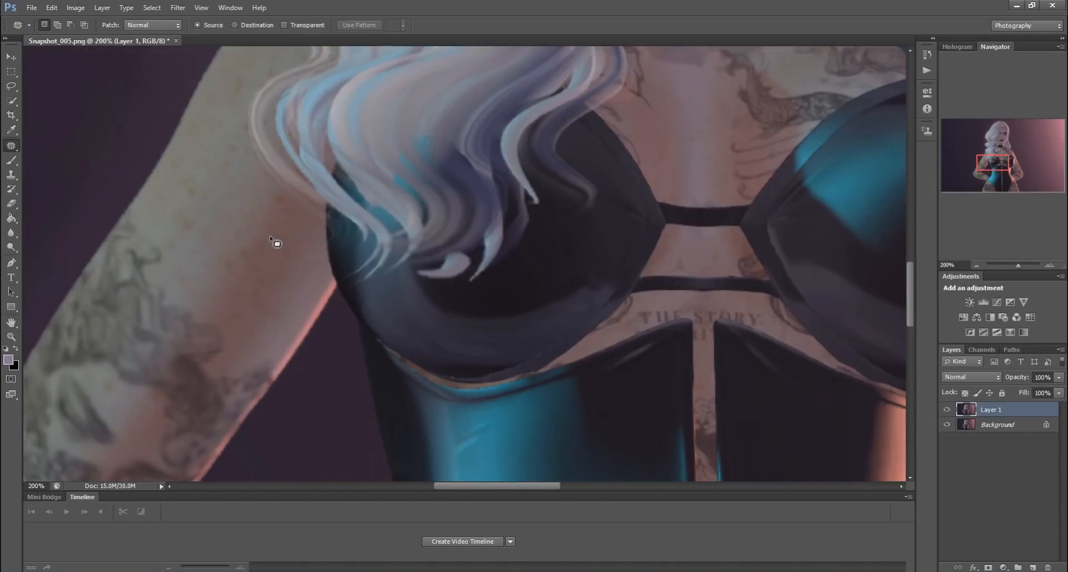
scroll(276, 243, up, 10)
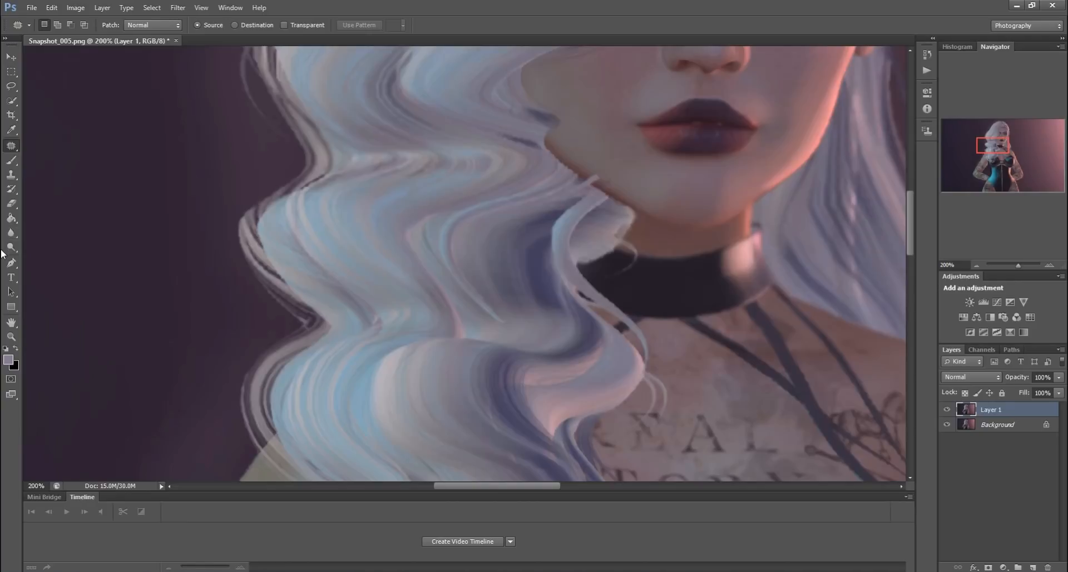
click(11, 233)
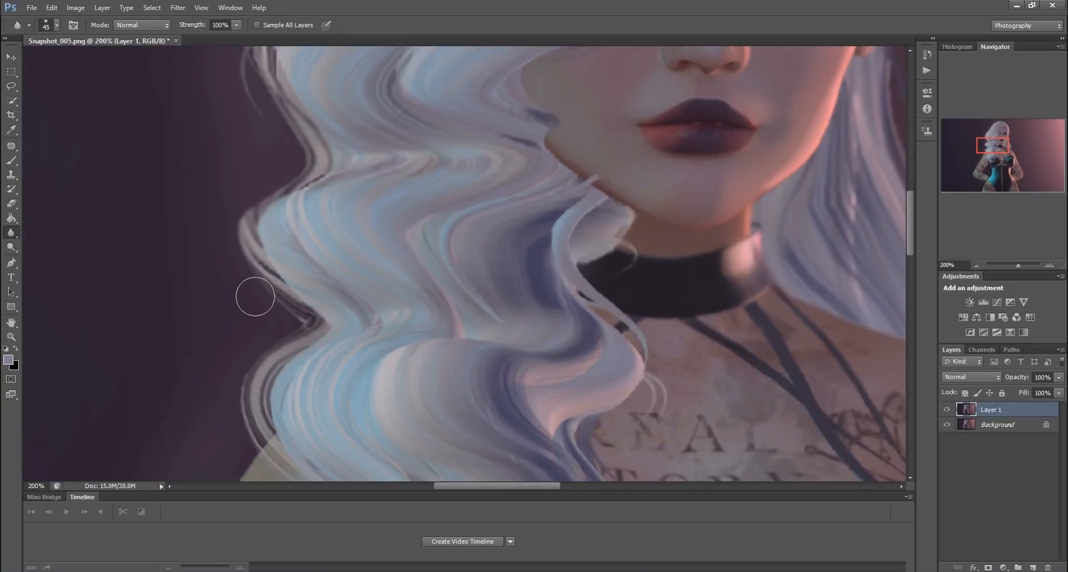
scroll(256, 103, up, 8)
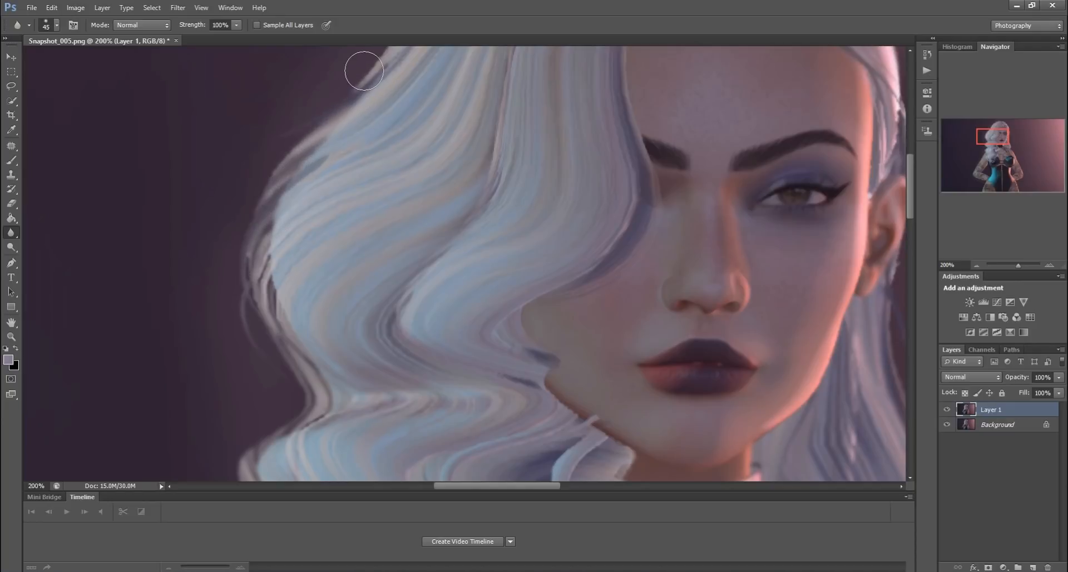
scroll(361, 61, up, 3)
scroll(364, 71, up, 3)
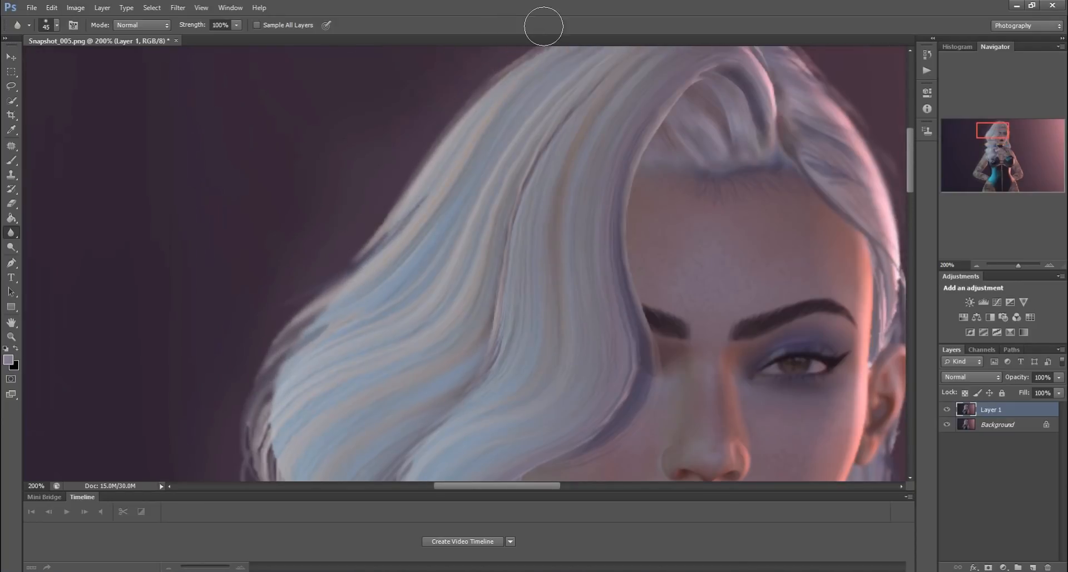
scroll(426, 179, up, 3)
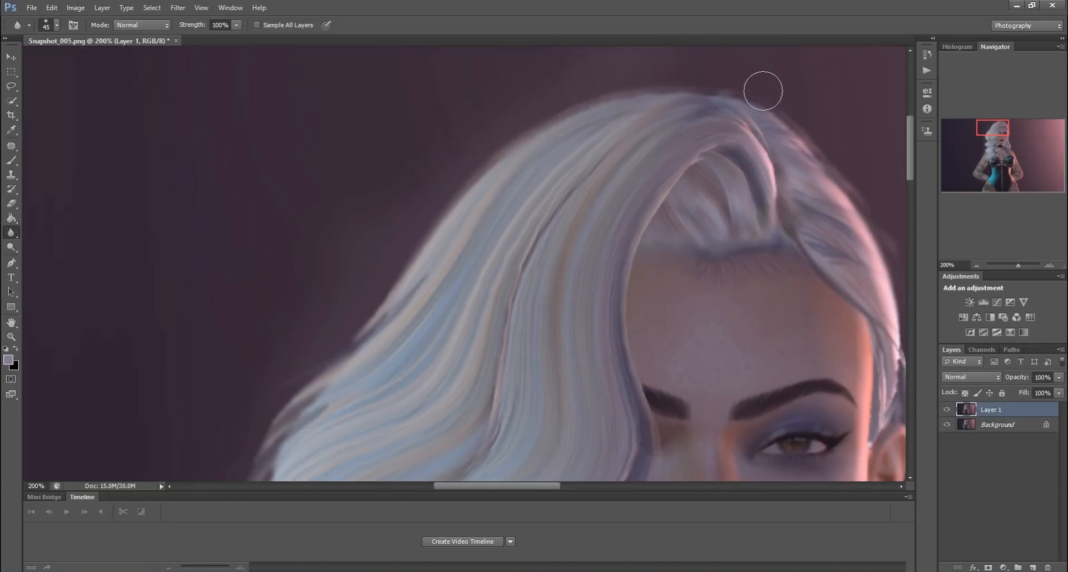
scroll(378, 300, down, 3)
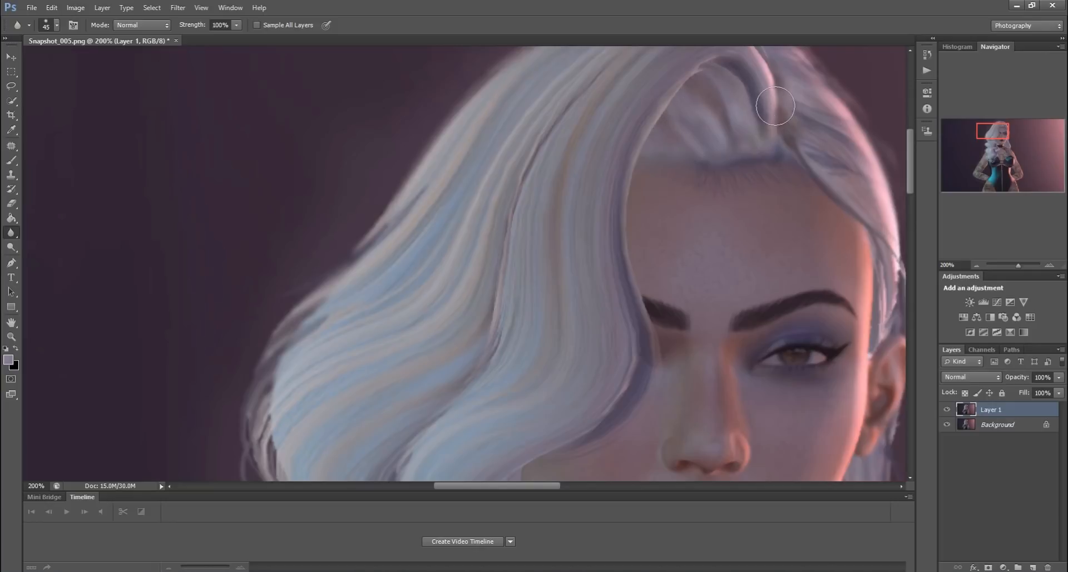
Darken the face along the hair edge from the forehead down to the cheek with the Burn tool, size 70, Midtones at 17% exposure
scroll(592, 213, down, 20)
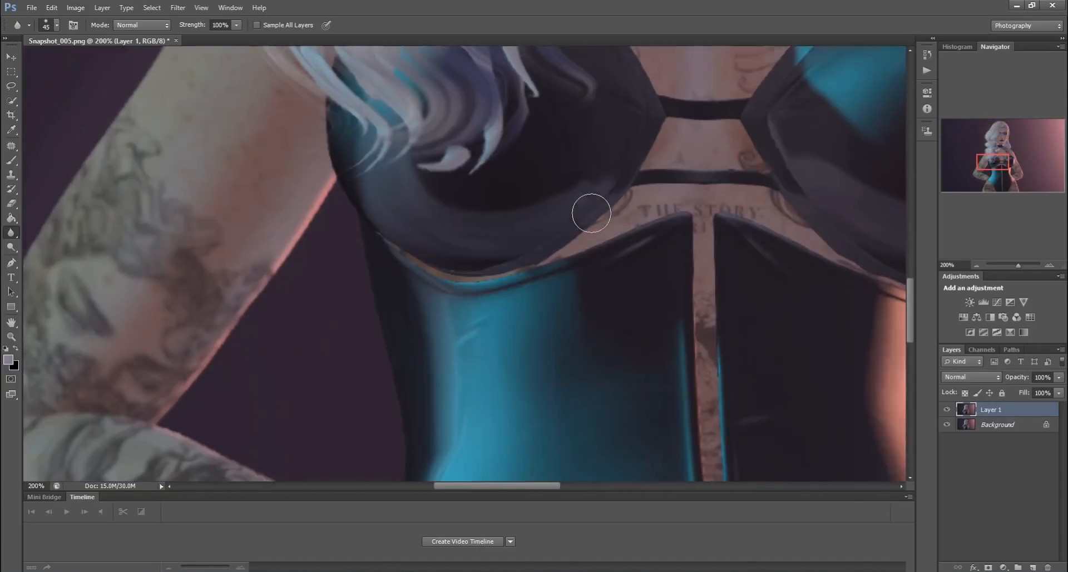
scroll(441, 336, up, 20)
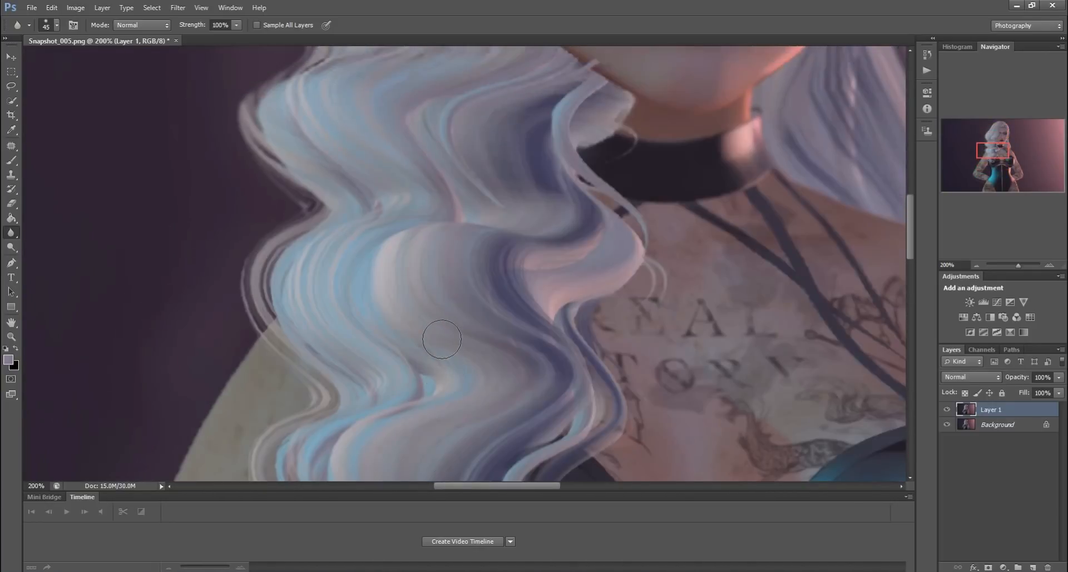
scroll(441, 336, up, 3)
scroll(322, 212, up, 2)
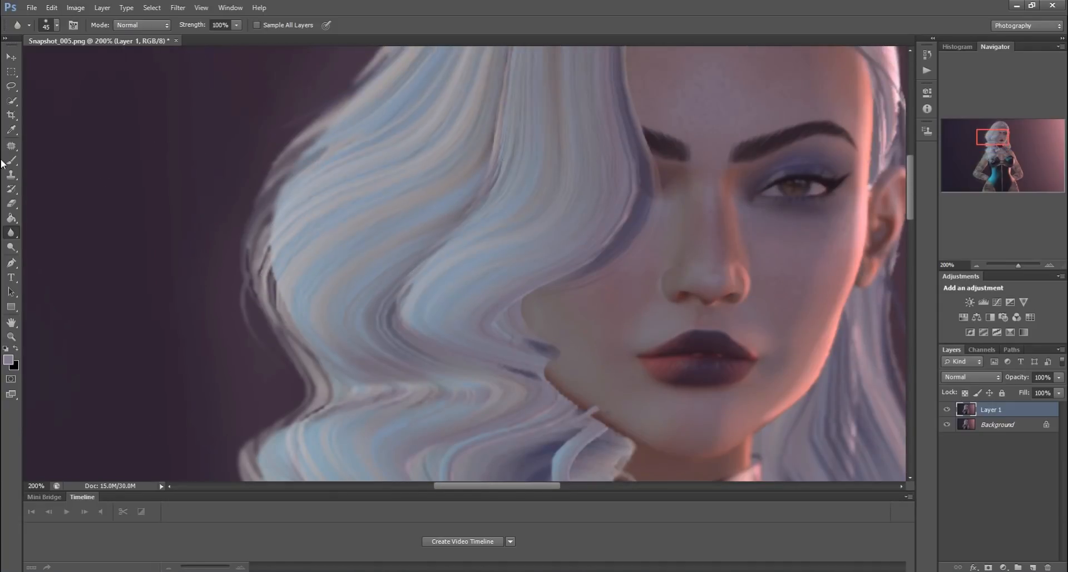
drag(18, 246, 39, 259)
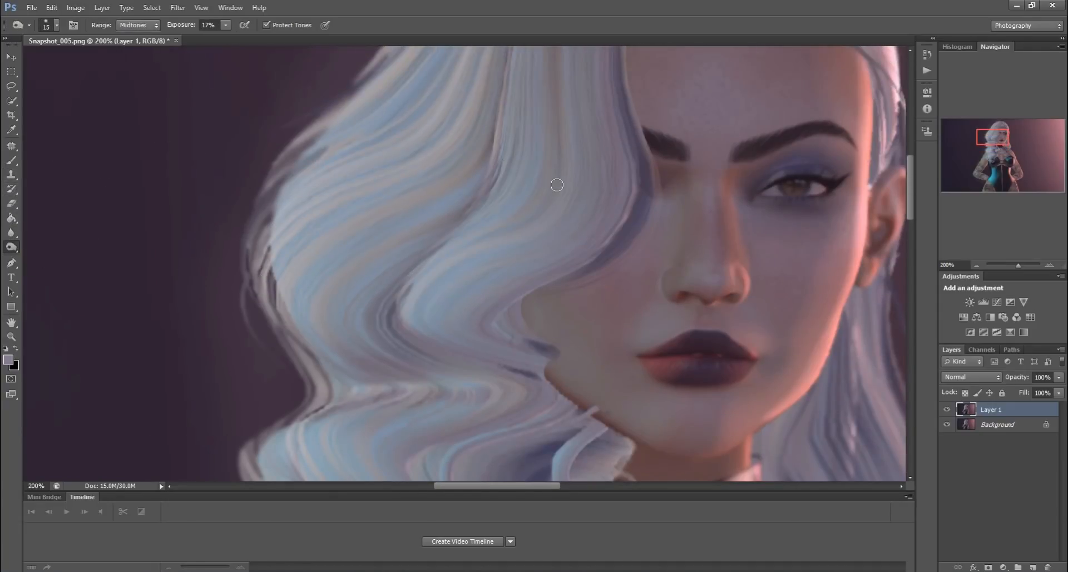
scroll(557, 185, up, 3)
key(bracketright)
key(bracketright)
key(bracketright)
key(bracketright)
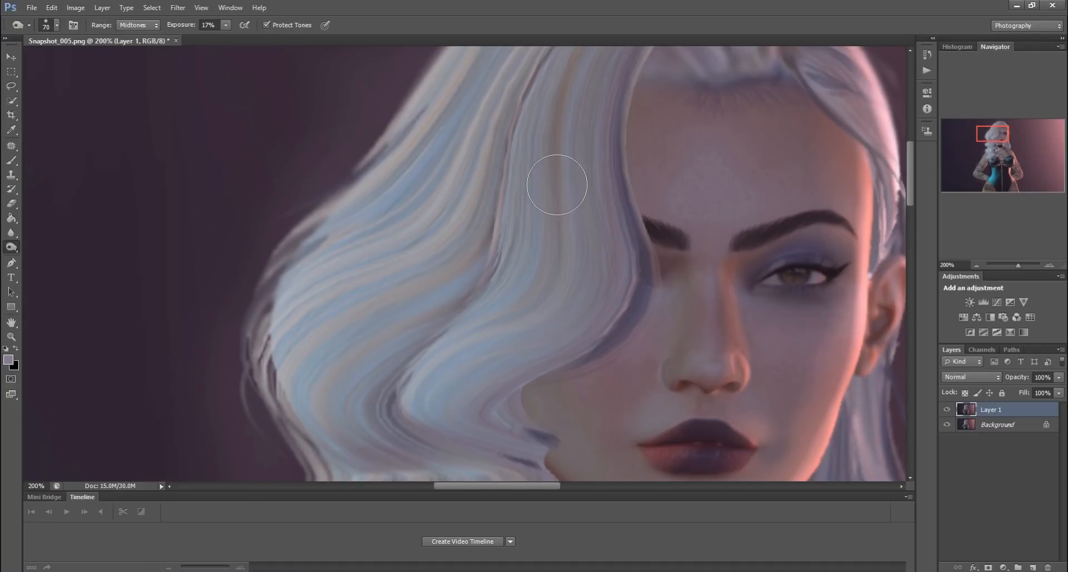
mouse_move(668, 67)
mouse_down()
mouse_move(792, 64)
mouse_move(670, 87)
mouse_move(644, 127)
mouse_move(649, 225)
mouse_move(634, 335)
mouse_move(618, 347)
mouse_up()
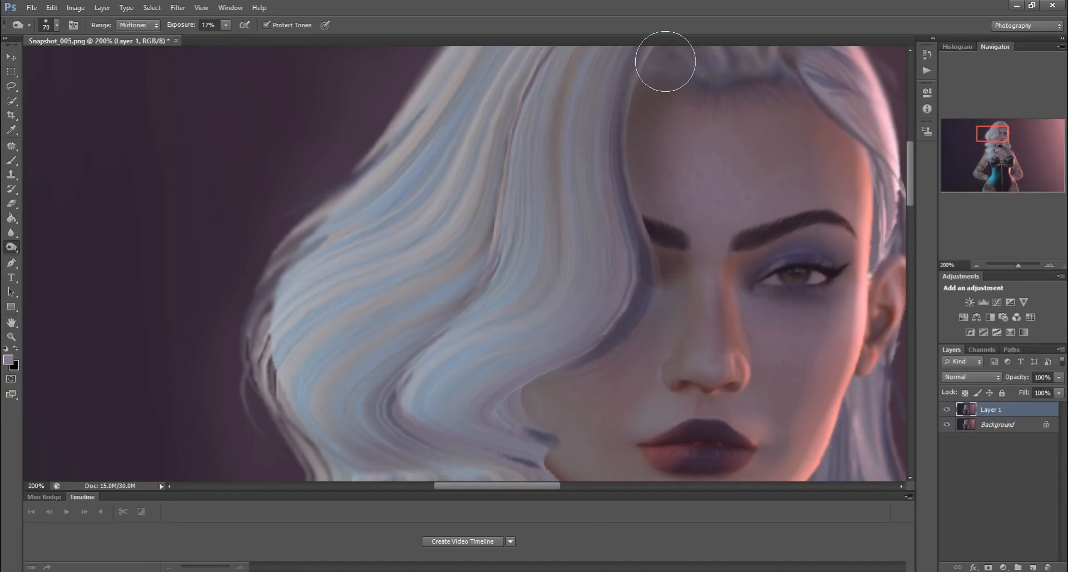
Burn the hair roots above the forehead and the shaded cheek beneath the large hair wave
scroll(632, 127, up, 3)
mouse_move(723, 67)
mouse_down()
mouse_move(675, 94)
mouse_move(744, 106)
mouse_up()
scroll(615, 227, down, 11)
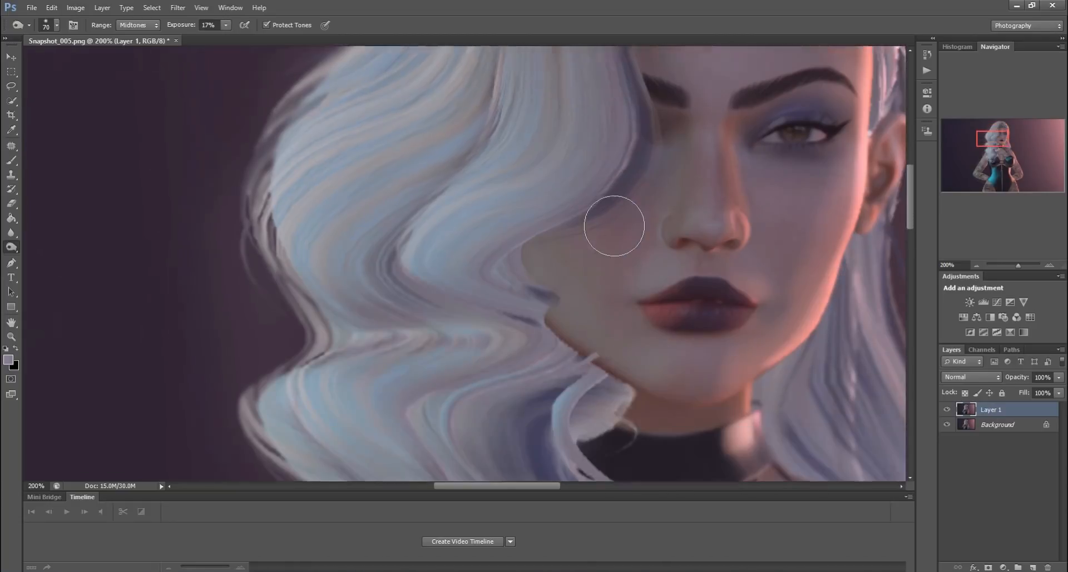
mouse_move(503, 179)
mouse_down()
mouse_move(533, 257)
mouse_move(590, 314)
mouse_move(583, 355)
mouse_move(544, 181)
mouse_up()
scroll(567, 168, up, 2)
scroll(566, 168, up, 5)
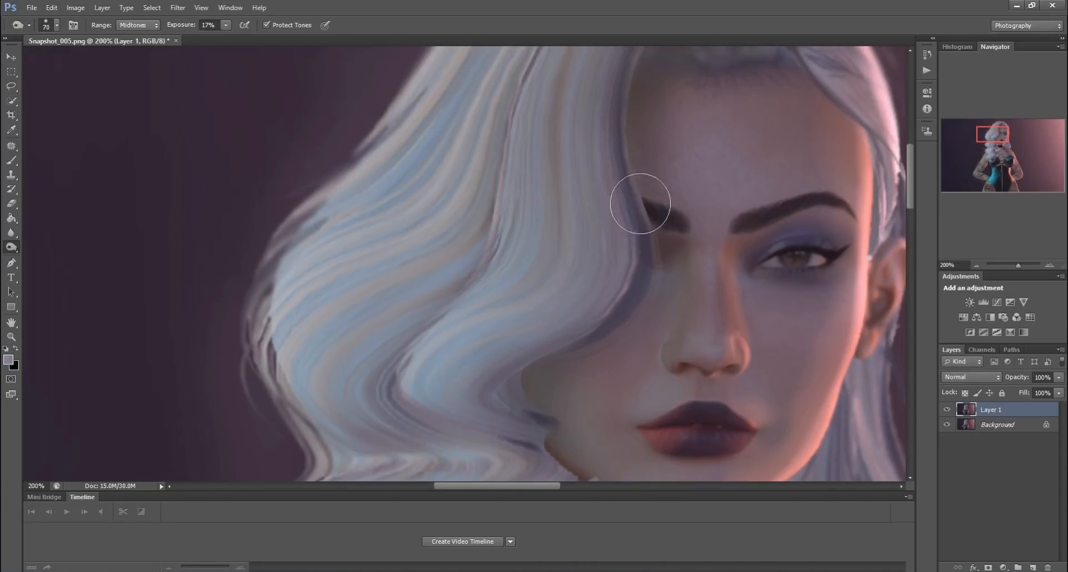
Examine the outer hair strands at high magnification and compare them with the whole portrait
click(11, 339)
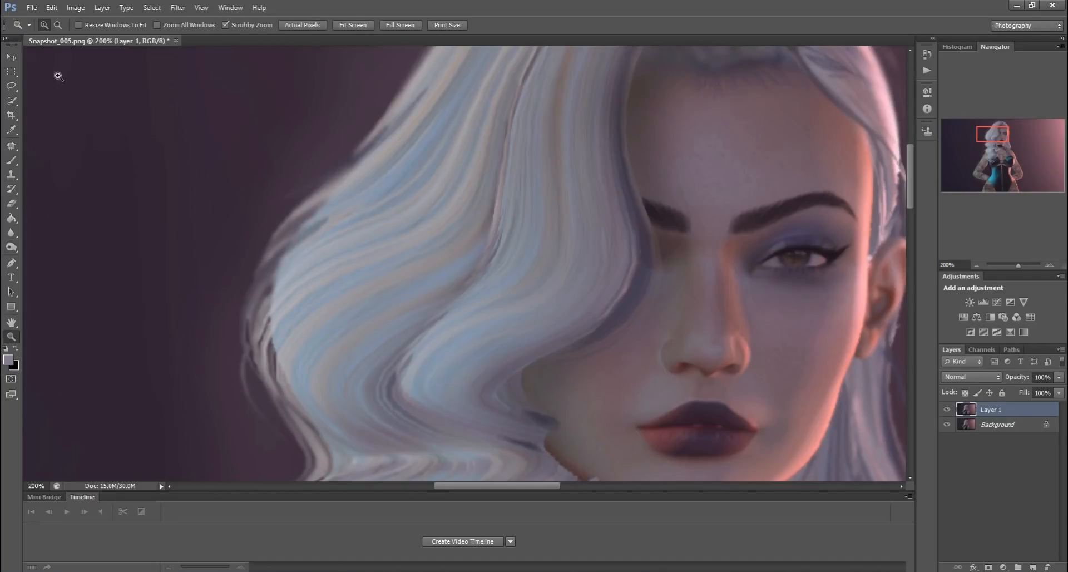
click(320, 341)
click(320, 340)
click(320, 340)
click(56, 25)
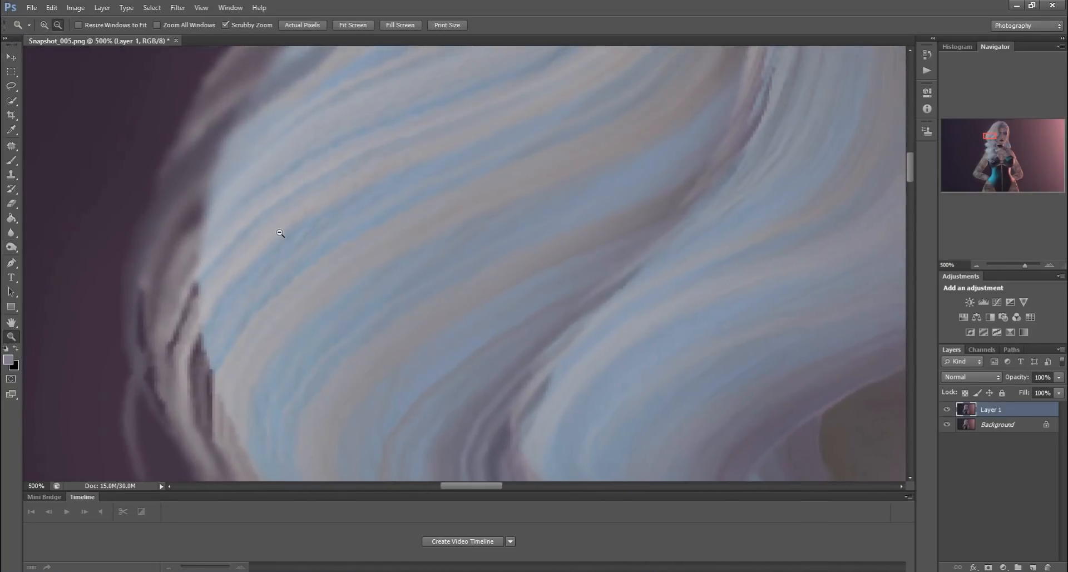
click(280, 233)
click(280, 233)
click(280, 233)
click(280, 233)
click(280, 233)
click(280, 233)
click(280, 233)
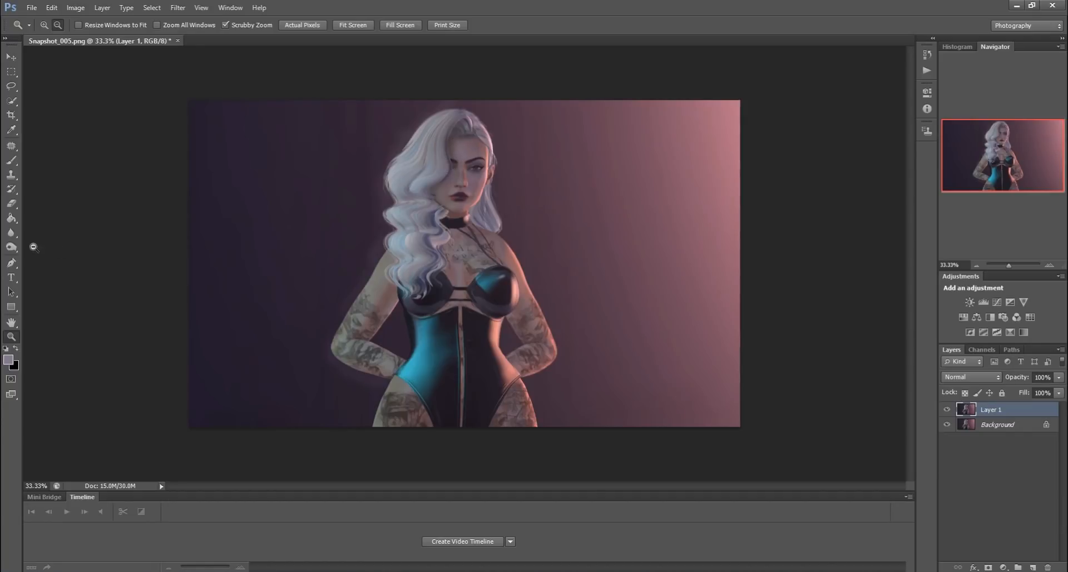
Deepen the shading on the tattooed arm, corset and thighs with a larger Burn brush, Midtones at 17% exposure
click(11, 247)
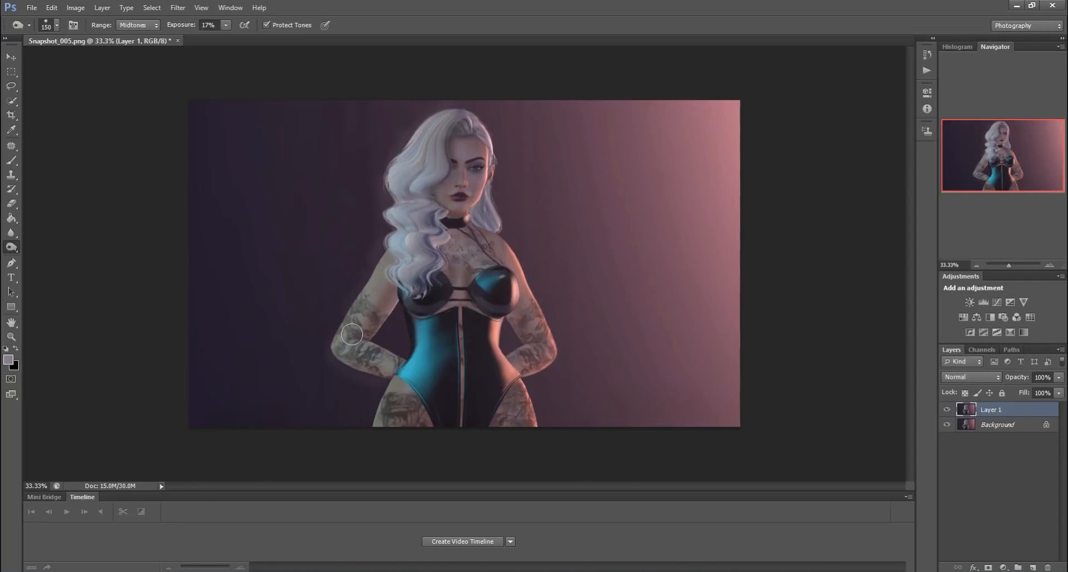
key(bracketright)
key(bracketright)
key(bracketright)
key(bracketright)
key(bracketright)
key(bracketright)
mouse_move(373, 313)
mouse_down()
mouse_move(362, 344)
mouse_move(396, 366)
mouse_move(370, 356)
mouse_move(404, 372)
mouse_move(399, 399)
mouse_move(419, 439)
mouse_move(417, 425)
mouse_move(434, 425)
mouse_move(470, 381)
mouse_move(466, 400)
mouse_move(464, 331)
mouse_move(467, 392)
mouse_up()
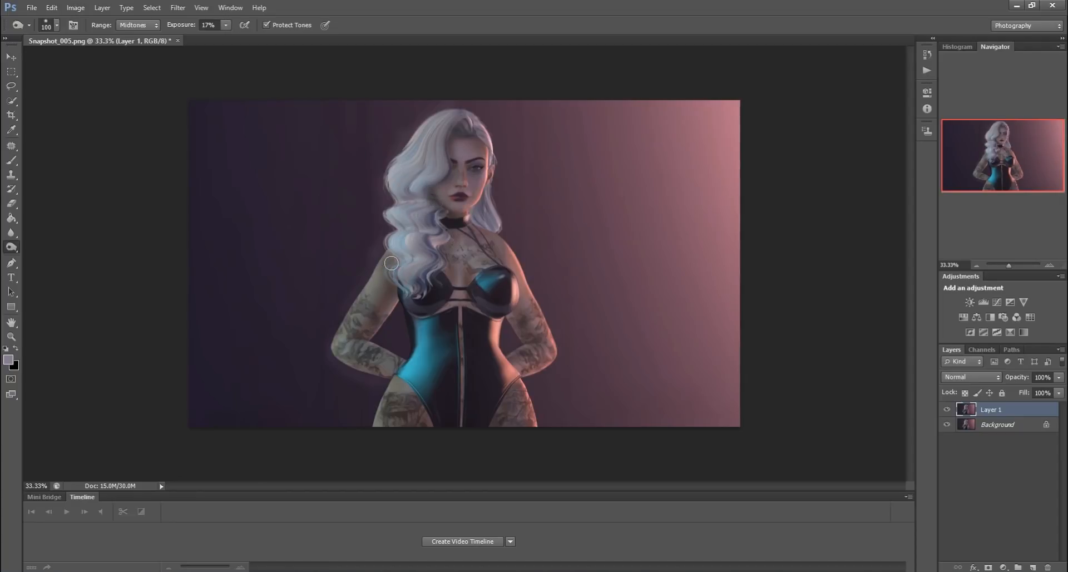
key(bracketright)
key(bracketright)
key(bracketright)
key(bracketright)
key(bracketright)
key(bracketright)
key(bracketright)
key(bracketright)
key(bracketright)
key(bracketright)
key(bracketright)
key(bracketleft)
key(bracketleft)
key(bracketleft)
key(bracketleft)
key(bracketleft)
key(bracketleft)
key(bracketleft)
key(bracketleft)
key(bracketleft)
key(bracketleft)
key(bracketleft)
key(bracketleft)
key(bracketleft)
key(bracketleft)
key(bracketleft)
key(bracketleft)
Darken the shadowed side of the face beside the nose and beneath the hair with the Burn tool, size 40 in the Midtones range
click(10, 335)
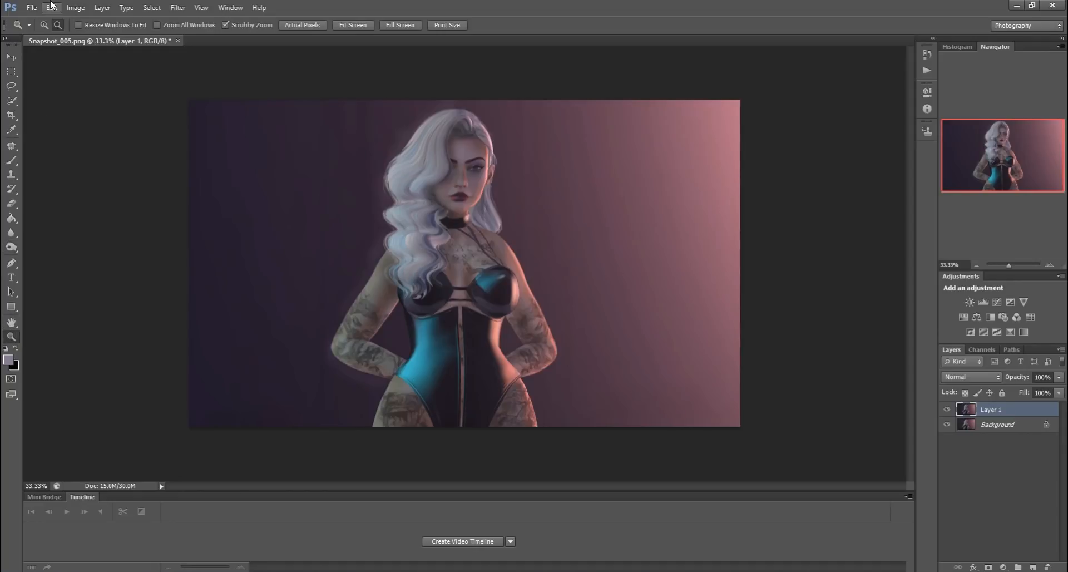
click(487, 164)
click(488, 163)
click(488, 164)
click(488, 164)
click(488, 164)
click(58, 25)
click(105, 142)
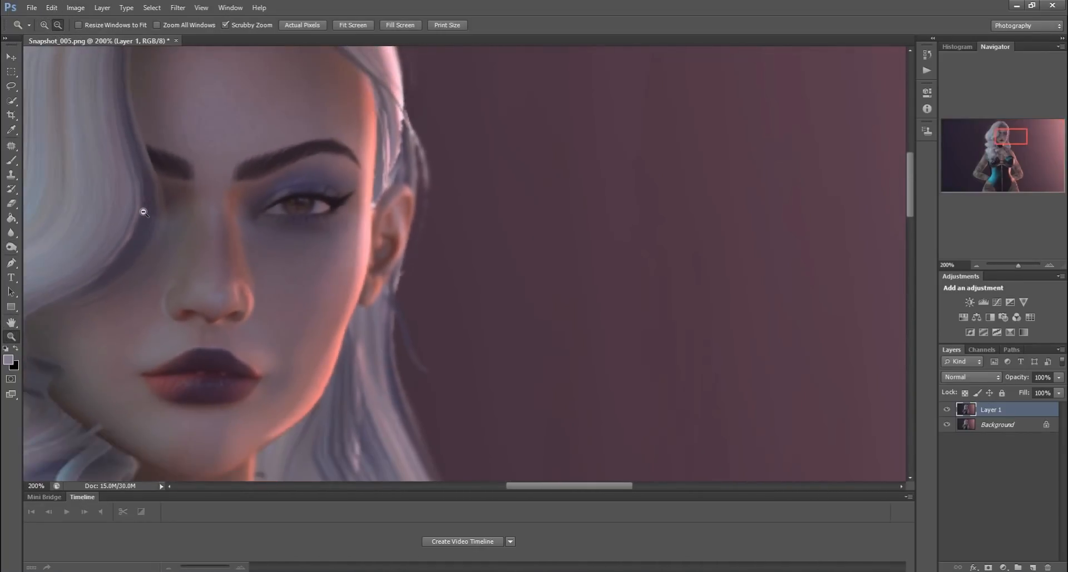
click(17, 247)
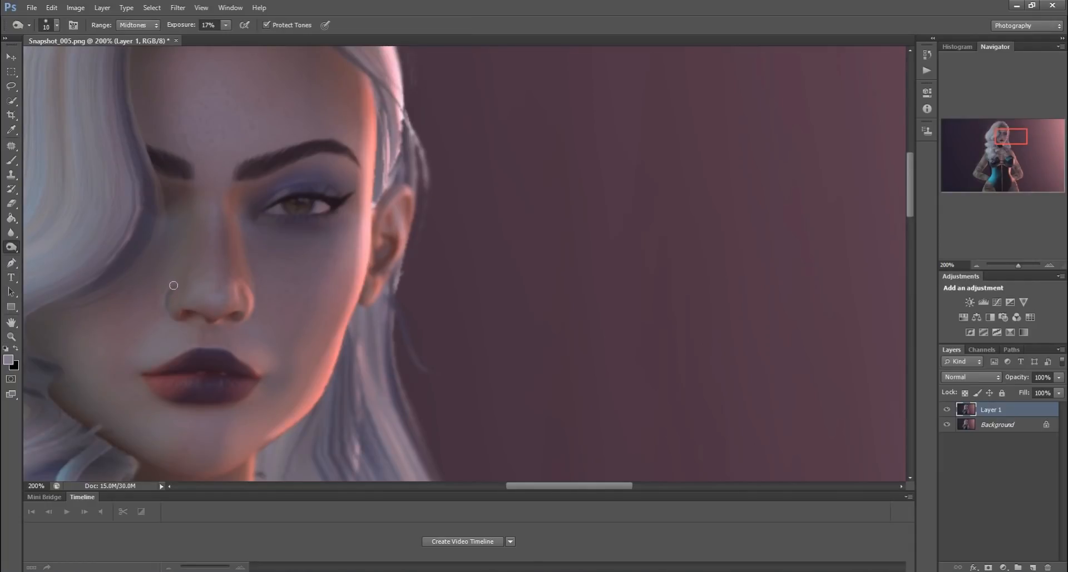
click(141, 28)
key(bracketright)
key(bracketright)
key(bracketright)
click(133, 25)
click(134, 45)
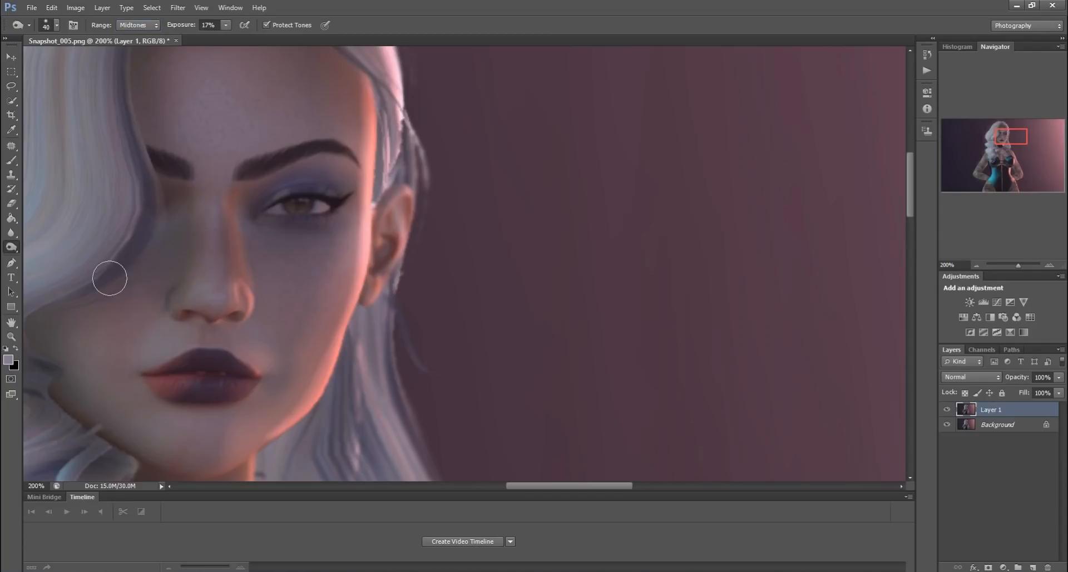
scroll(110, 278, down, 2)
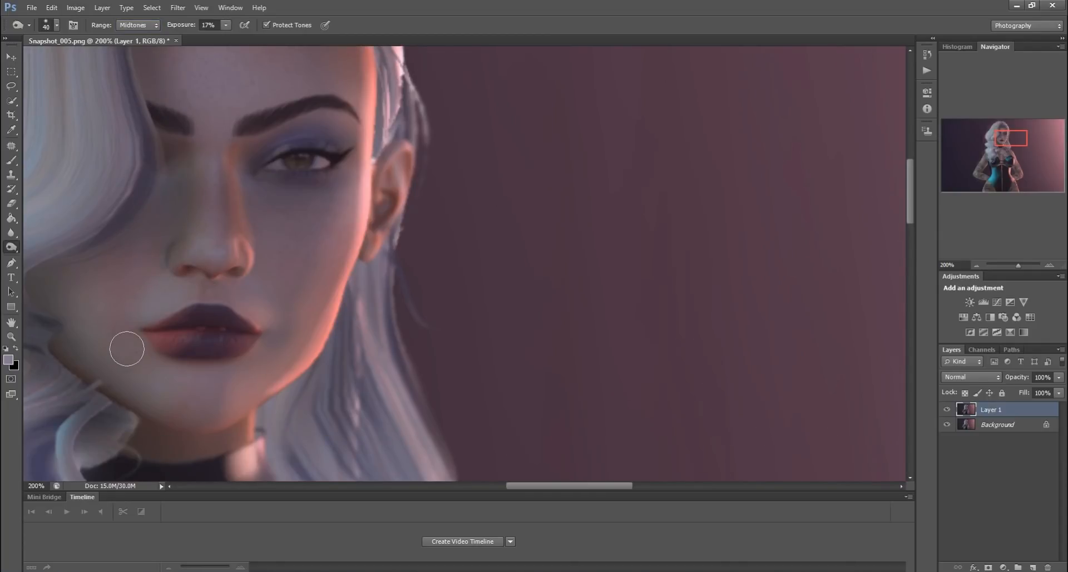
key(bracketleft)
key(bracketleft)
Brighten the nose with the Dodge tool at size 35, Shadows range at 14% exposure
right_click(11, 246)
click(39, 249)
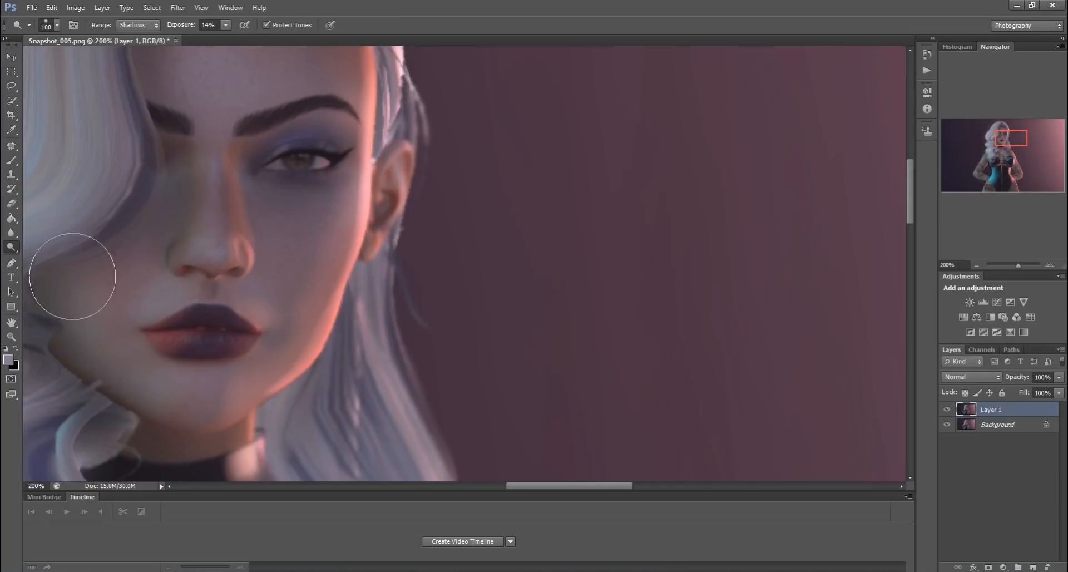
key(bracketleft)
key(bracketleft)
key(bracketleft)
key(bracketleft)
key(bracketleft)
key(bracketleft)
key(bracketleft)
key(bracketleft)
key(bracketleft)
key(bracketright)
key(bracketright)
key(bracketright)
key(bracketright)
key(bracketright)
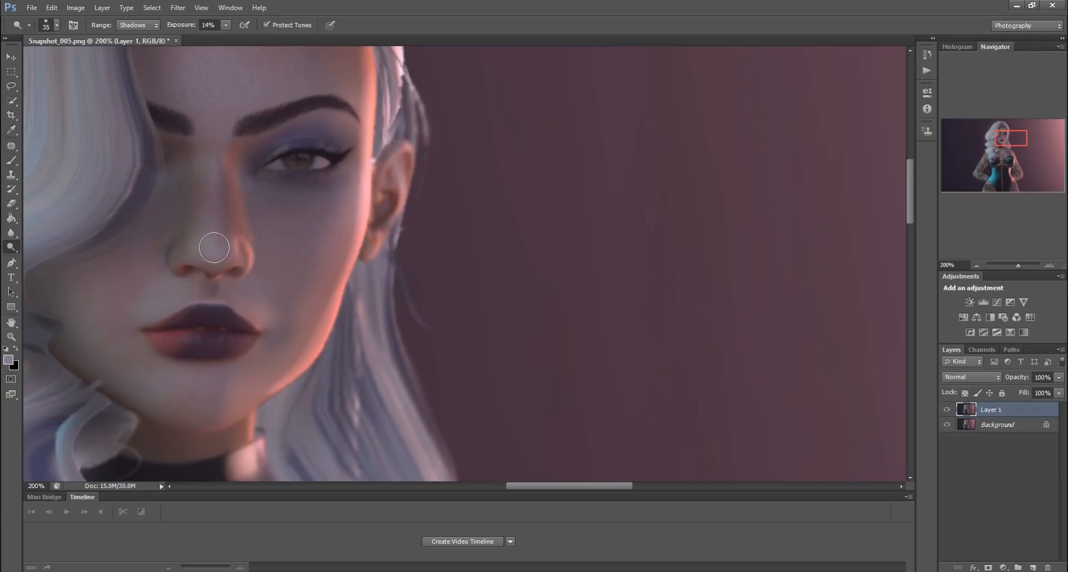
Lighten the center of the forehead with the Dodge brush enlarged to size 100
scroll(212, 245, up, 5)
key(bracketright)
key(bracketright)
key(bracketright)
key(bracketright)
key(bracketright)
key(bracketright)
key(bracketright)
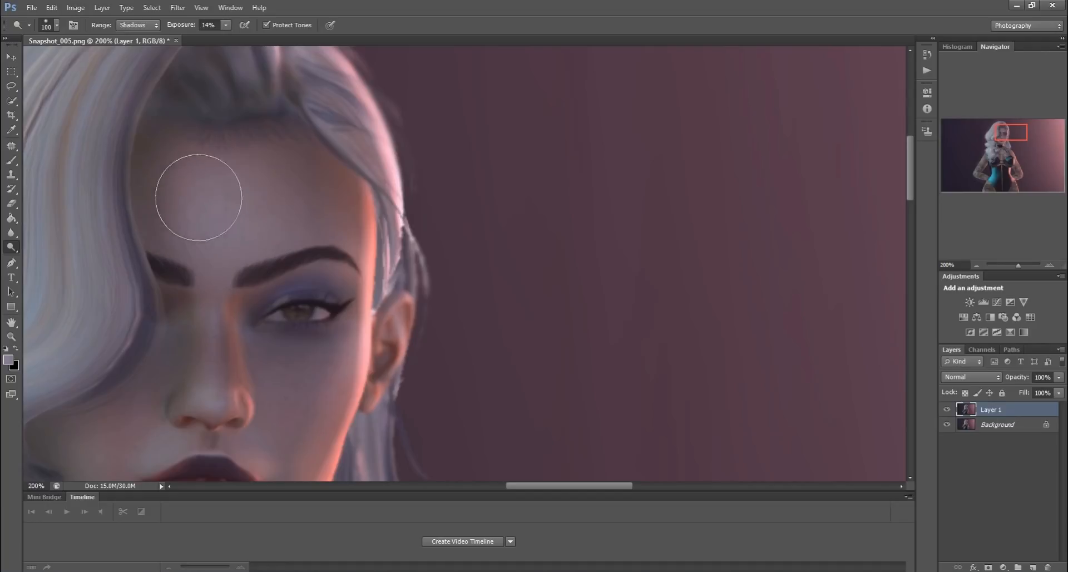
Reduce the Dodge brush to size 70 for the lower part of the face
scroll(209, 196, down, 3)
key(bracketleft)
key(bracketleft)
key(bracketleft)
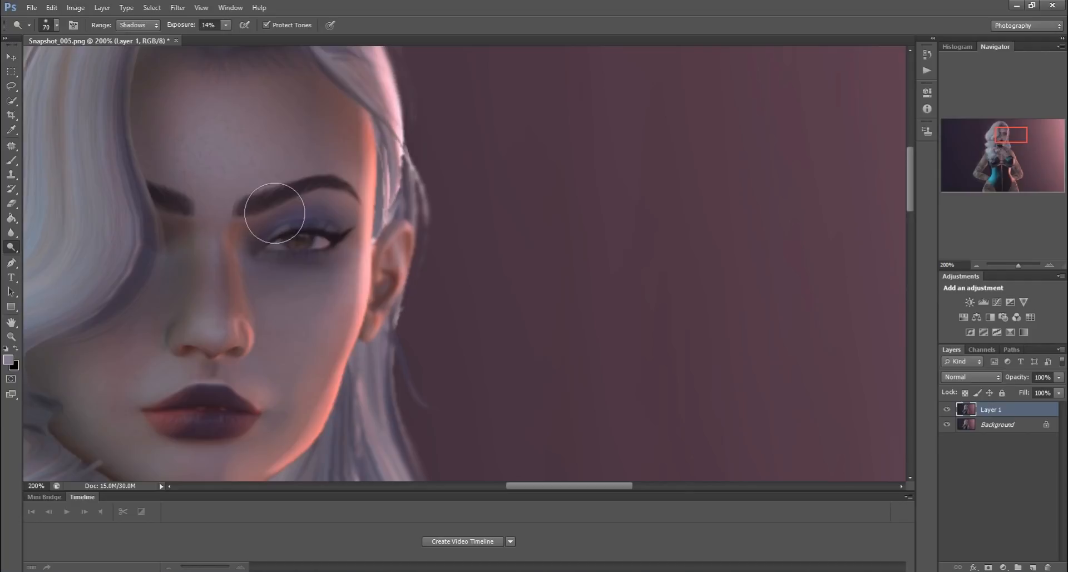
mouse_move(996, 139)
mouse_down()
mouse_move(989, 161)
mouse_move(988, 141)
mouse_up()
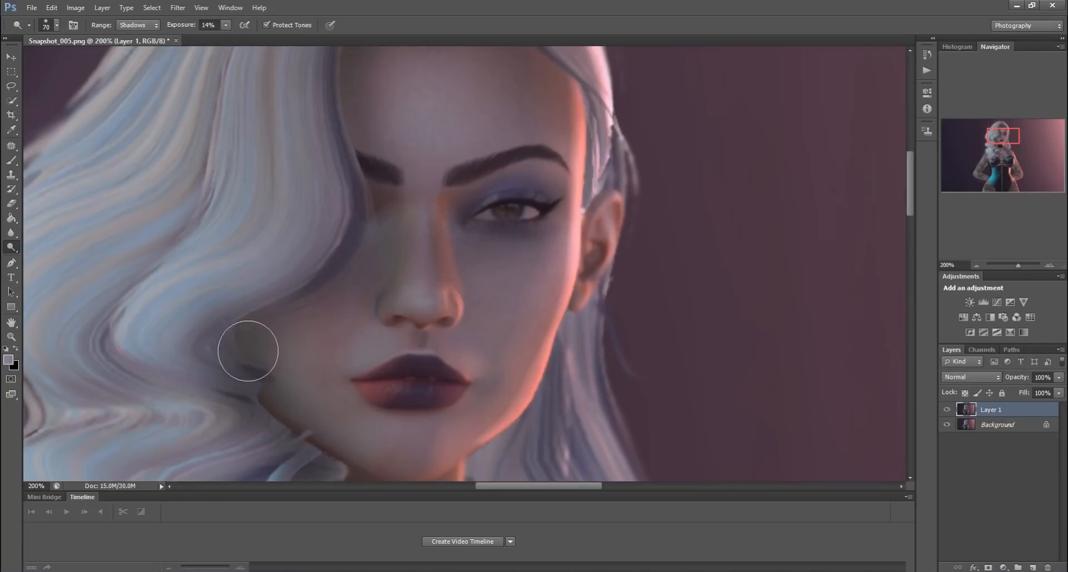
Patch the skin beside the corner of the mouth with nearby cheek skin and switch to the Burn tool at size 10, Midtones range
click(10, 146)
mouse_move(465, 365)
mouse_down()
mouse_move(481, 390)
mouse_move(490, 368)
mouse_move(470, 350)
mouse_move(504, 354)
mouse_move(477, 384)
mouse_move(480, 399)
mouse_move(513, 359)
mouse_move(506, 394)
mouse_move(506, 354)
mouse_move(517, 351)
mouse_up()
key(ctrl+d)
key(ctrl+d)
key(ctrl+d)
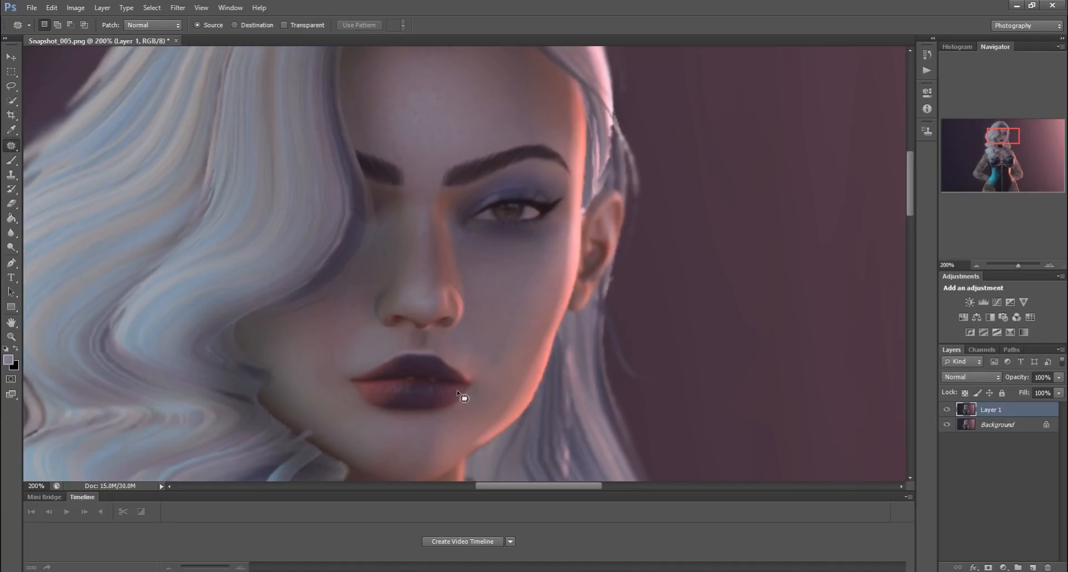
drag(462, 366, 512, 374)
key(ctrl+d)
click(11, 246)
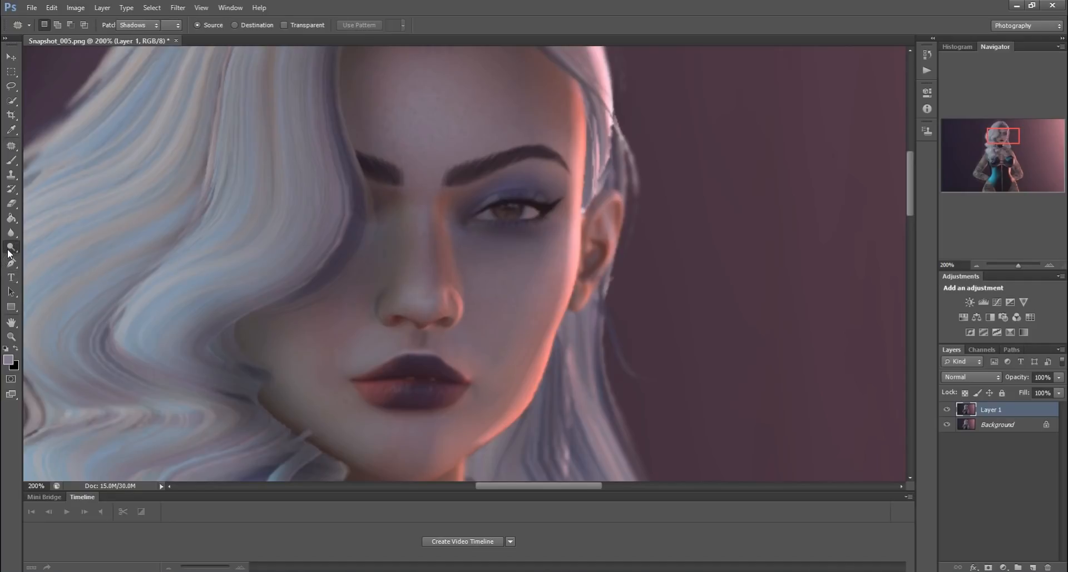
click(47, 258)
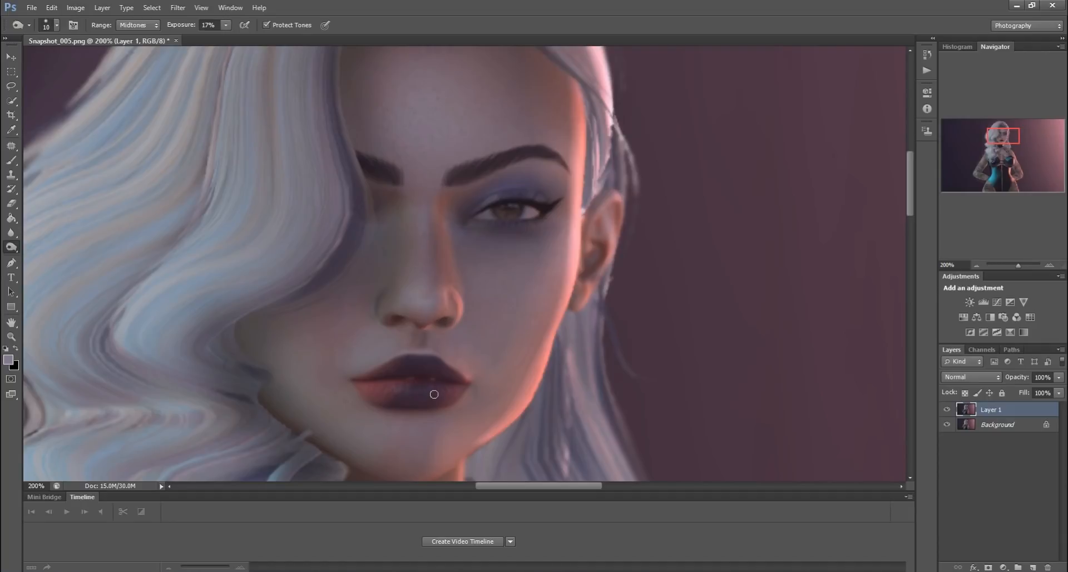
Set the Brush tool to Multiply mode at 11% opacity and duplicate Layer 1
click(12, 161)
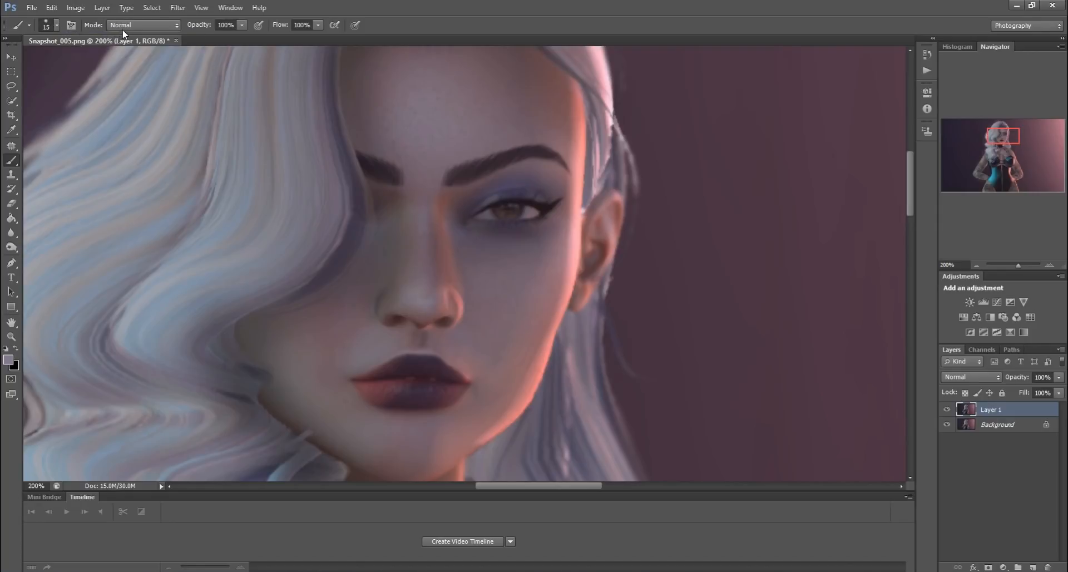
click(242, 25)
drag(189, 36, 192, 36)
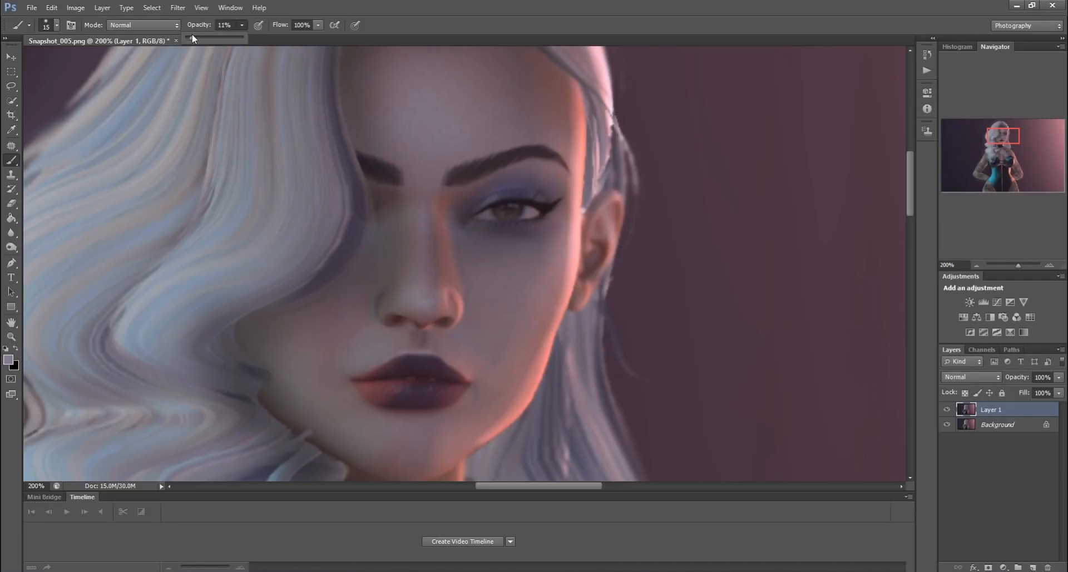
click(163, 24)
click(118, 104)
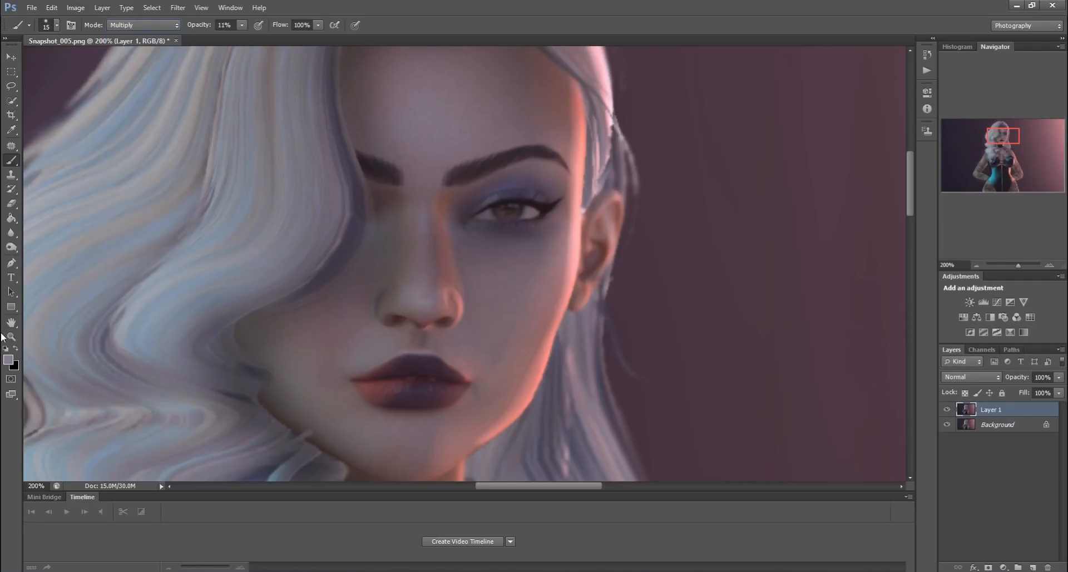
key(ctrl+j)
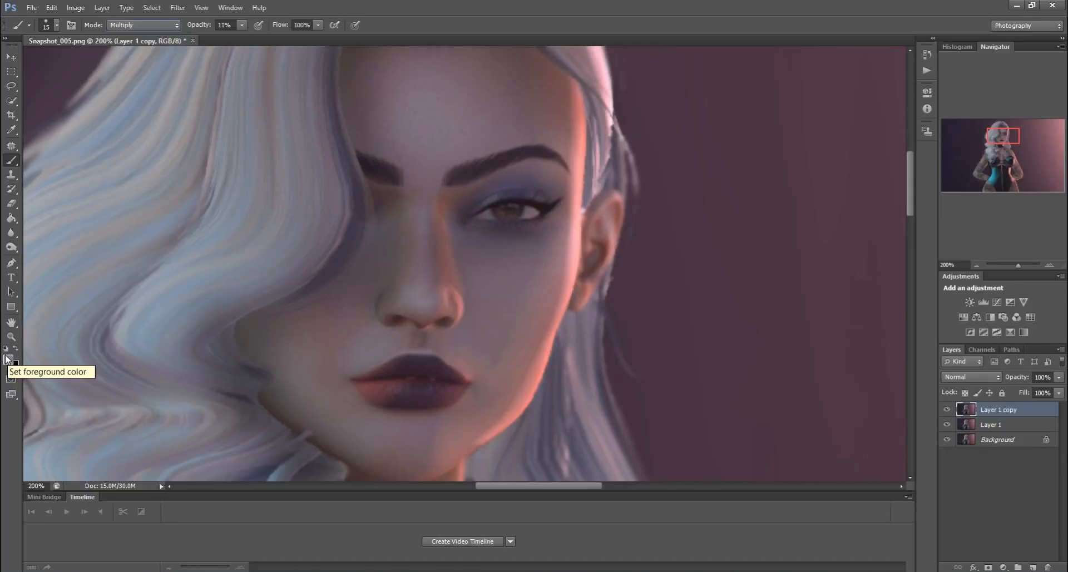
Set the foreground color to salmon pink fe787b and keep the brush in Multiply mode
click(8, 360)
drag(433, 158, 433, 118)
click(367, 158)
drag(367, 158, 352, 118)
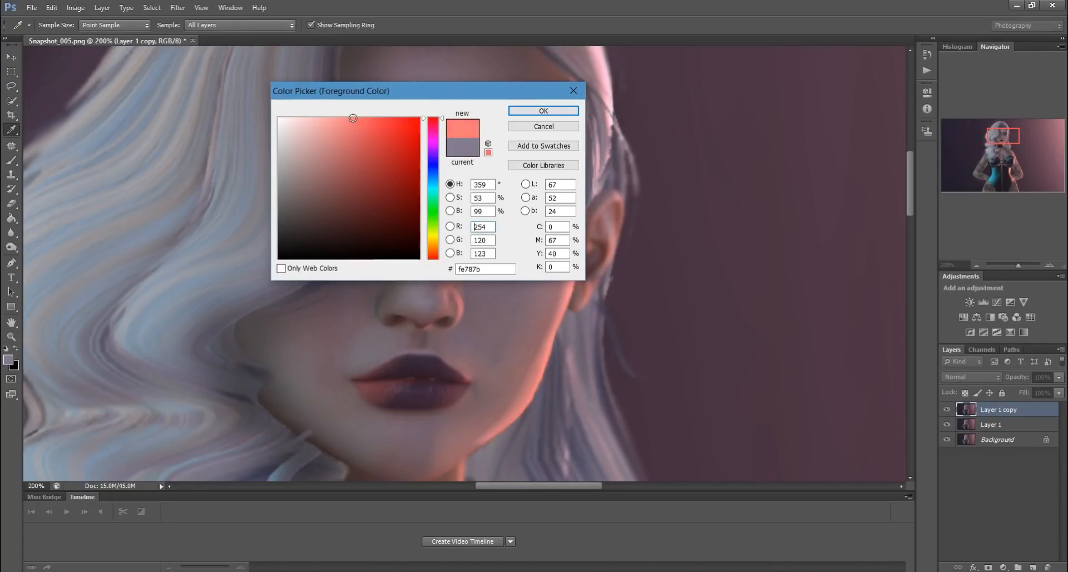
click(523, 110)
key(b)
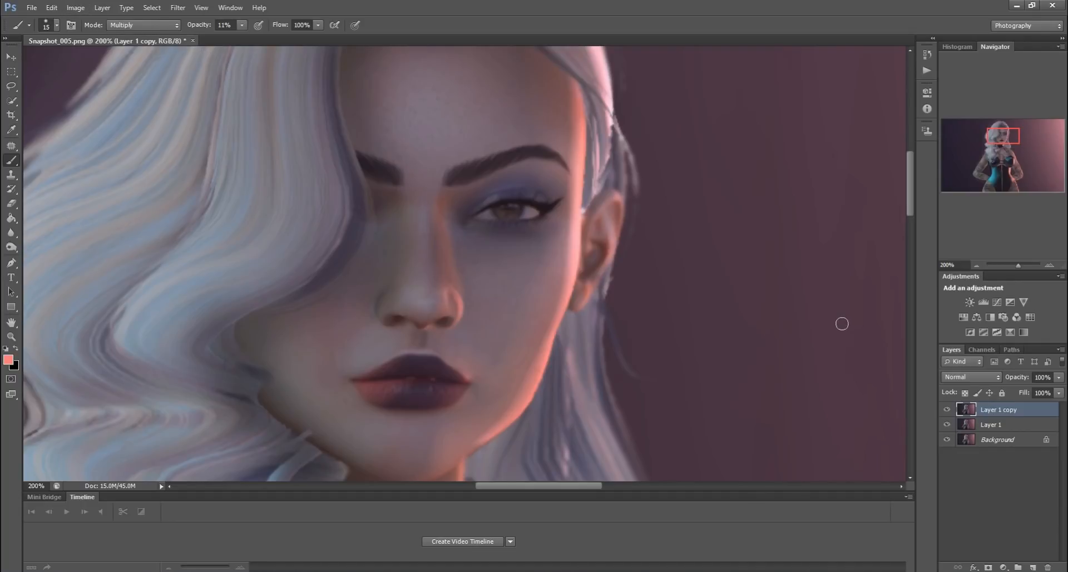
click(136, 24)
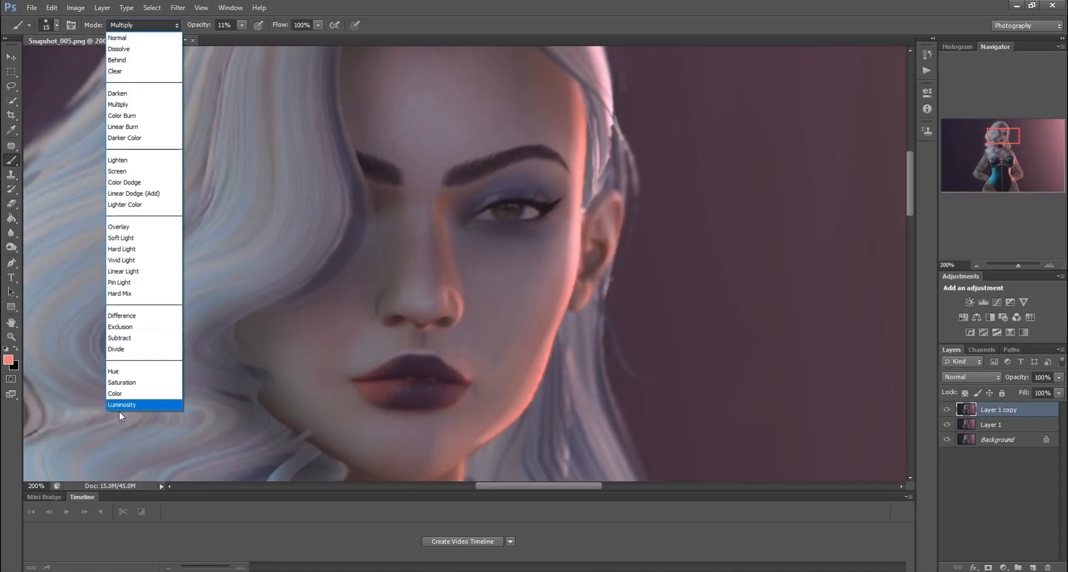
click(388, 6)
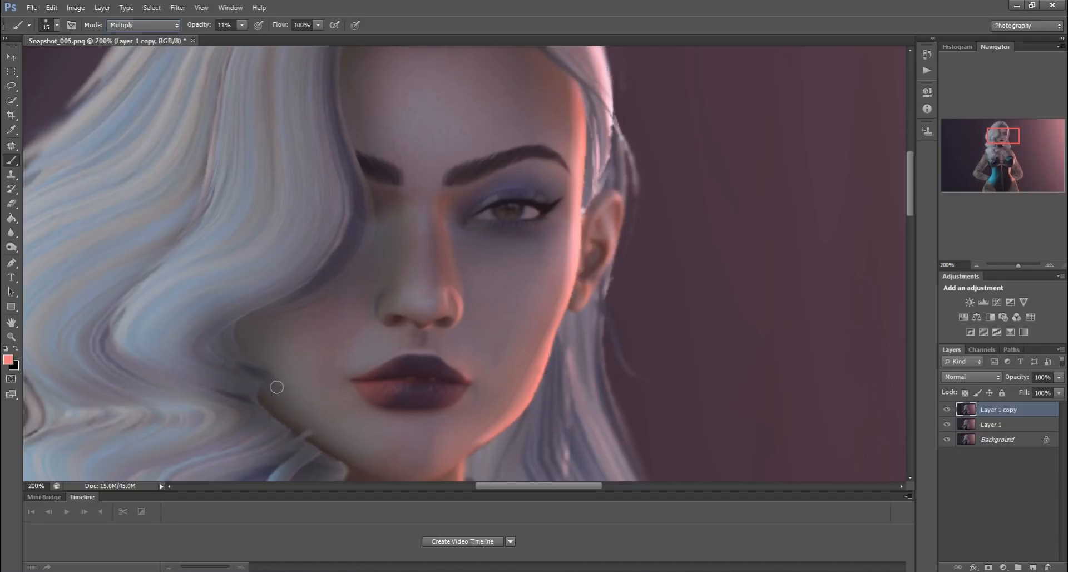
Lighten the lips with the Dodge tool at size 25 in the Midtones range, 14% exposure
drag(11, 247, 50, 247)
key(p)
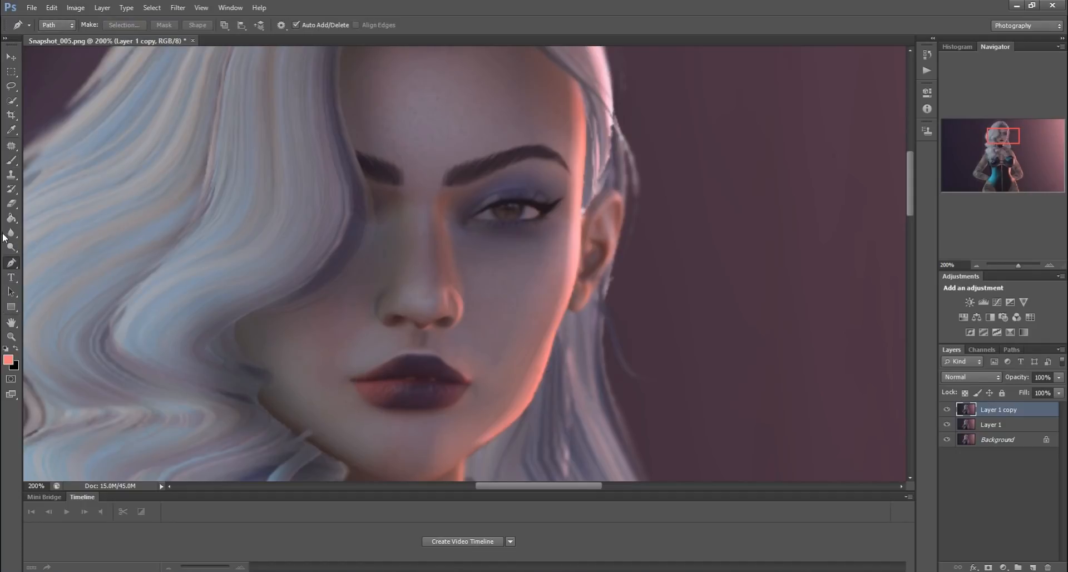
click(11, 247)
key(bracketleft)
key(bracketright)
mouse_move(378, 389)
mouse_down()
mouse_move(449, 395)
mouse_move(381, 387)
mouse_move(393, 391)
mouse_move(394, 374)
mouse_move(446, 378)
mouse_move(424, 368)
mouse_move(386, 375)
mouse_move(411, 359)
mouse_move(445, 380)
mouse_up()
click(124, 27)
click(131, 51)
mouse_move(383, 395)
mouse_down()
mouse_move(438, 394)
mouse_move(378, 383)
mouse_move(400, 369)
mouse_move(447, 379)
mouse_move(413, 367)
mouse_move(385, 375)
mouse_move(410, 361)
mouse_move(433, 364)
mouse_move(448, 393)
mouse_move(420, 381)
mouse_up()
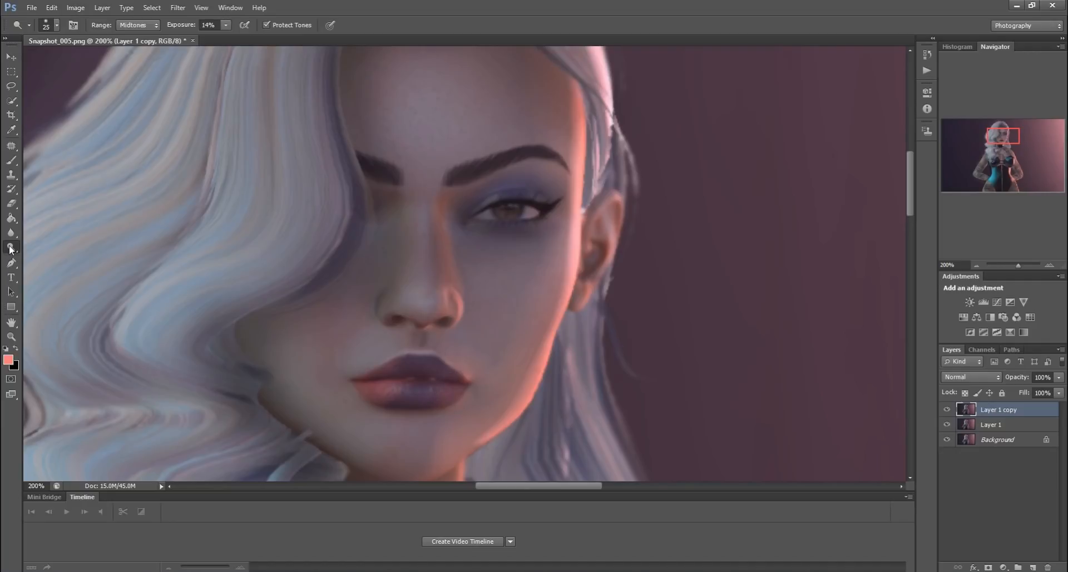
Tint the lips red with the Brush tool at size 25 in Multiply mode, raising the opacity to 26%
click(11, 160)
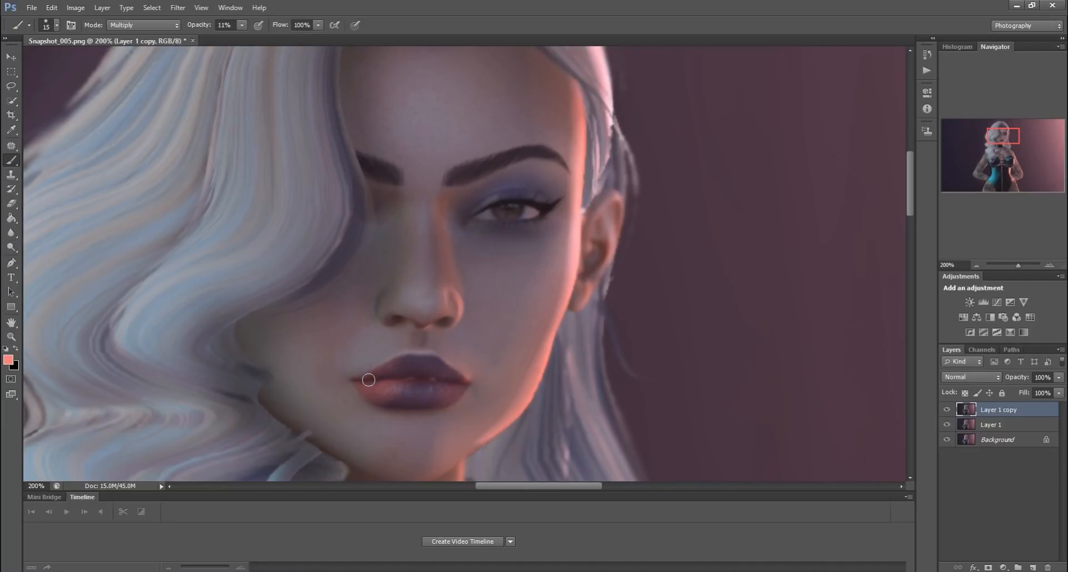
key(bracketright)
key(bracketright)
key(bracketleft)
mouse_move(377, 389)
mouse_down()
mouse_move(453, 391)
mouse_move(396, 389)
mouse_up()
click(242, 25)
mouse_move(370, 382)
mouse_down()
mouse_move(432, 402)
mouse_move(383, 393)
mouse_move(436, 387)
mouse_move(381, 377)
mouse_move(406, 363)
mouse_move(446, 376)
mouse_move(417, 359)
mouse_move(383, 372)
mouse_move(424, 368)
mouse_move(435, 371)
mouse_move(385, 374)
mouse_move(416, 366)
mouse_move(447, 378)
mouse_move(450, 391)
mouse_move(383, 393)
mouse_move(450, 393)
mouse_move(377, 396)
mouse_move(436, 391)
mouse_move(393, 377)
mouse_move(443, 367)
mouse_move(390, 392)
mouse_move(429, 395)
mouse_up()
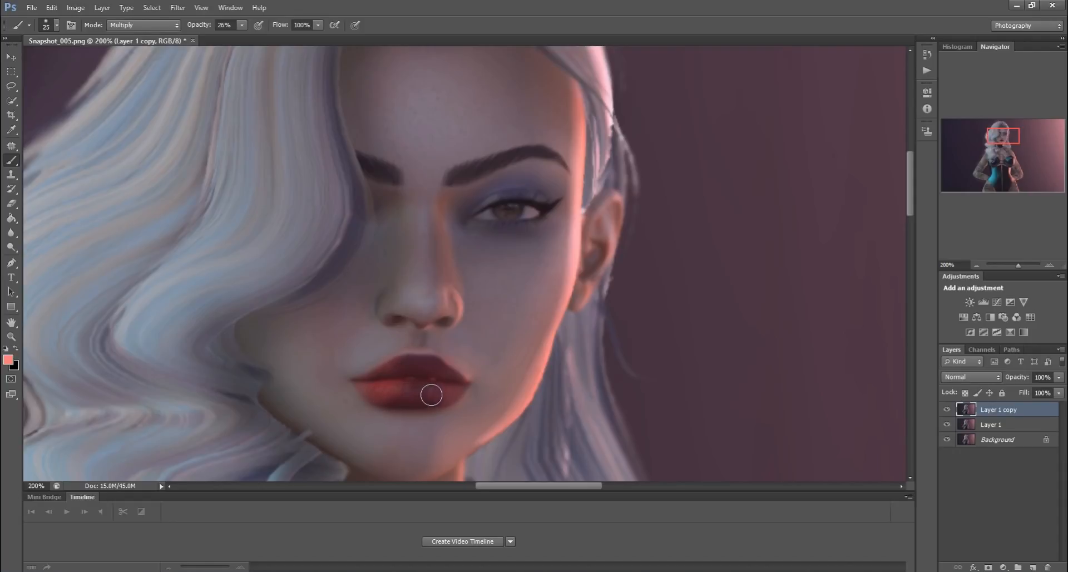
Dodge highlights onto the lips at size 15 in Midtones and compare with the layer copy hidden and shown
drag(11, 247, 23, 251)
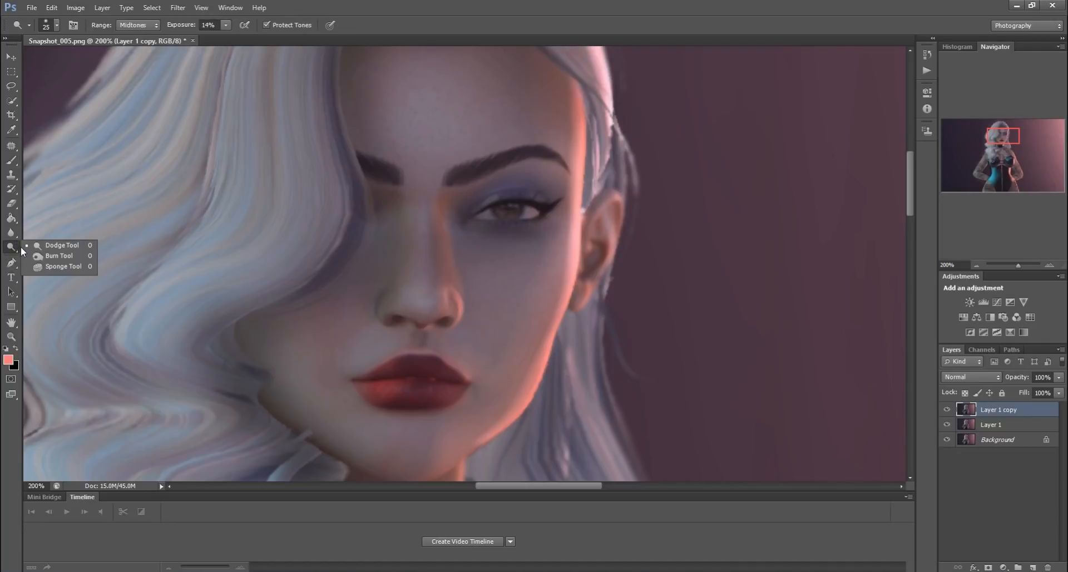
key(bracketleft)
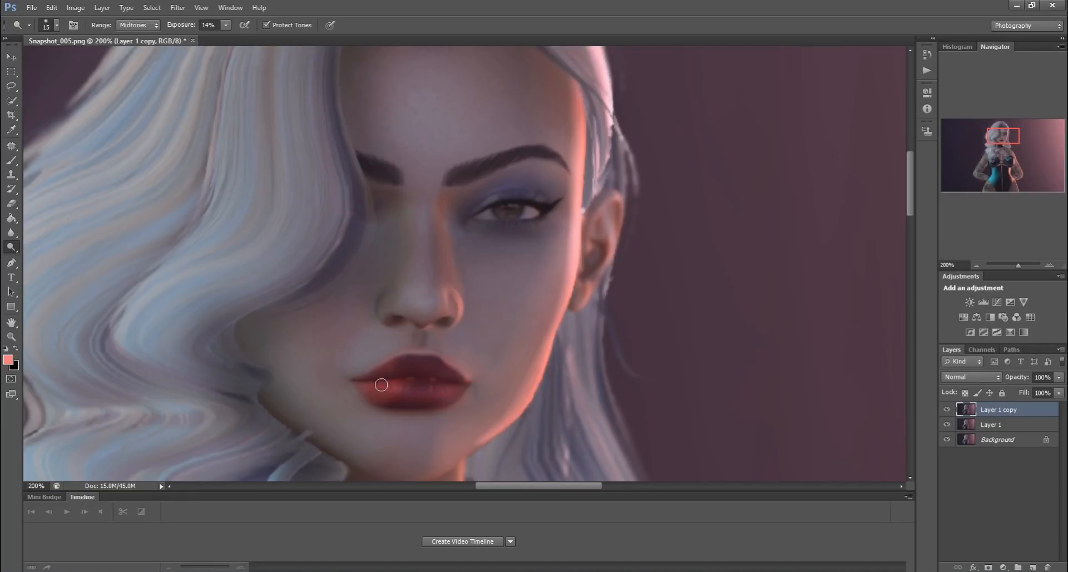
drag(432, 388, 437, 362)
click(945, 410)
click(947, 410)
Erase the red tint spilling over the upper lip's edge with a greatly reduced Eraser brush at 32% opacity
click(11, 262)
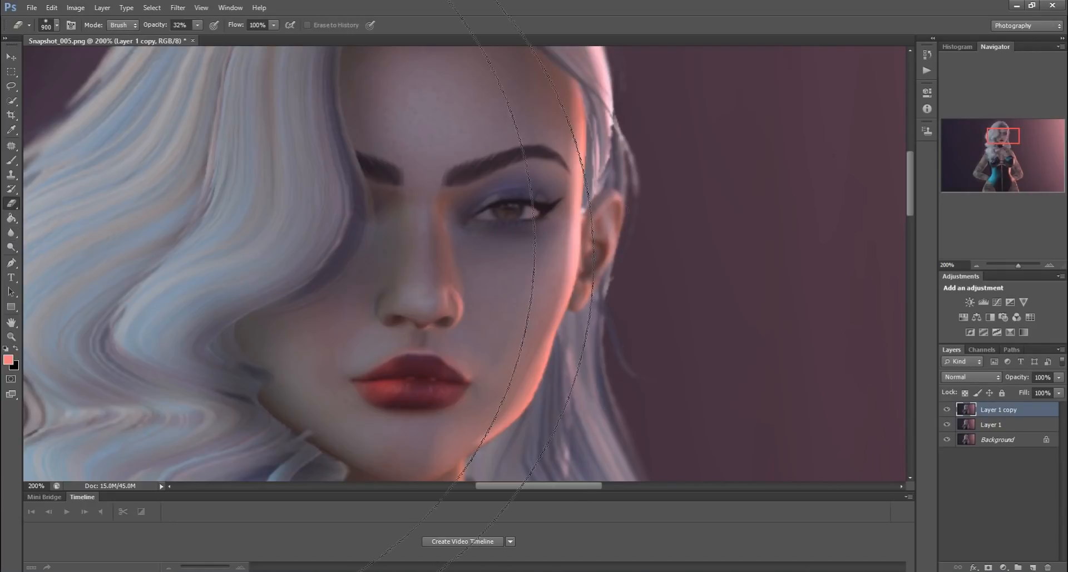
click(11, 203)
key(bracketleft)
key(bracketleft)
key(bracketleft)
key(bracketleft)
key(bracketleft)
key(bracketleft)
key(bracketleft)
key(bracketleft)
key(bracketleft)
key(bracketleft)
key(bracketleft)
key(bracketleft)
key(bracketleft)
key(bracketleft)
key(bracketleft)
key(bracketleft)
key(bracketleft)
key(bracketleft)
key(bracketleft)
key(bracketleft)
drag(365, 359, 377, 361)
Brighten the eye with a small Dodge brush in Midtones and the upper eyelid with the brush enlarged to size 40
click(11, 247)
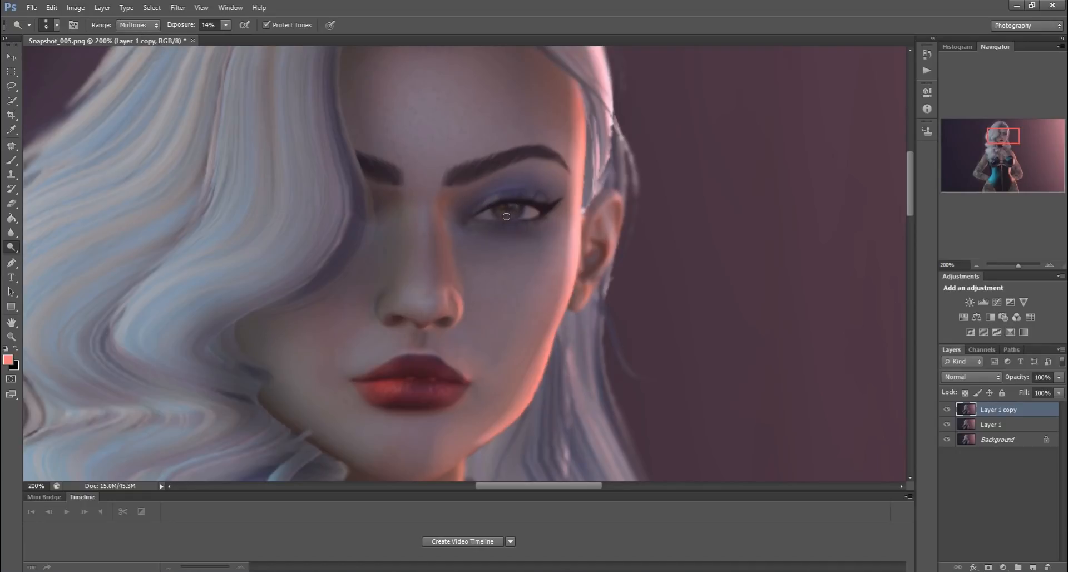
key(bracketright)
key(bracketright)
key(bracketright)
key(bracketright)
key(bracketright)
mouse_move(499, 186)
mouse_down()
mouse_move(519, 173)
mouse_move(557, 180)
mouse_up()
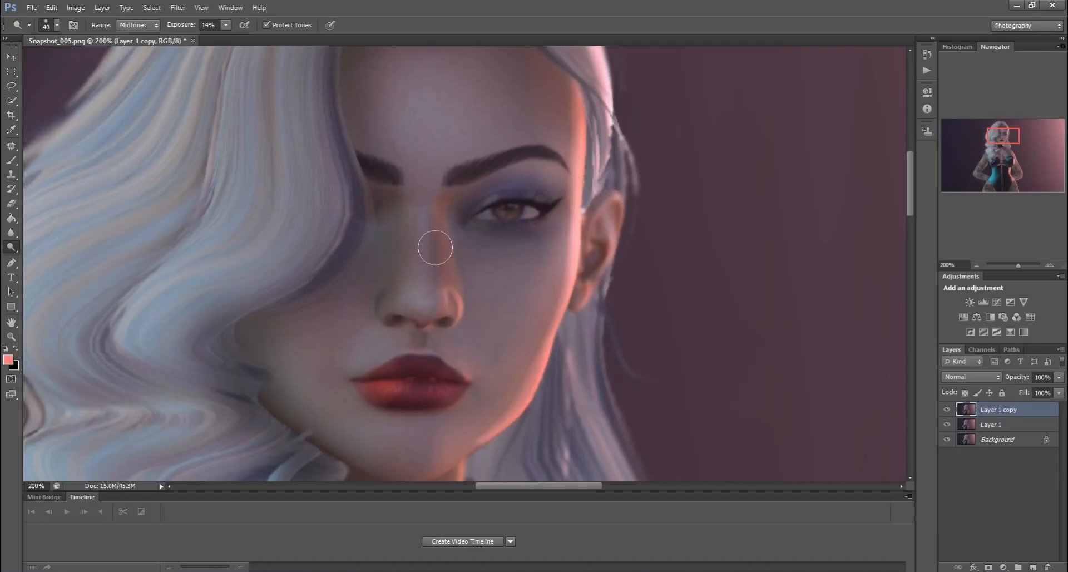
Sharpen the eyebrows and the visible eye with the Sharpen tool at size 50 and 29% strength
click(13, 234)
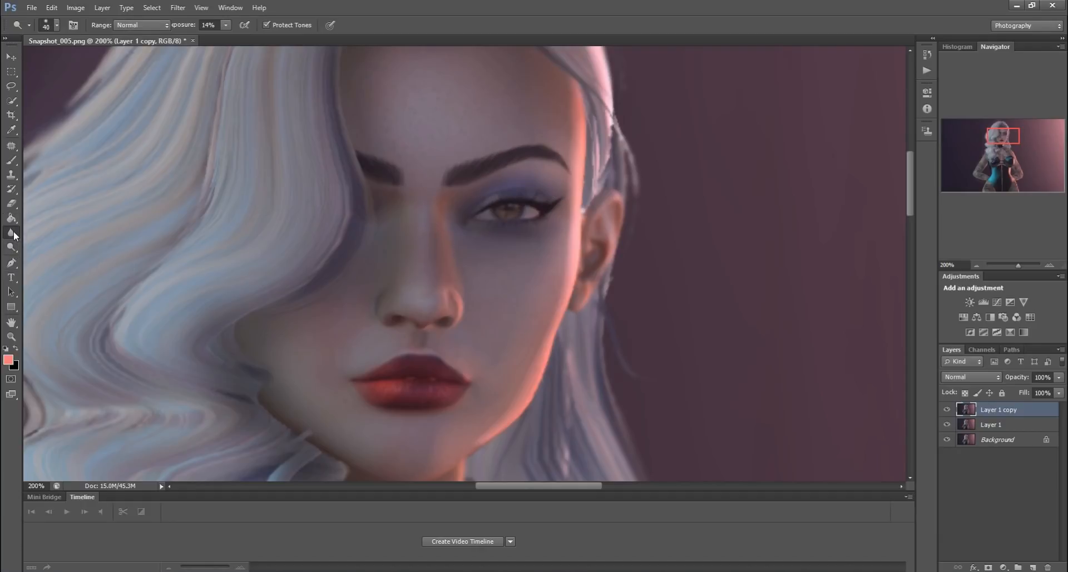
click(40, 245)
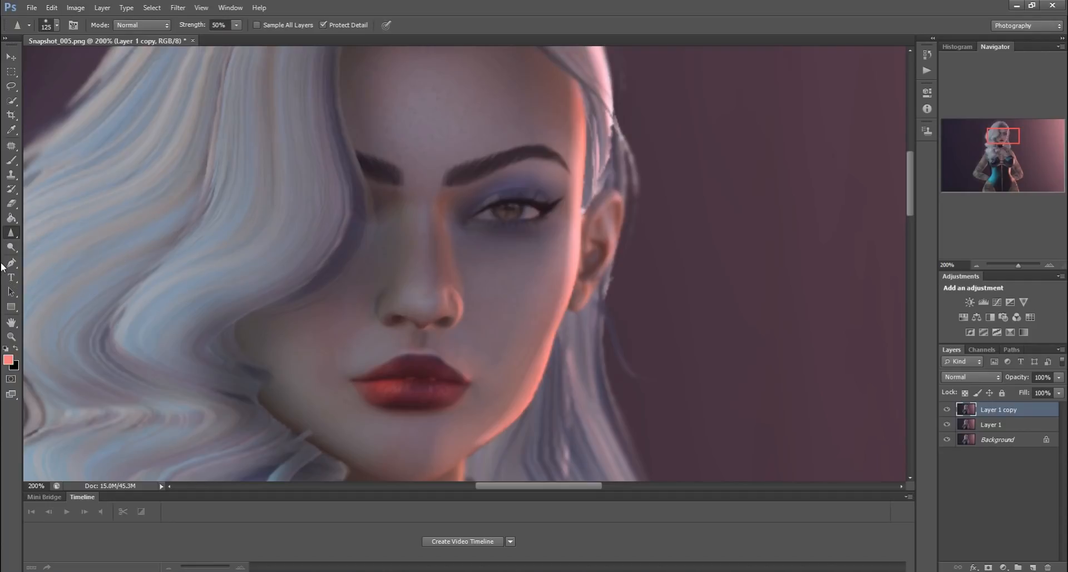
key(bracketleft)
key(bracketleft)
key(bracketleft)
key(bracketleft)
key(bracketleft)
key(bracketleft)
mouse_move(445, 175)
mouse_down()
mouse_move(499, 151)
mouse_move(452, 174)
mouse_move(551, 155)
mouse_move(442, 186)
mouse_move(452, 167)
mouse_move(391, 180)
mouse_move(396, 192)
mouse_move(397, 168)
mouse_up()
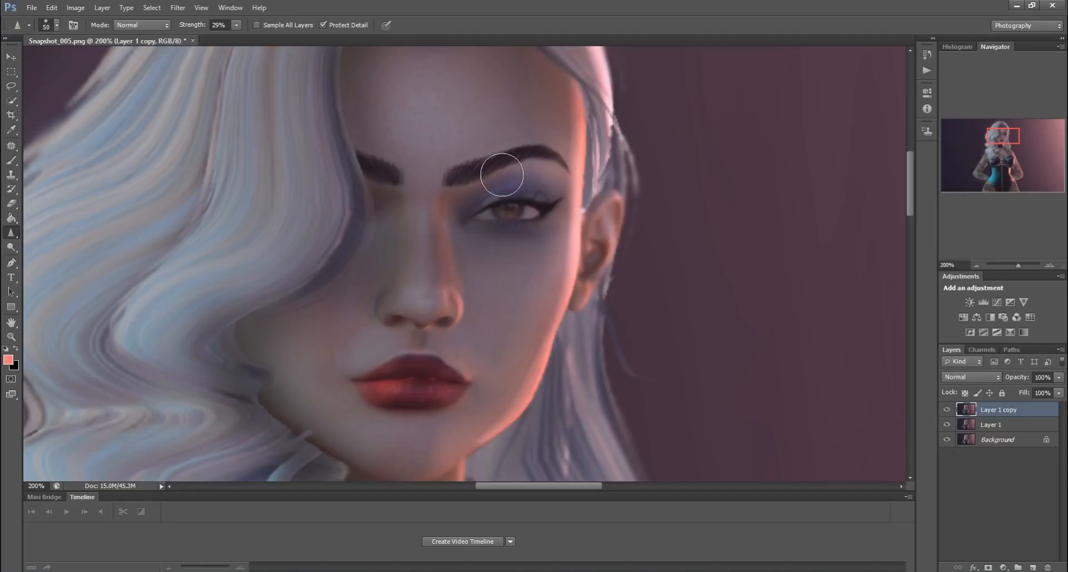
mouse_move(485, 210)
mouse_down()
mouse_move(469, 222)
mouse_move(529, 186)
mouse_move(499, 214)
mouse_up()
Enlarge the Dodge brush to size 200 with the whole portrait in view
click(10, 336)
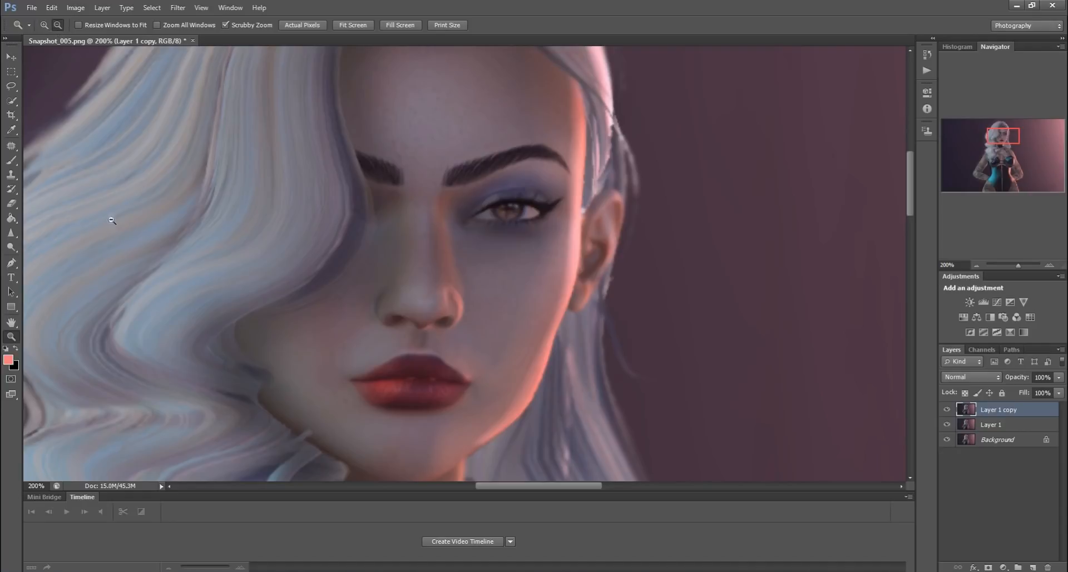
click(129, 286)
click(129, 286)
click(129, 287)
click(129, 286)
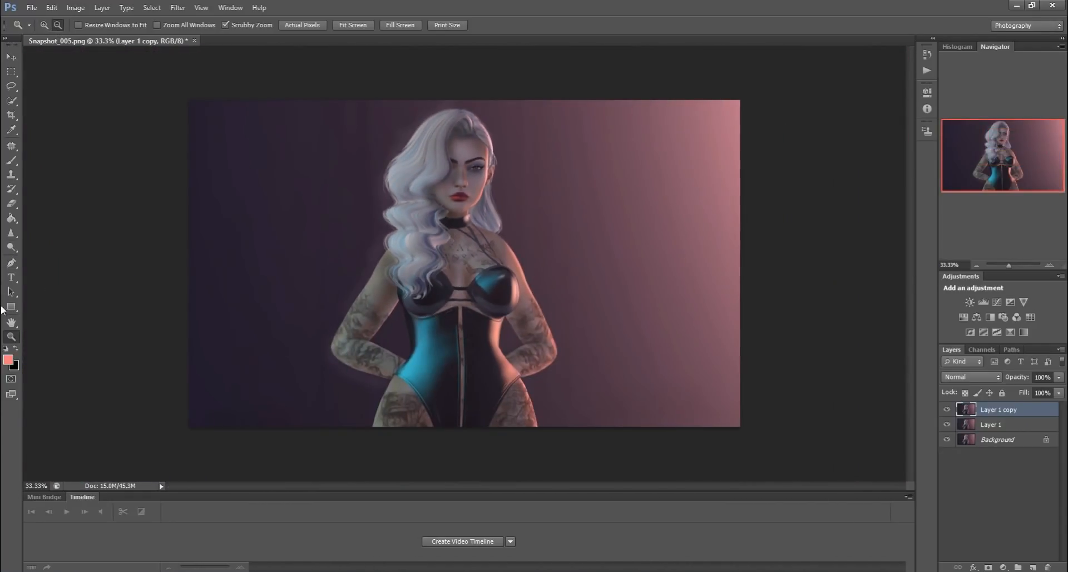
click(12, 247)
key(bracketright)
key(bracketright)
key(bracketright)
key(bracketright)
key(bracketright)
key(bracketright)
key(bracketright)
key(bracketright)
key(bracketright)
key(bracketright)
Brighten the swept-back hair on the backlit side of the head with the Dodge tool at size 40, Midtones
click(8, 326)
click(11, 337)
drag(499, 137, 499, 137)
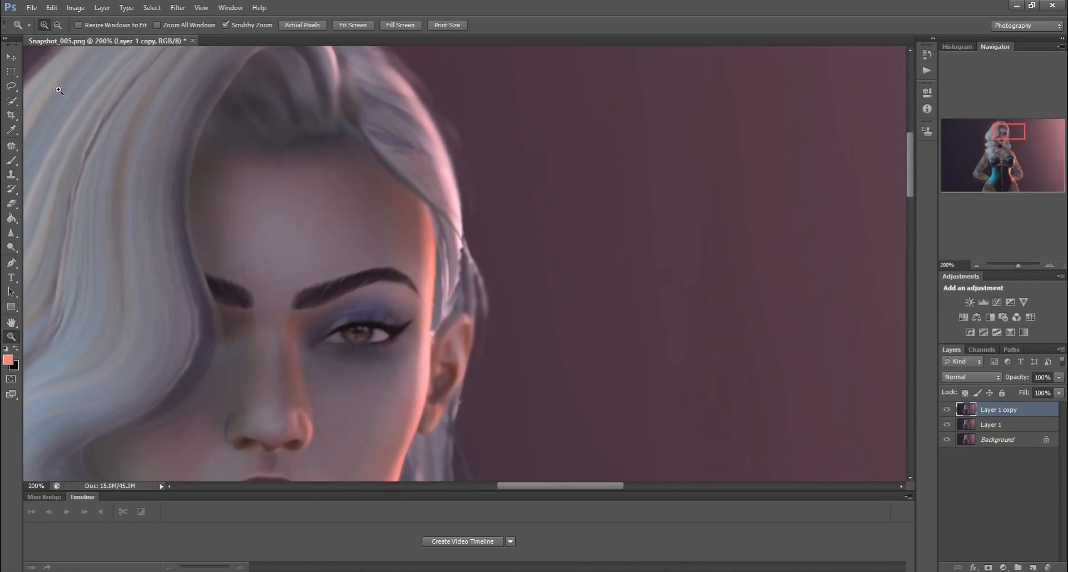
click(11, 247)
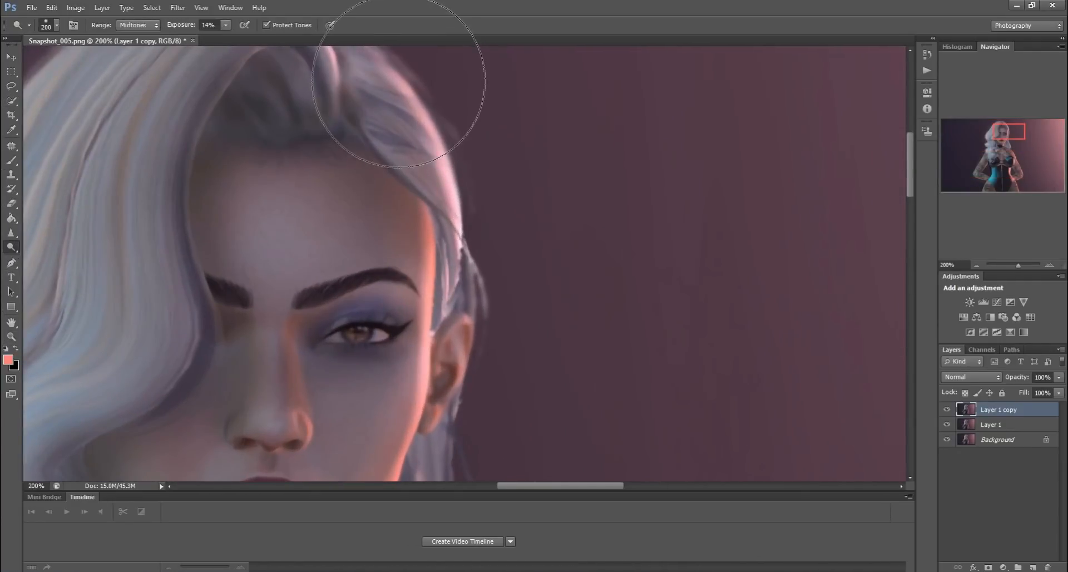
key(bracketleft)
key(bracketleft)
key(bracketleft)
key(bracketleft)
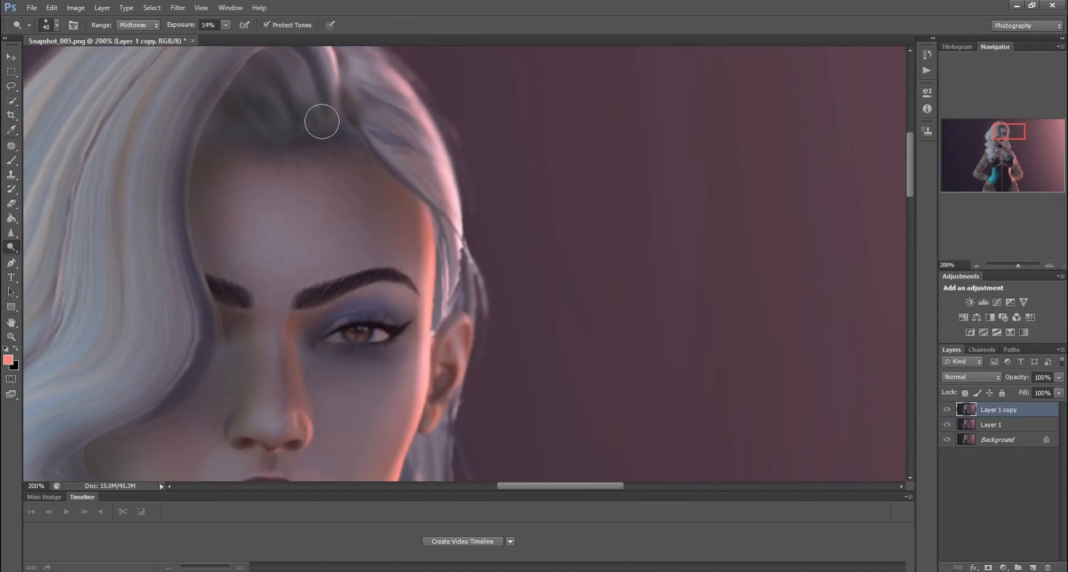
mouse_move(373, 61)
mouse_down()
mouse_move(417, 120)
mouse_move(436, 182)
mouse_up()
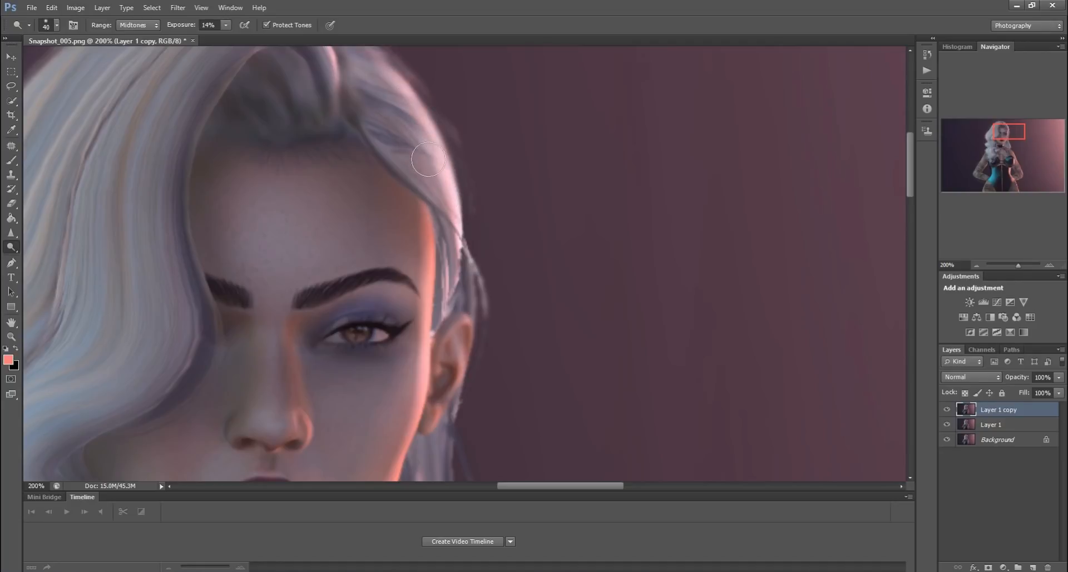
Brighten the backlit hair edge from the temple to the top of the ear with the Dodge brush at size 25
key(bracketleft)
key(bracketleft)
mouse_move(437, 166)
mouse_down()
mouse_move(450, 283)
mouse_move(456, 230)
mouse_move(448, 345)
mouse_move(461, 340)
mouse_up()
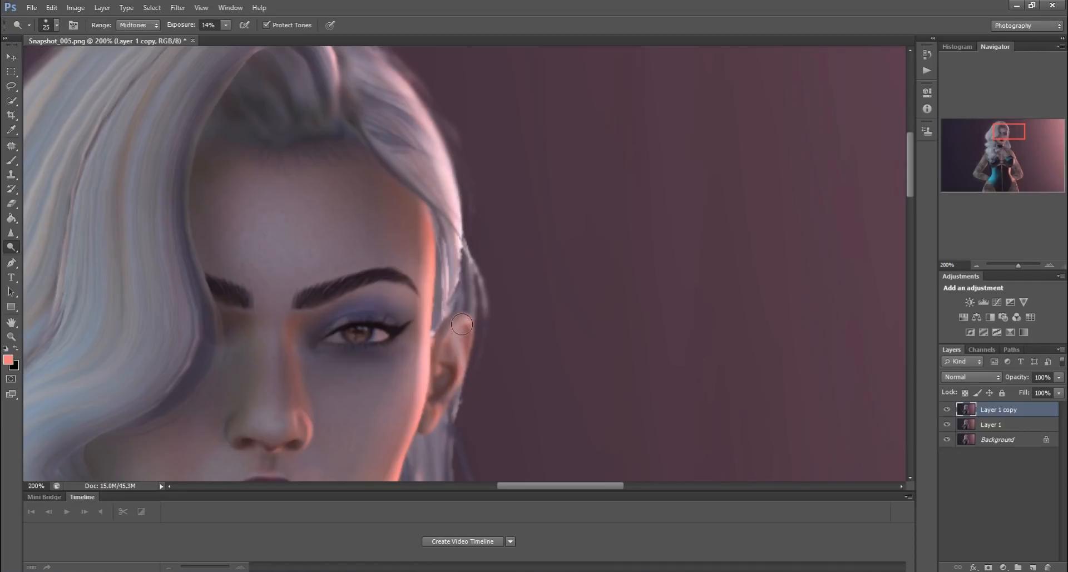
Brighten the backlit hair beside the cheek and the shoulder edge with the Dodge tool at size 25, Midtones
scroll(445, 311, down, 5)
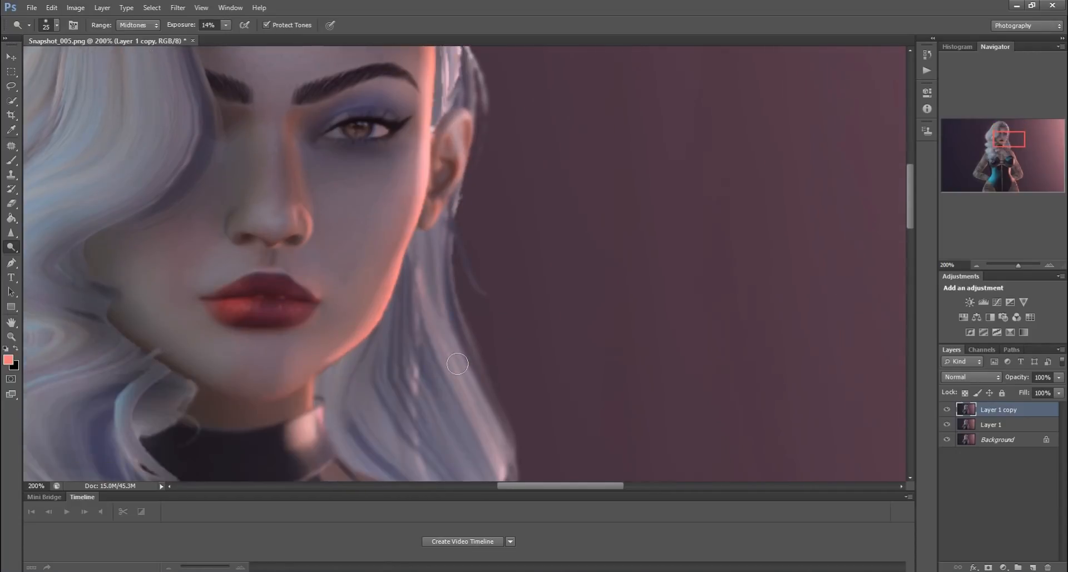
mouse_move(424, 280)
mouse_down()
mouse_move(430, 236)
mouse_move(456, 382)
mouse_move(425, 245)
mouse_move(477, 382)
mouse_move(448, 342)
mouse_move(505, 469)
mouse_move(464, 340)
mouse_move(414, 242)
mouse_move(410, 388)
mouse_up()
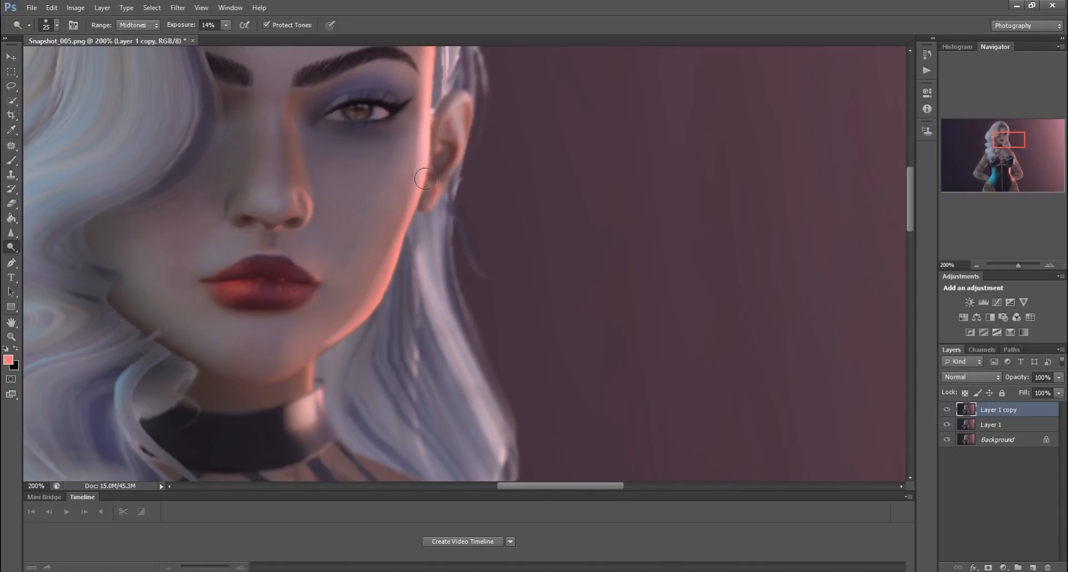
scroll(446, 190, down, 5)
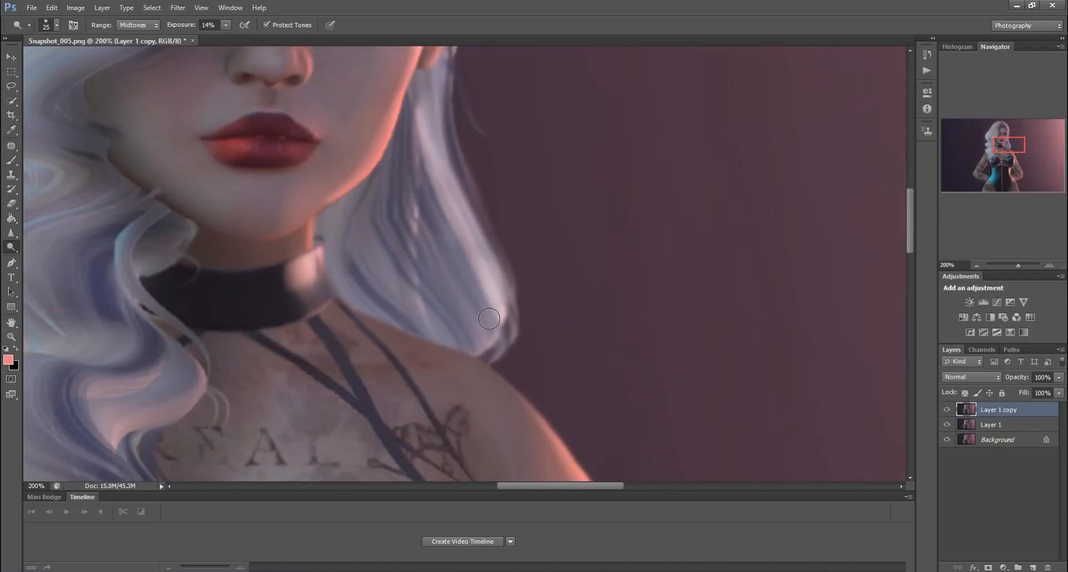
scroll(489, 319, down, 4)
mouse_move(472, 258)
mouse_down()
mouse_move(546, 321)
mouse_move(553, 337)
mouse_move(467, 254)
mouse_move(565, 365)
mouse_move(548, 331)
mouse_up()
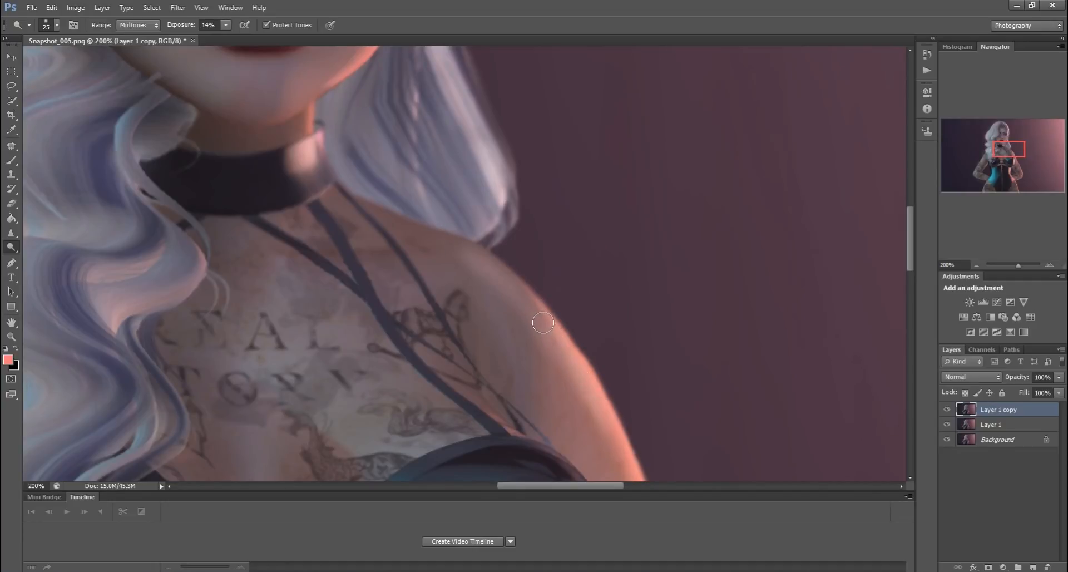
Brighten the backlit outer edge of the tattooed arm down around the elbow with the Dodge brush at size 25
scroll(543, 322, down, 9)
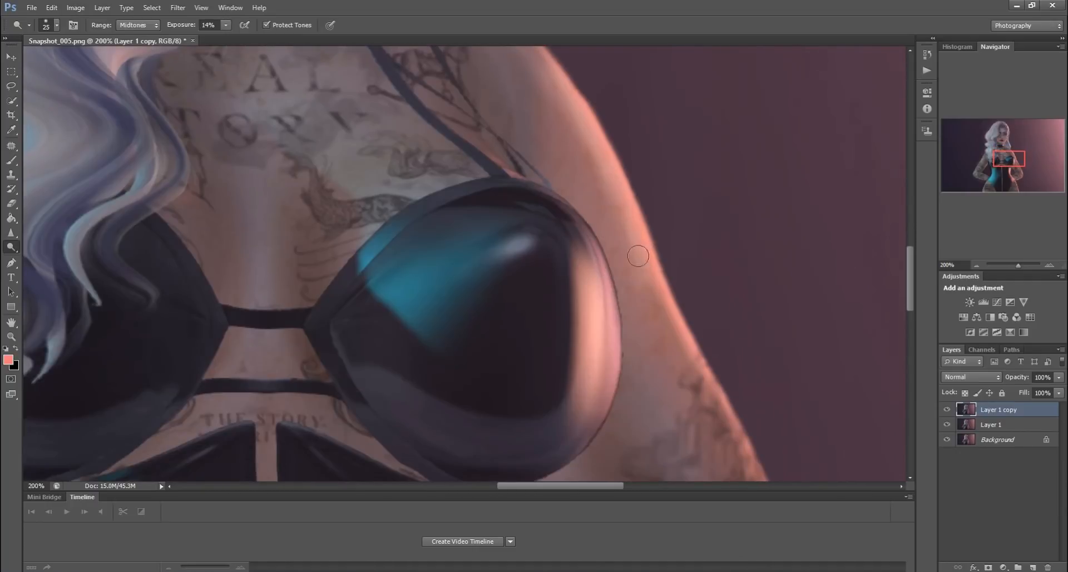
key(bracketleft)
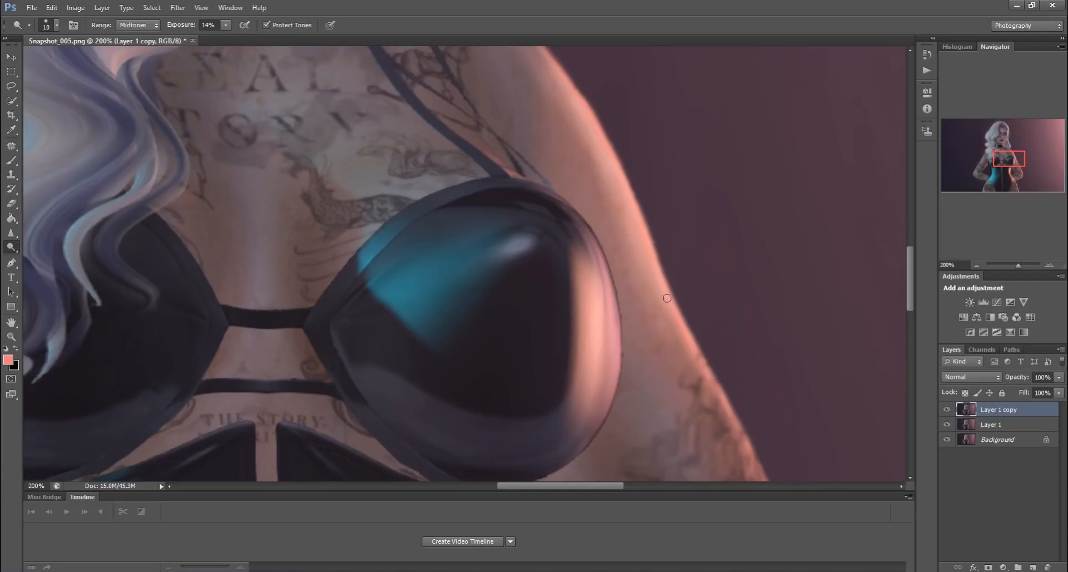
scroll(567, 77, down, 6)
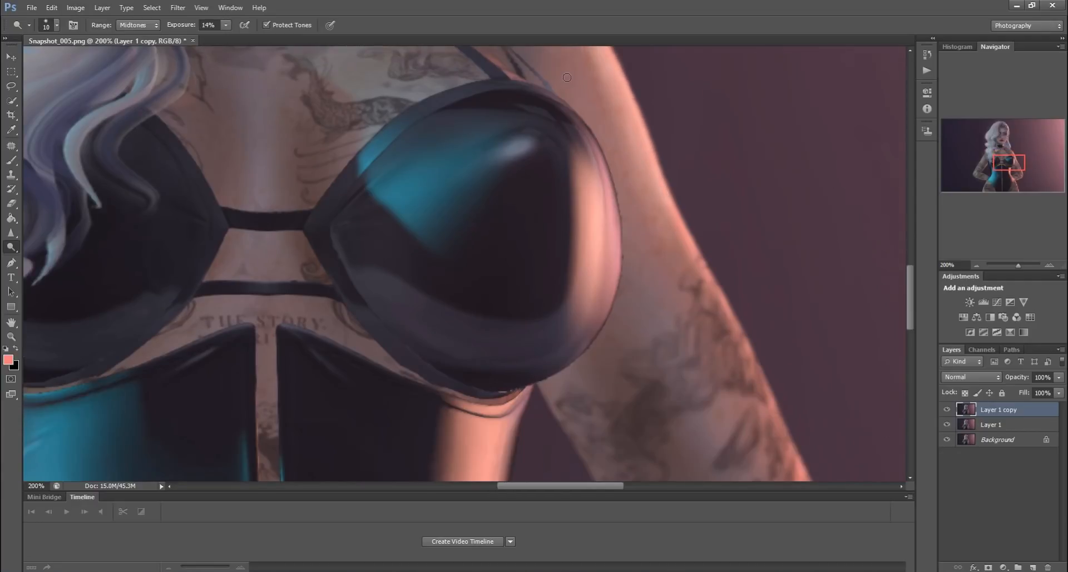
key(bracketright)
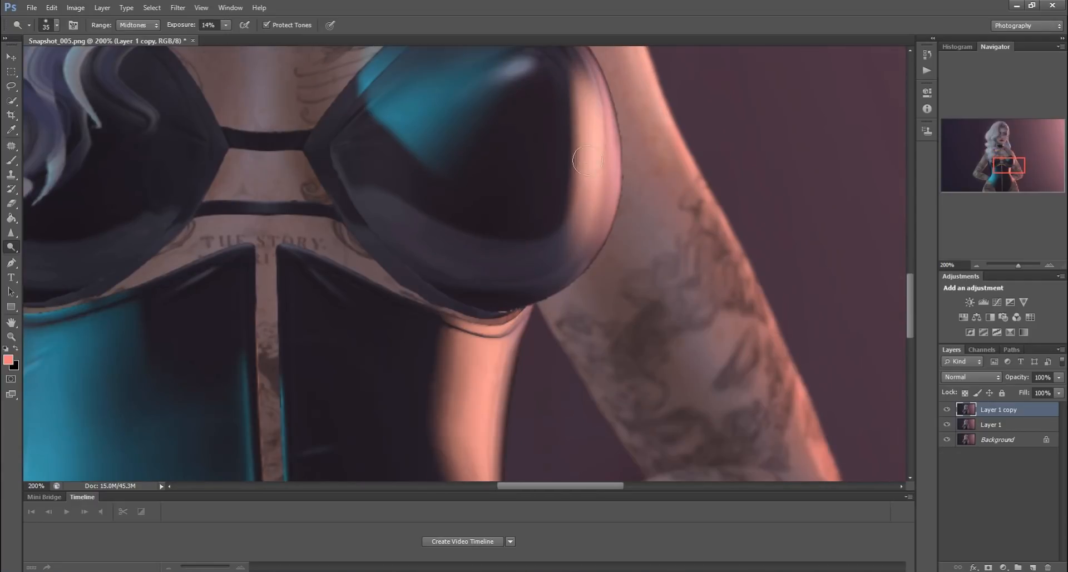
key(bracketleft)
scroll(722, 241, down, 7)
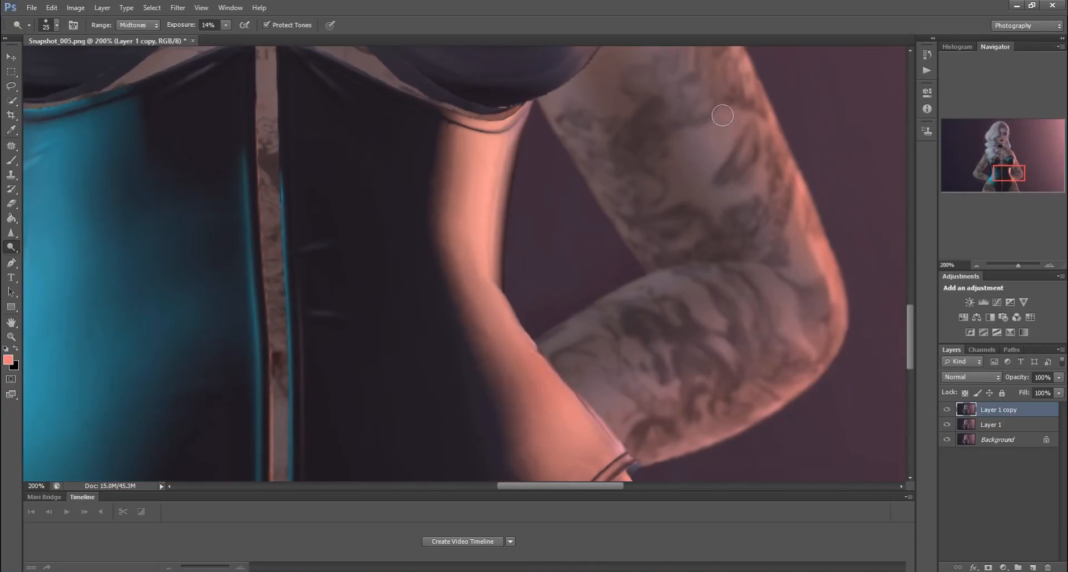
drag(815, 257, 827, 282)
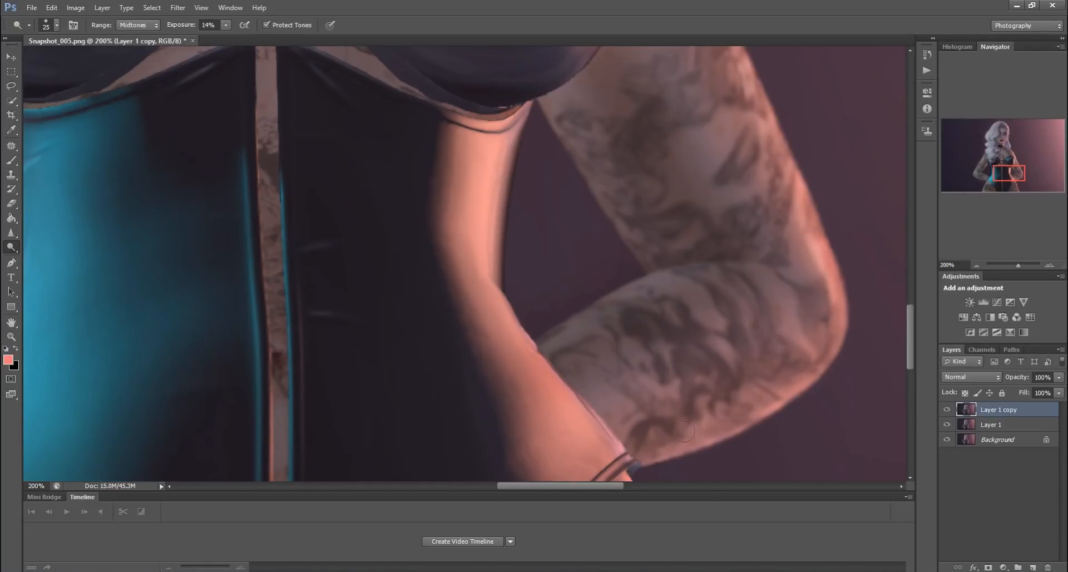
mouse_move(707, 440)
mouse_down()
mouse_move(792, 390)
mouse_move(824, 346)
mouse_up()
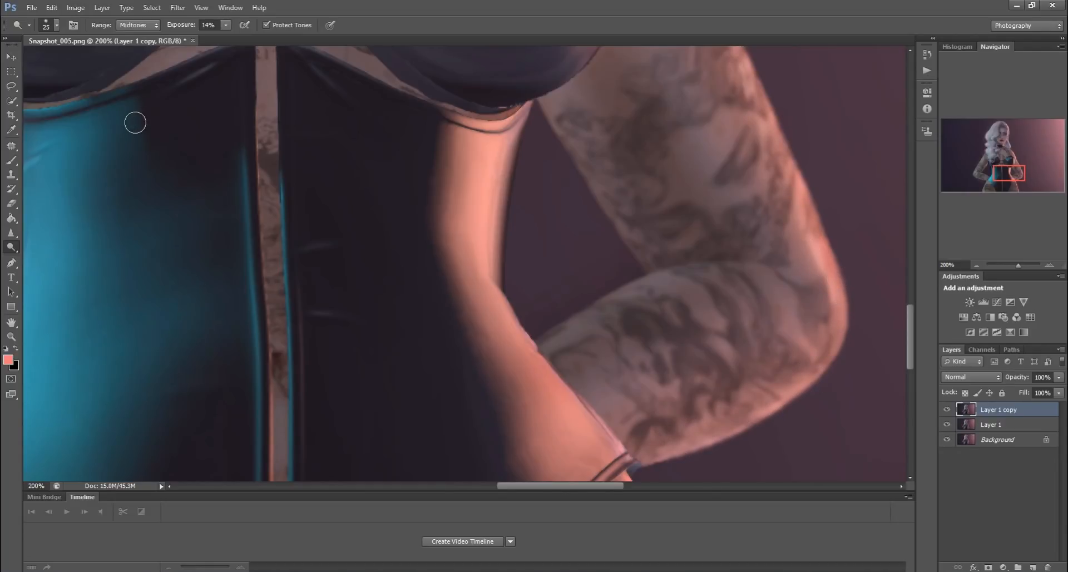
Duplicate the Layer 1 copy layer with the whole portrait in view
click(11, 336)
click(58, 25)
click(68, 89)
click(69, 88)
click(68, 89)
click(69, 88)
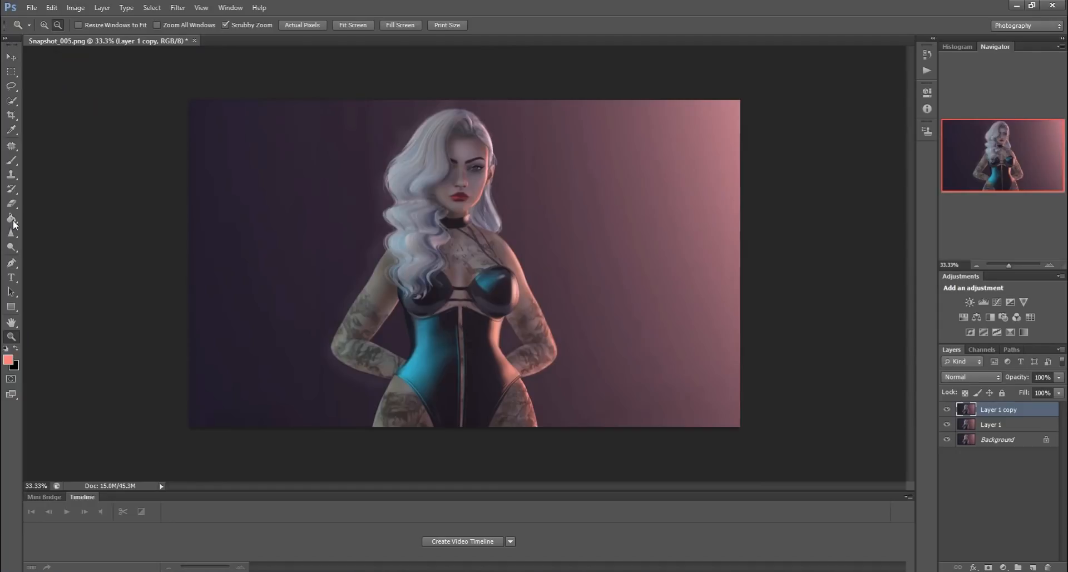
click(11, 247)
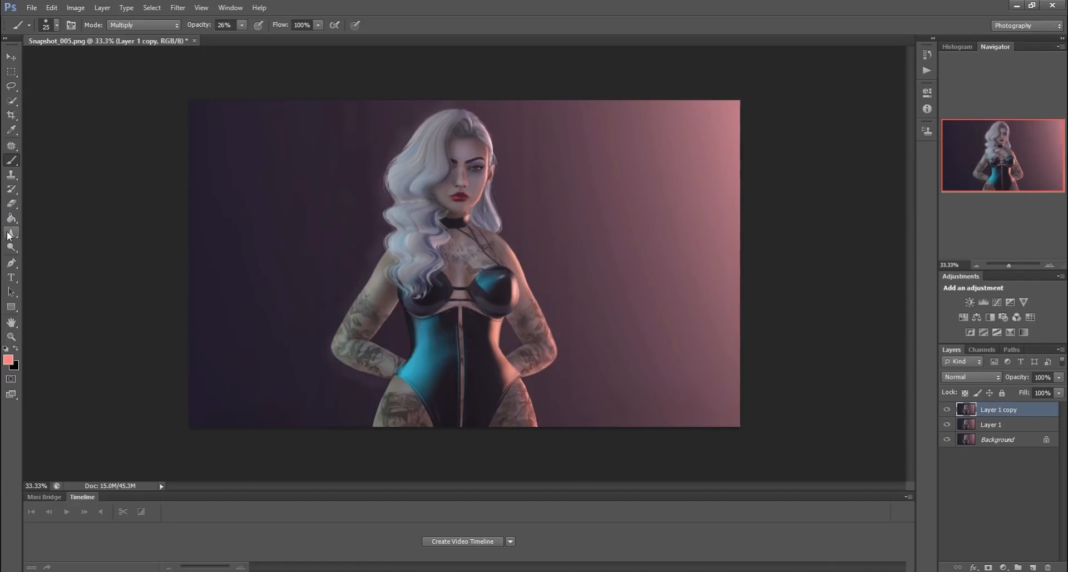
key(ctrl+j)
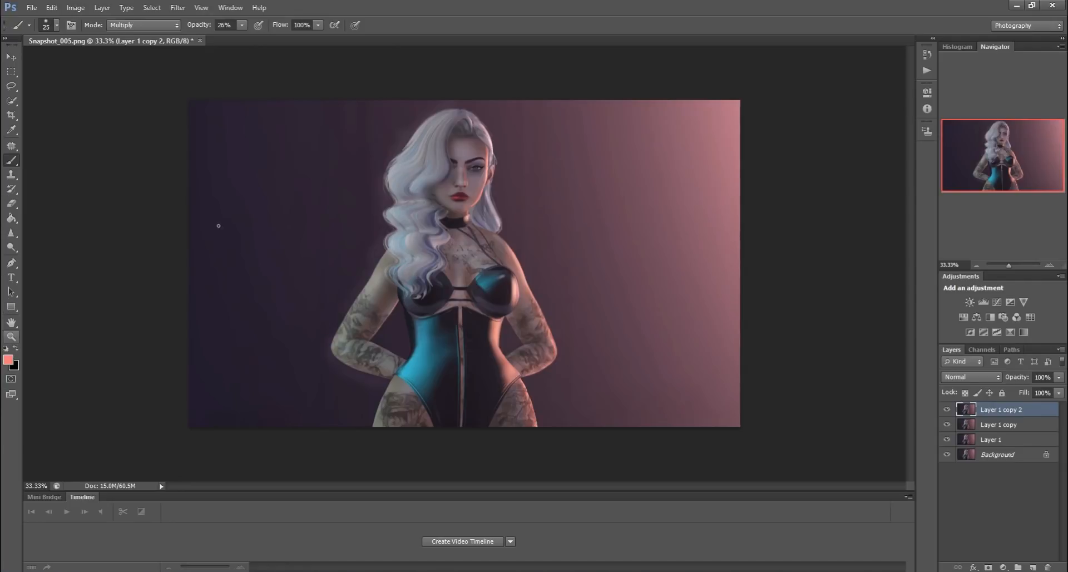
Configure the Brush tool with Soft Light mode, 75% opacity and a very large size for background painting
click(144, 25)
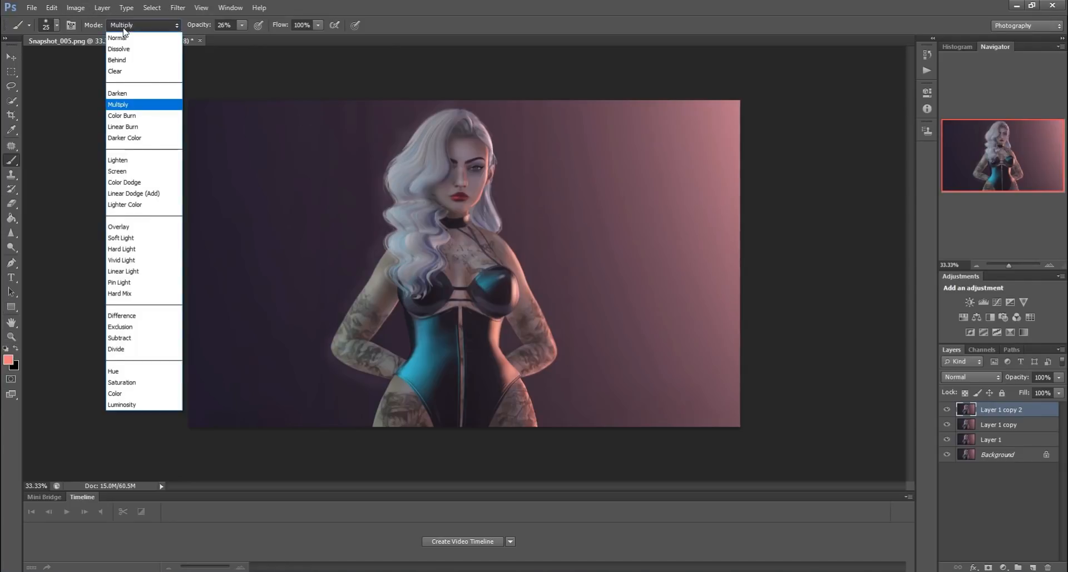
click(122, 238)
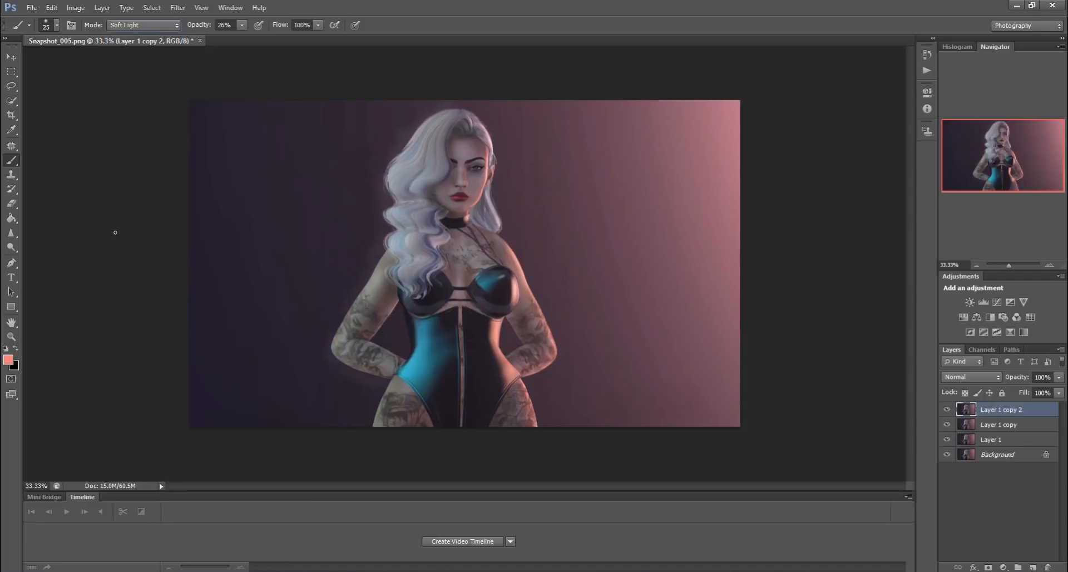
click(243, 25)
click(114, 120)
key(bracketright)
key(bracketright)
key(bracketright)
key(bracketright)
key(bracketright)
key(bracketright)
key(bracketright)
key(bracketright)
key(bracketright)
key(bracketright)
key(bracketright)
key(bracketright)
key(bracketright)
key(bracketright)
key(bracketright)
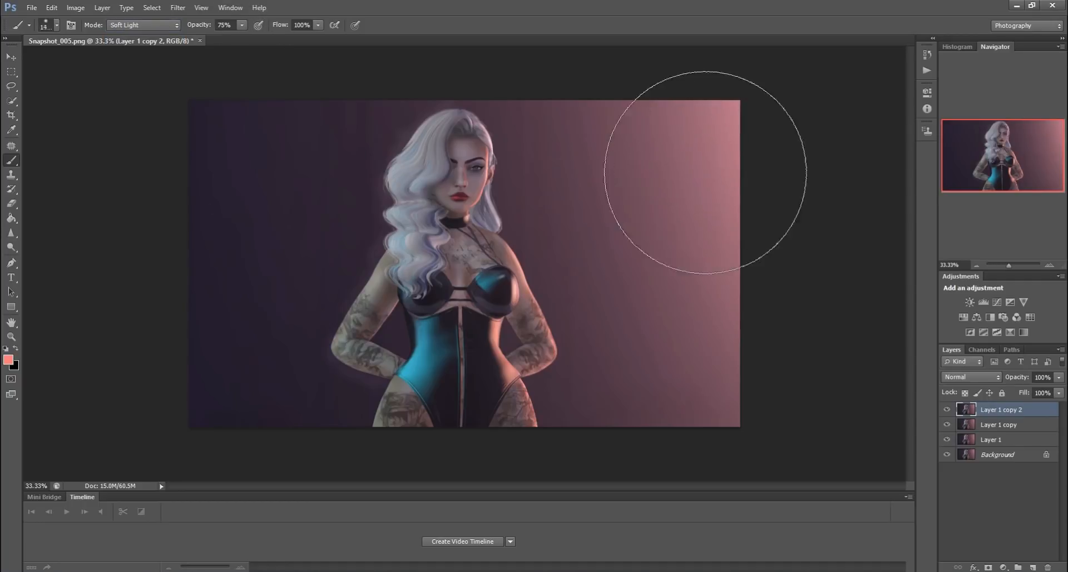
Try to tint the pink side of the background with salmon Soft Light paint at 75% opacity
mouse_move(715, 135)
mouse_down()
mouse_move(651, 207)
mouse_move(642, 137)
mouse_up()
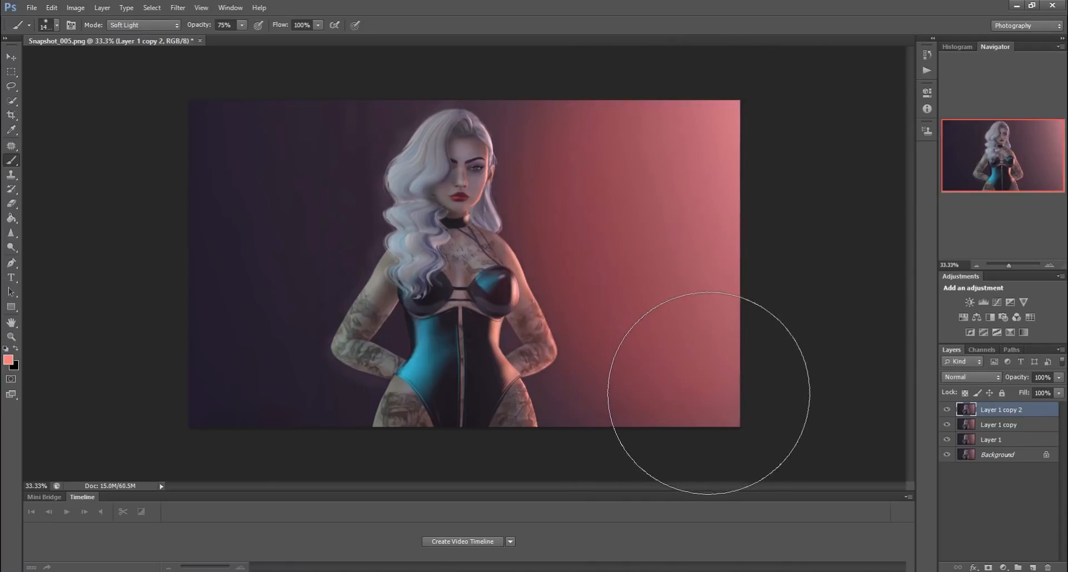
click(52, 7)
click(58, 49)
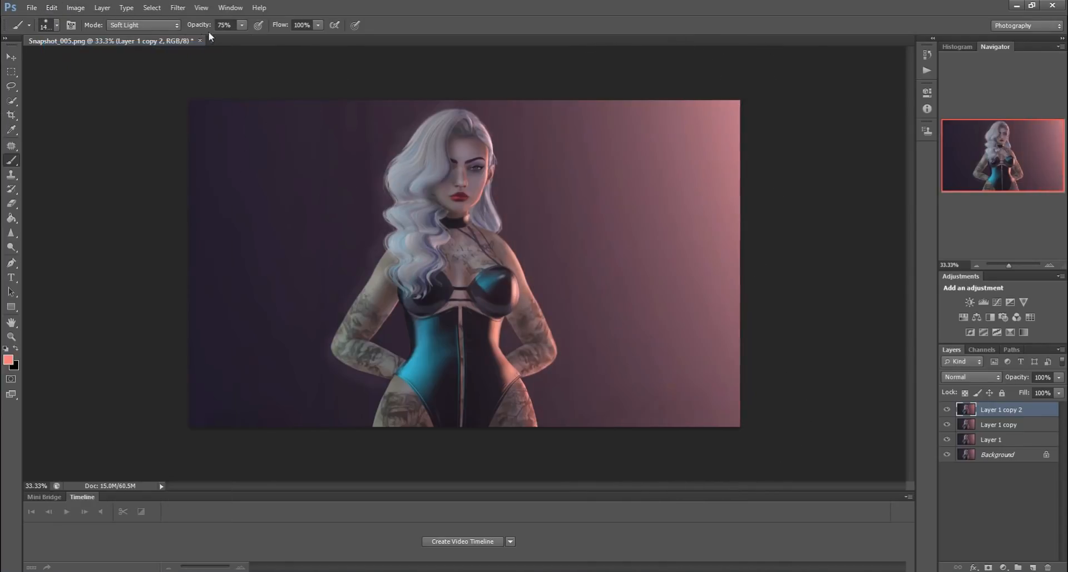
Tint the pink side of the background salmon at 38% opacity and lighten its outer edge with white
mouse_move(690, 81)
mouse_down()
mouse_move(703, 467)
mouse_move(652, 373)
mouse_move(606, 92)
mouse_move(586, 205)
mouse_move(592, 439)
mouse_move(708, 401)
mouse_move(748, 241)
mouse_move(742, 165)
mouse_move(753, 439)
mouse_move(760, 93)
mouse_move(670, 195)
mouse_up()
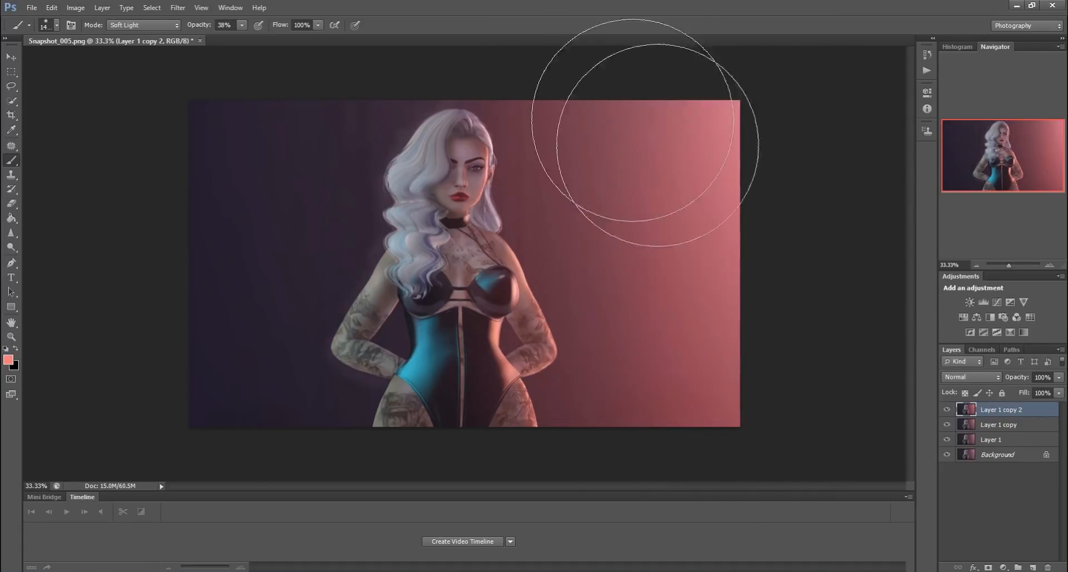
click(6, 349)
click(15, 348)
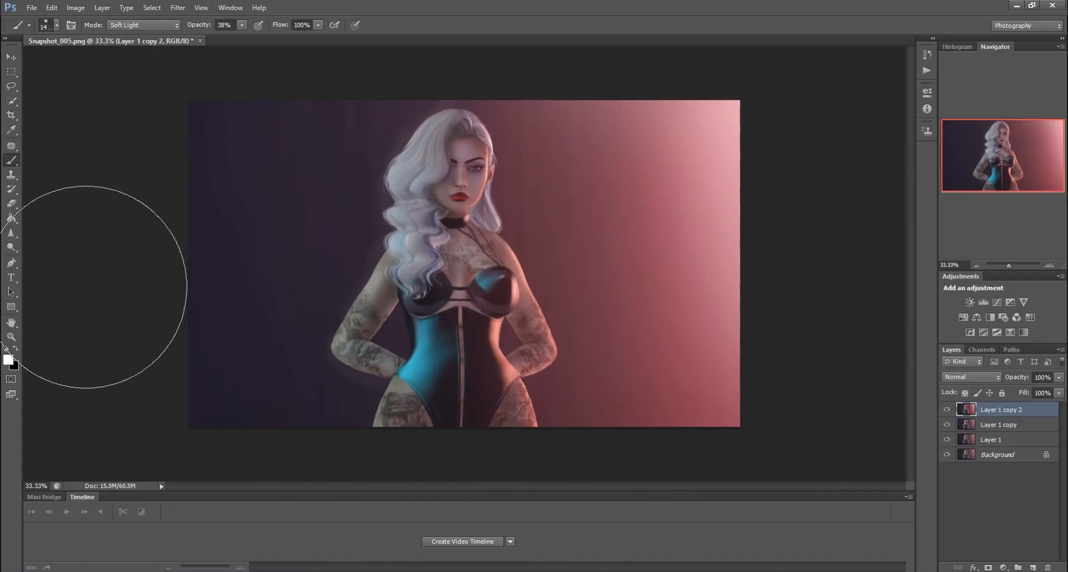
Paint the dark side of the background light blue (6bdaff) with the large Soft Light brush at 38% opacity
click(8, 360)
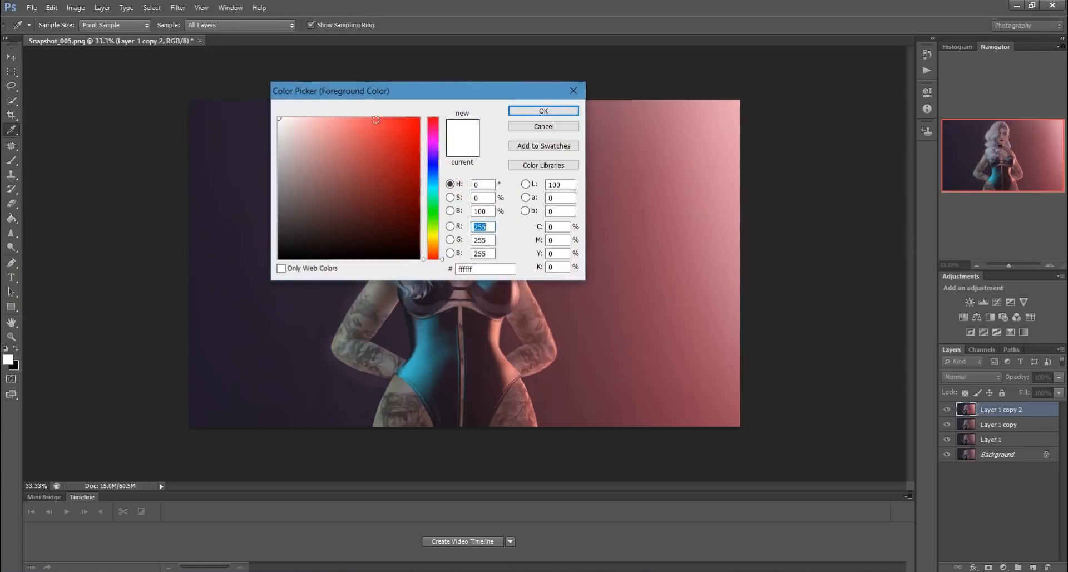
drag(435, 190, 434, 182)
click(361, 118)
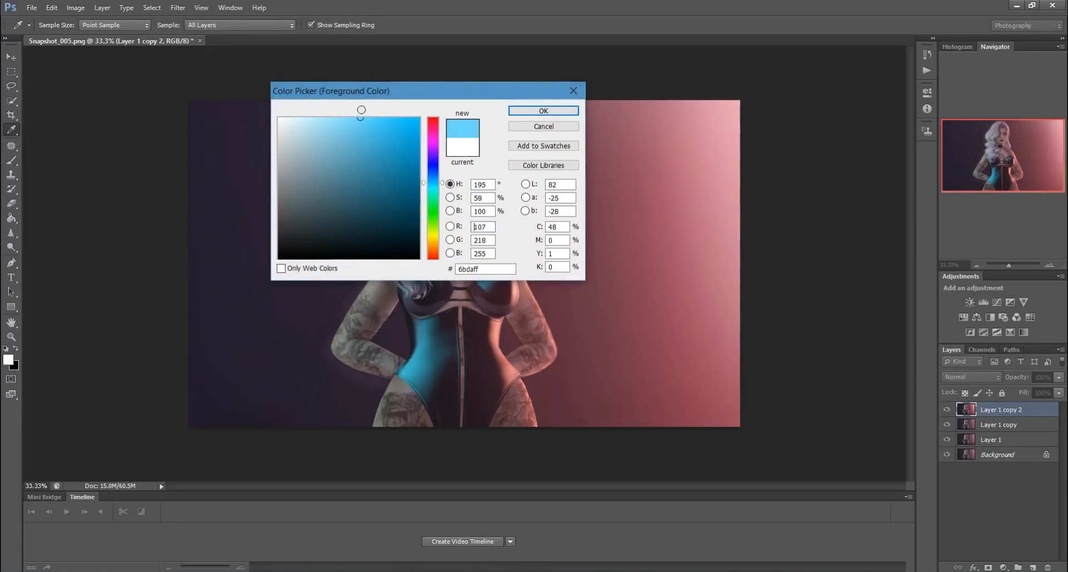
click(544, 110)
drag(97, 141, 122, 398)
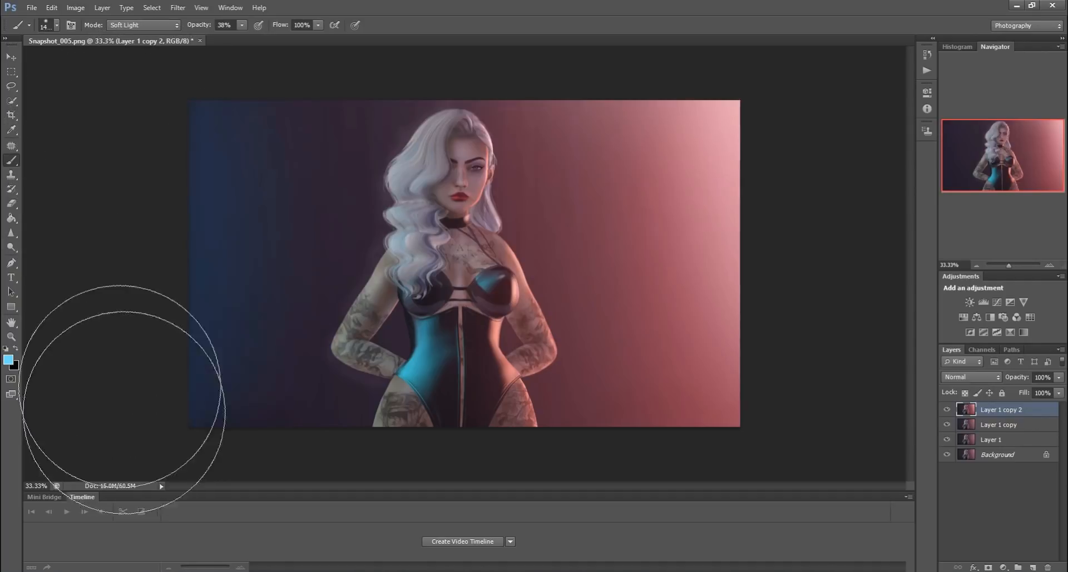
mouse_move(132, 447)
mouse_down()
mouse_move(215, 255)
mouse_move(174, 327)
mouse_move(134, 358)
mouse_move(261, 447)
mouse_up()
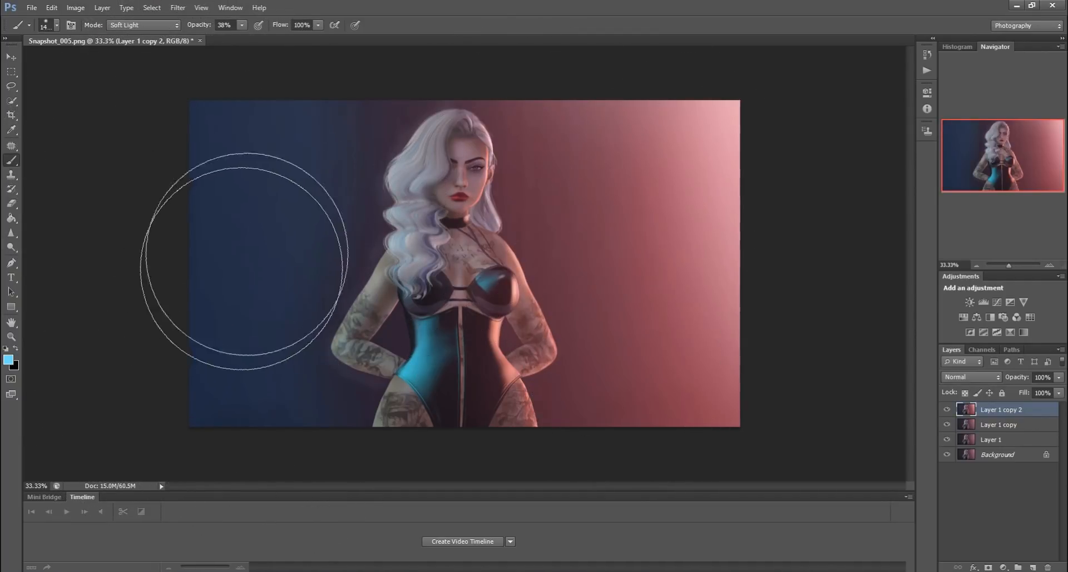
Undo the last brush stroke and tint the outer hair waves light blue with the Soft Light brush at size 125 and 17% opacity
key(bracketleft)
key(bracketleft)
key(bracketleft)
key(bracketleft)
key(bracketleft)
key(bracketleft)
key(bracketleft)
key(bracketleft)
key(bracketleft)
key(bracketleft)
key(bracketleft)
key(bracketleft)
key(bracketleft)
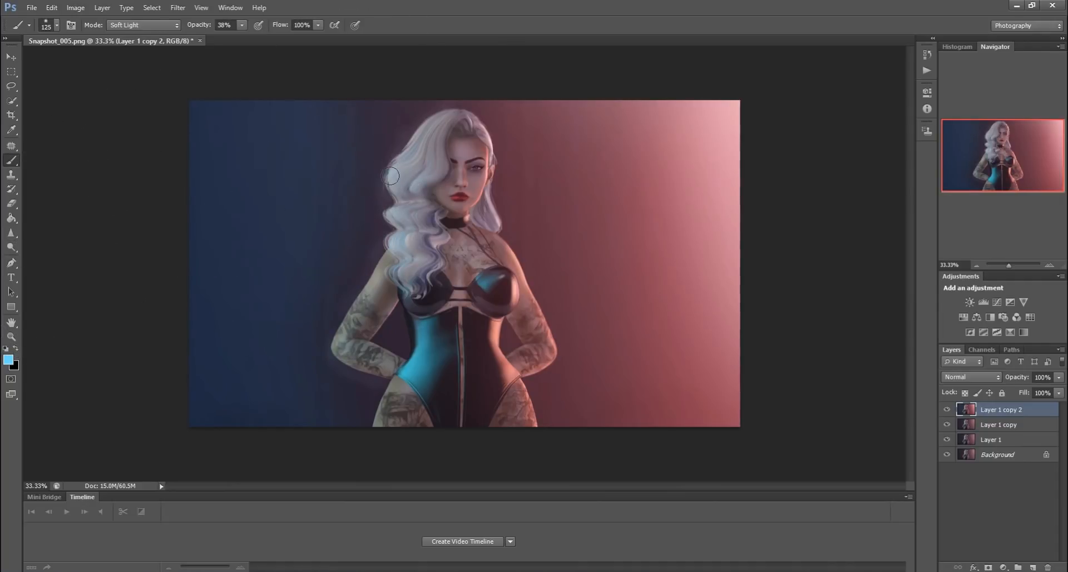
click(51, 8)
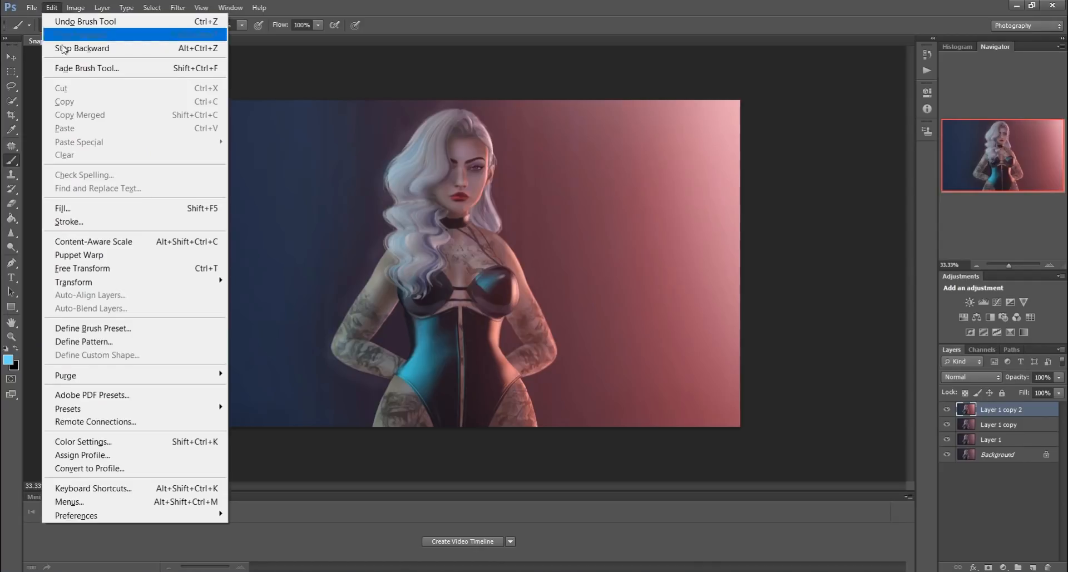
click(82, 48)
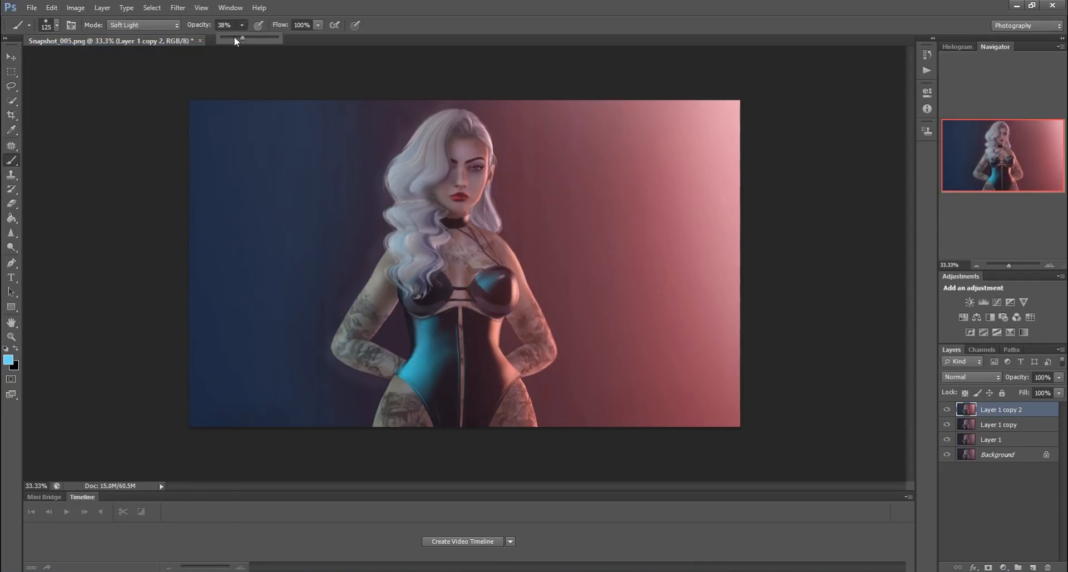
key(1)
key(7)
drag(406, 197, 404, 258)
Brighten the outer hair waves with white Soft Light paint at 17% opacity
click(7, 349)
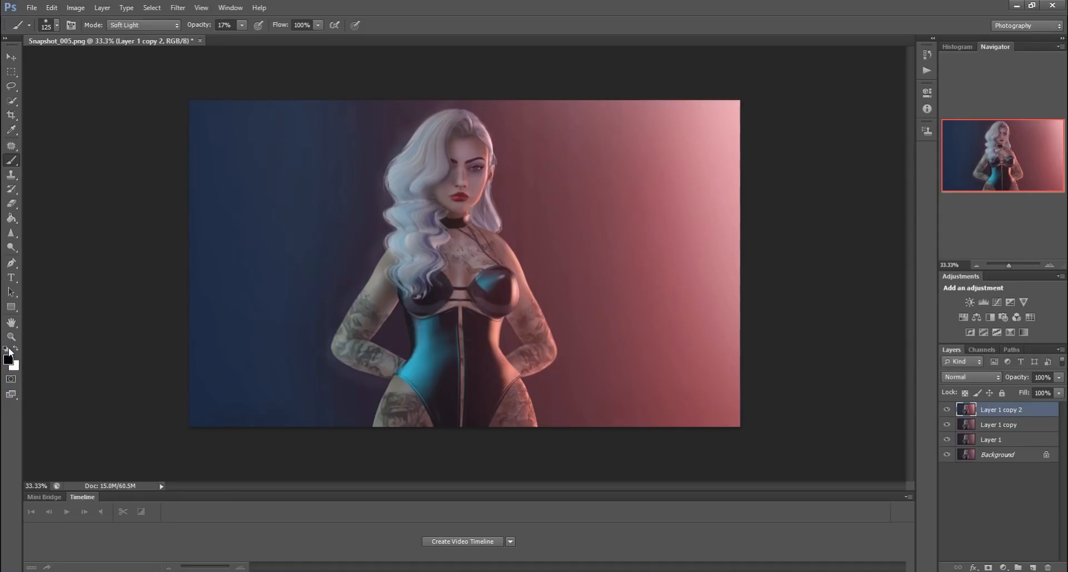
drag(399, 193, 417, 139)
drag(408, 210, 402, 273)
Merge the Layer 1 copy 2 layer down and flatten the image into a single background layer
right_click(980, 410)
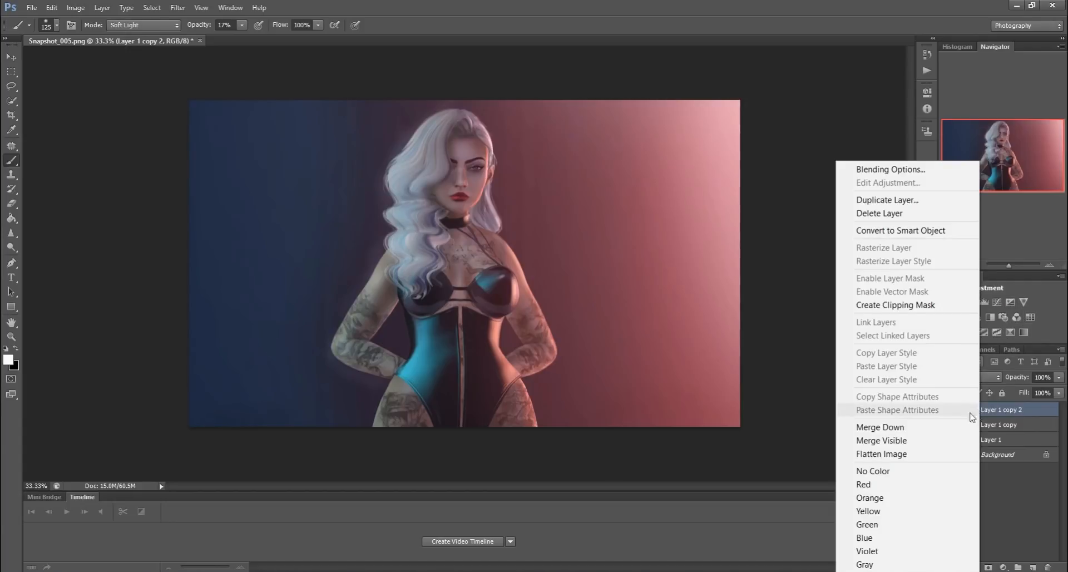
click(924, 427)
right_click(995, 411)
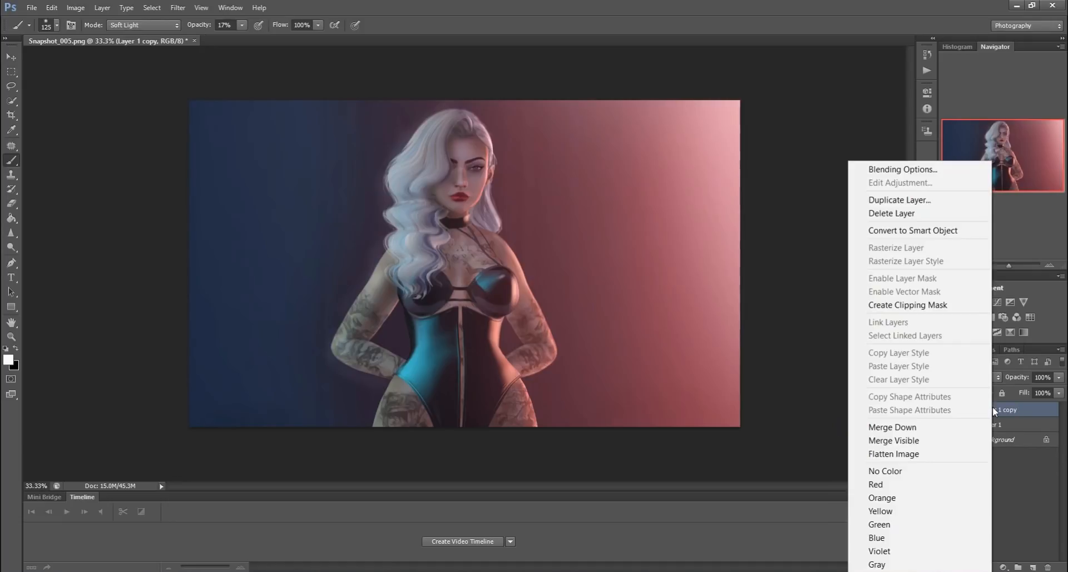
click(916, 453)
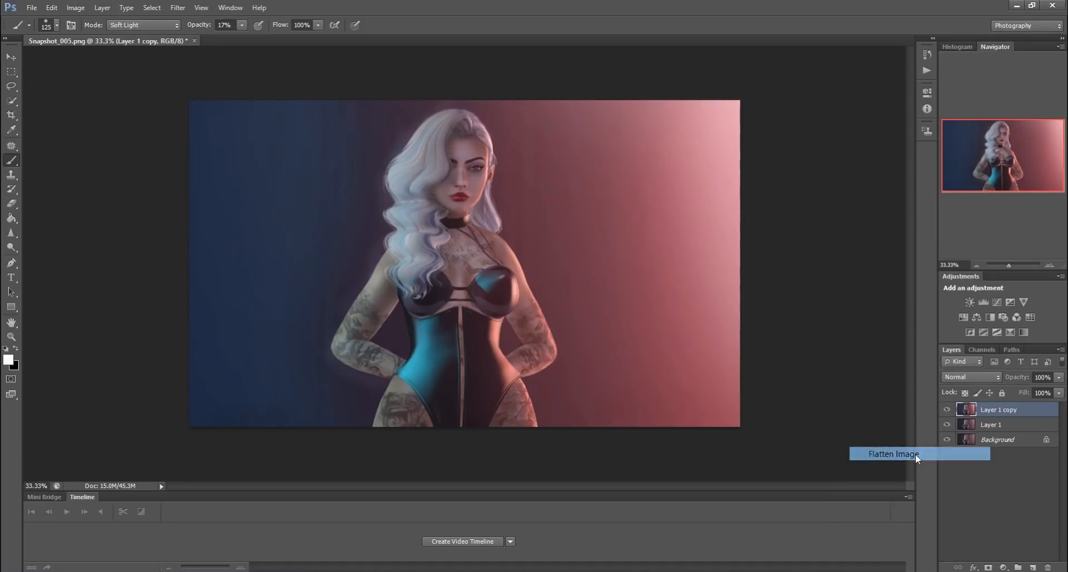
Start HDR Toning on the flattened portrait and lower its exposure to -0.50, with detail at +30%
click(75, 8)
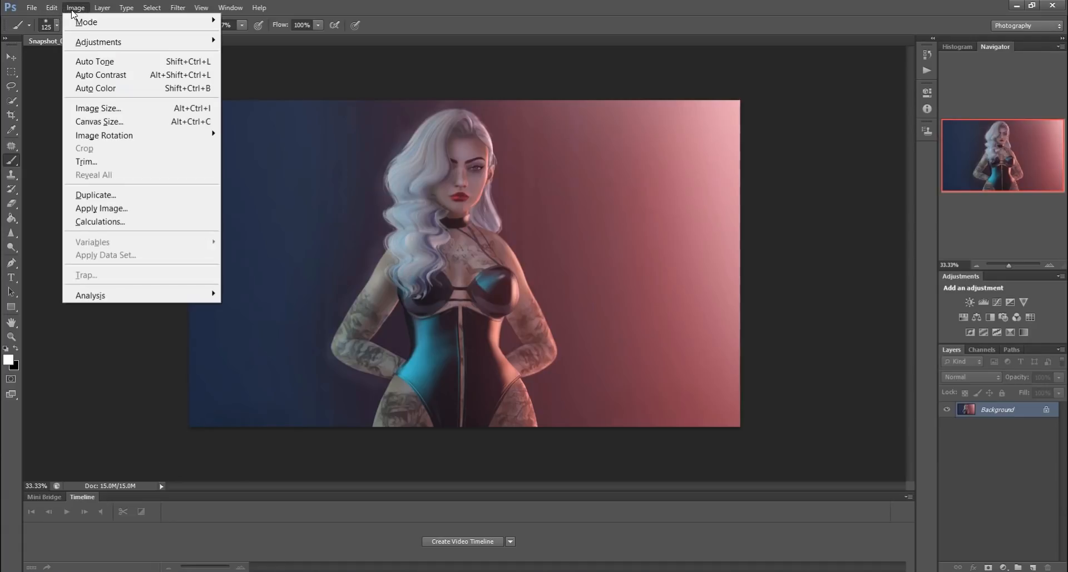
mouse_move(86, 42)
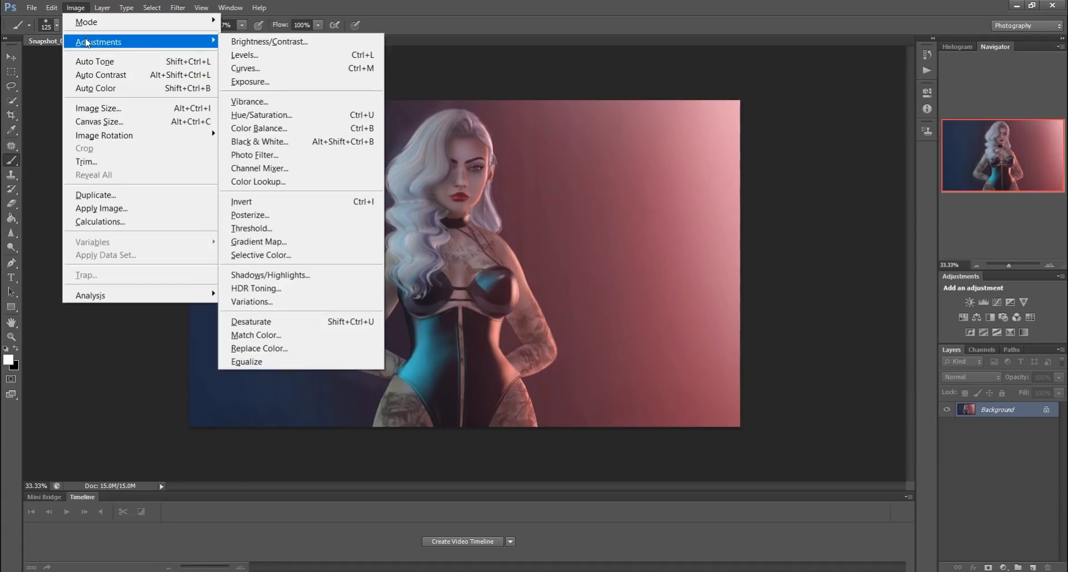
click(261, 289)
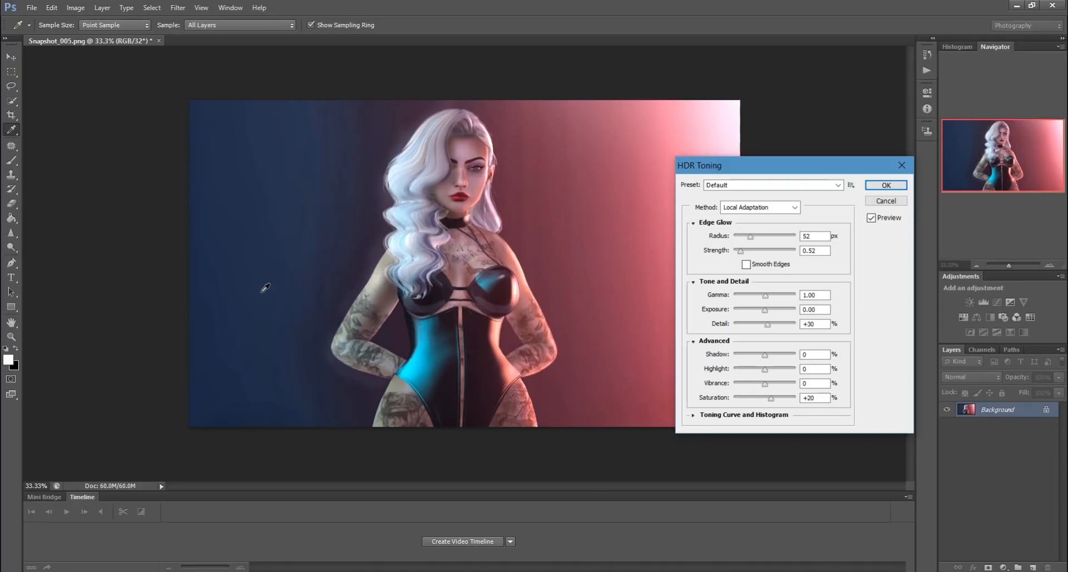
drag(768, 324, 774, 323)
click(781, 325)
click(768, 323)
click(762, 309)
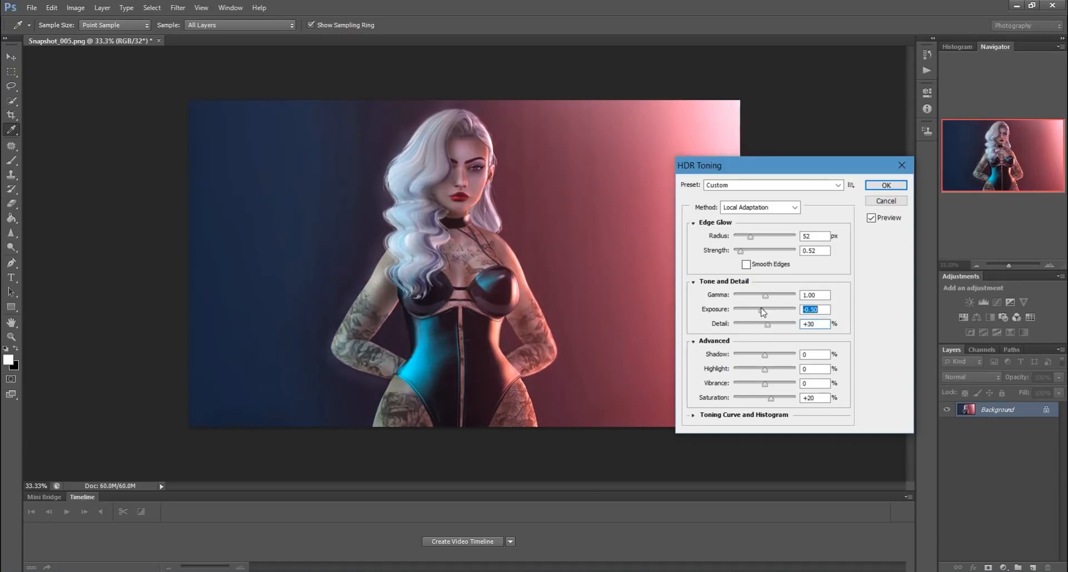
drag(761, 308, 760, 308)
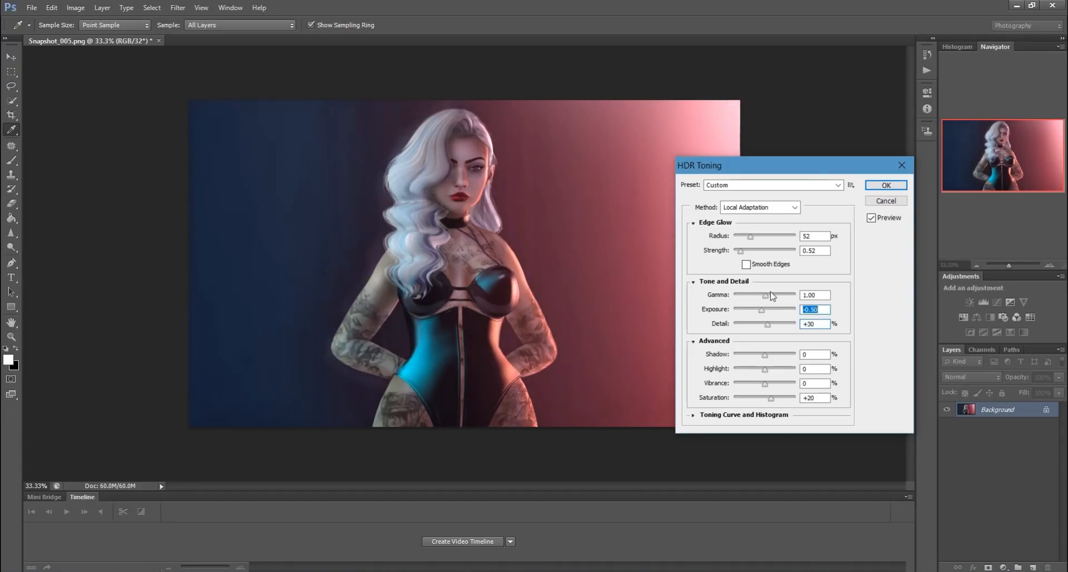
Try different gamma and exposure combinations in HDR Toning, including gamma 0.55 with exposure -2.30
click(768, 295)
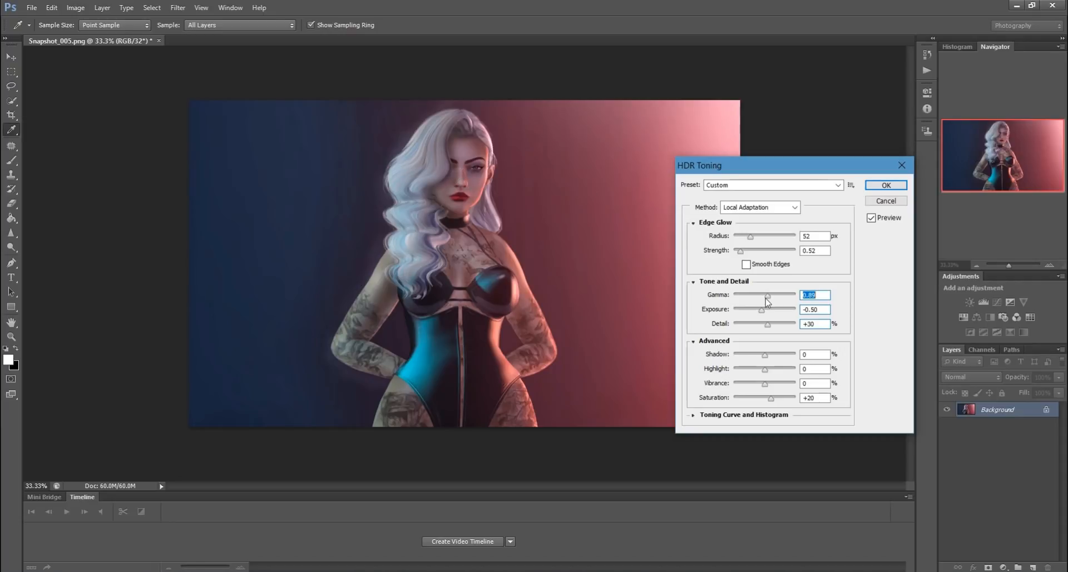
drag(768, 298, 750, 311)
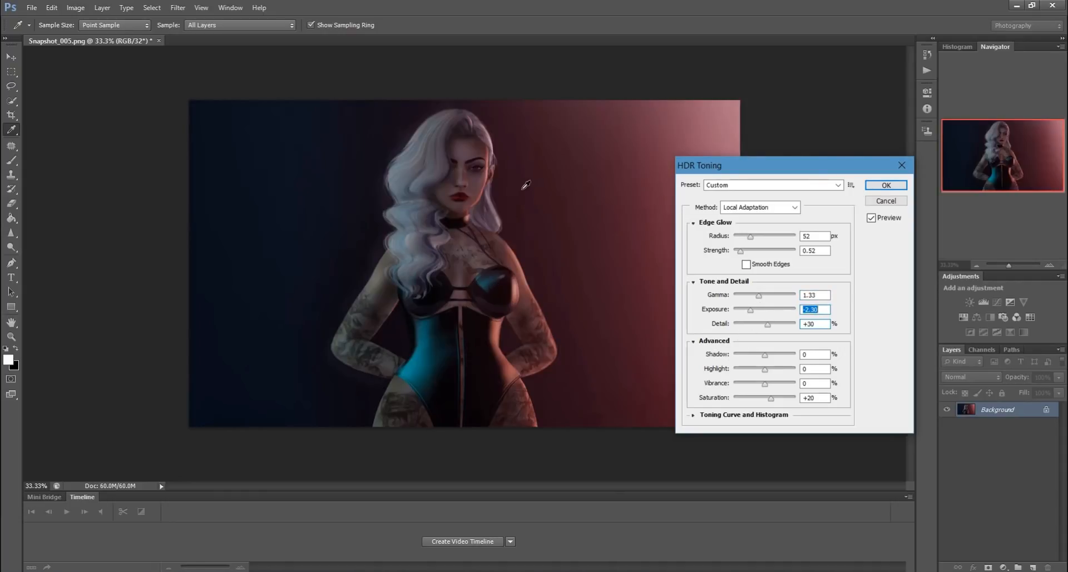
click(778, 296)
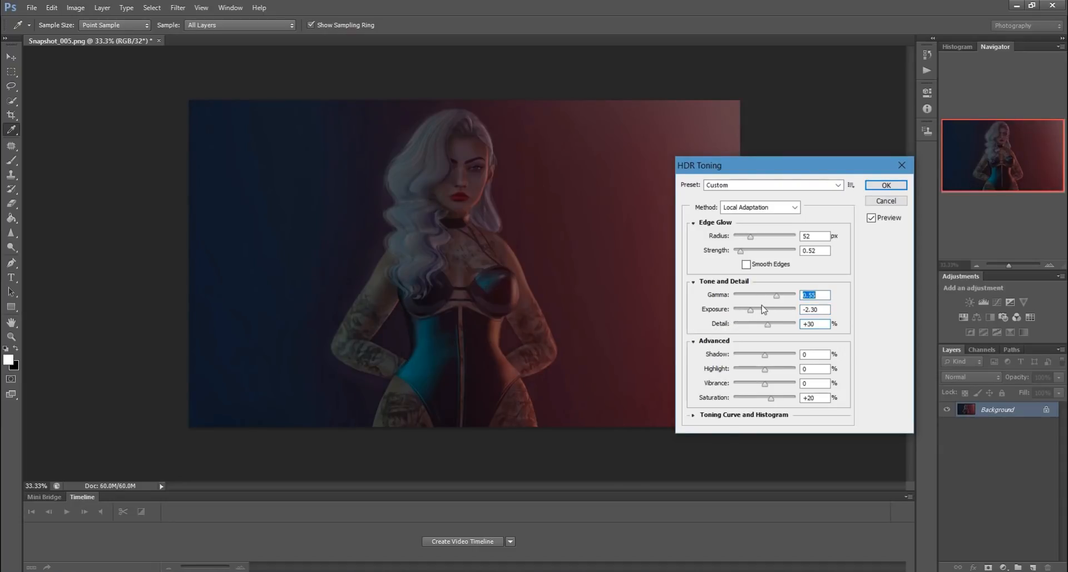
click(763, 310)
click(768, 295)
Set the HDR Toning gamma to 1.27 and exposure to -0.86, raise the detail slightly, and apply the toning
click(761, 294)
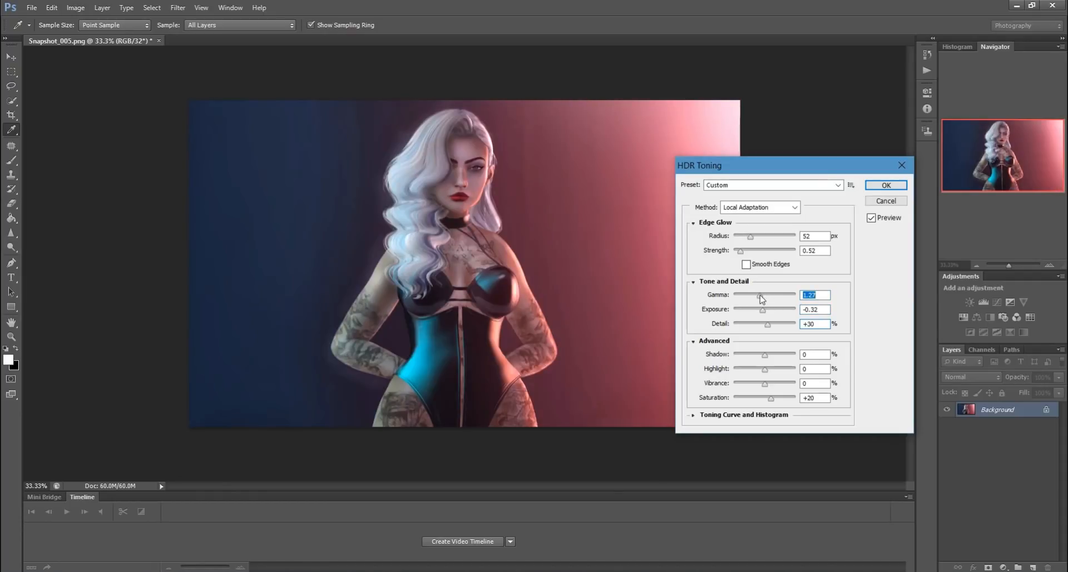
click(764, 310)
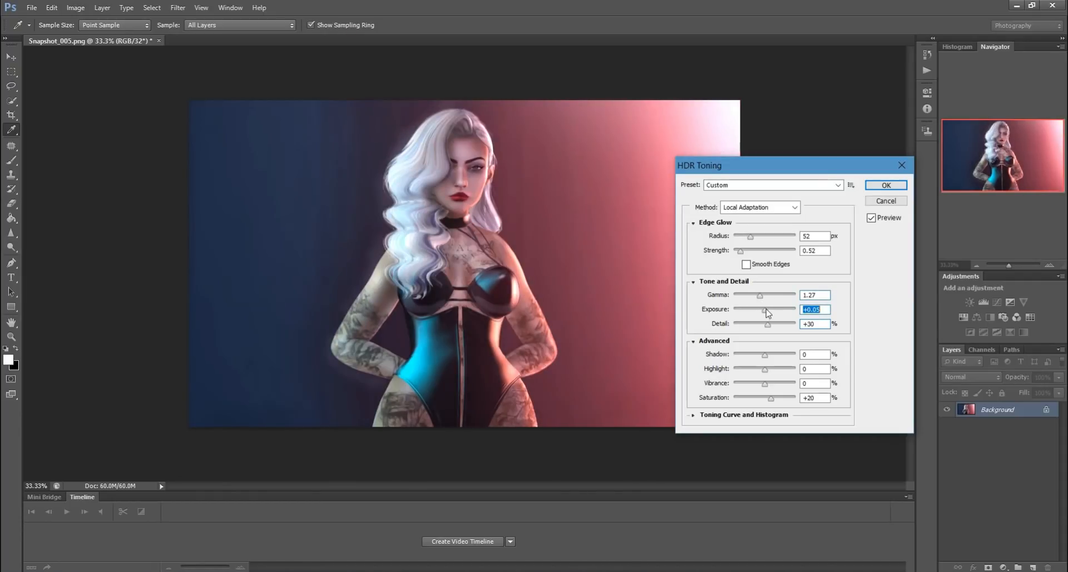
drag(762, 311, 759, 312)
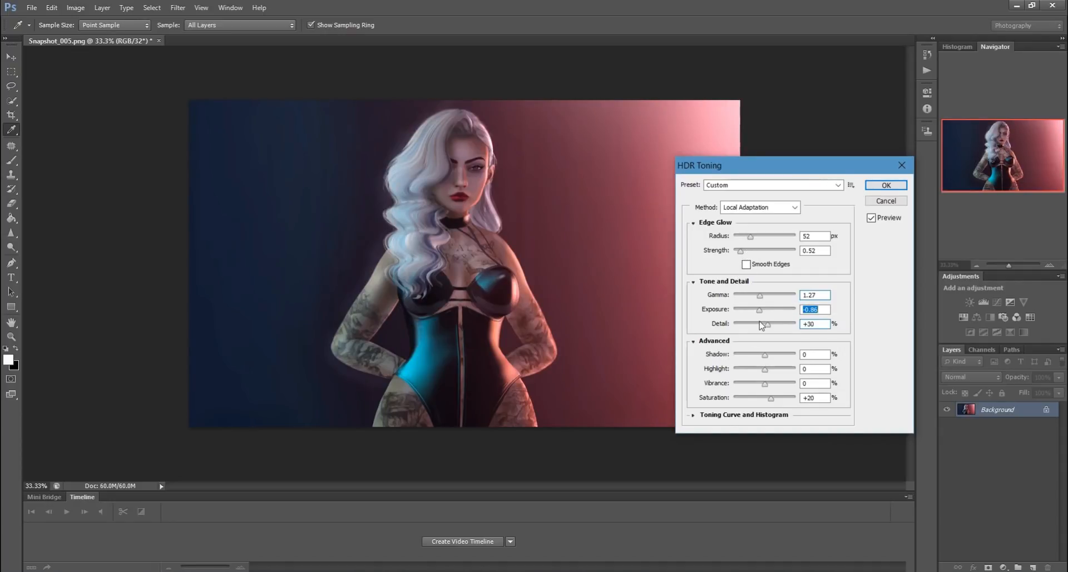
drag(768, 323, 771, 324)
click(886, 185)
Duplicate the background layer and add an Exposure adjustment layer with exposure +0.32, offset +0.0192 and gamma correction 0.88
key(b)
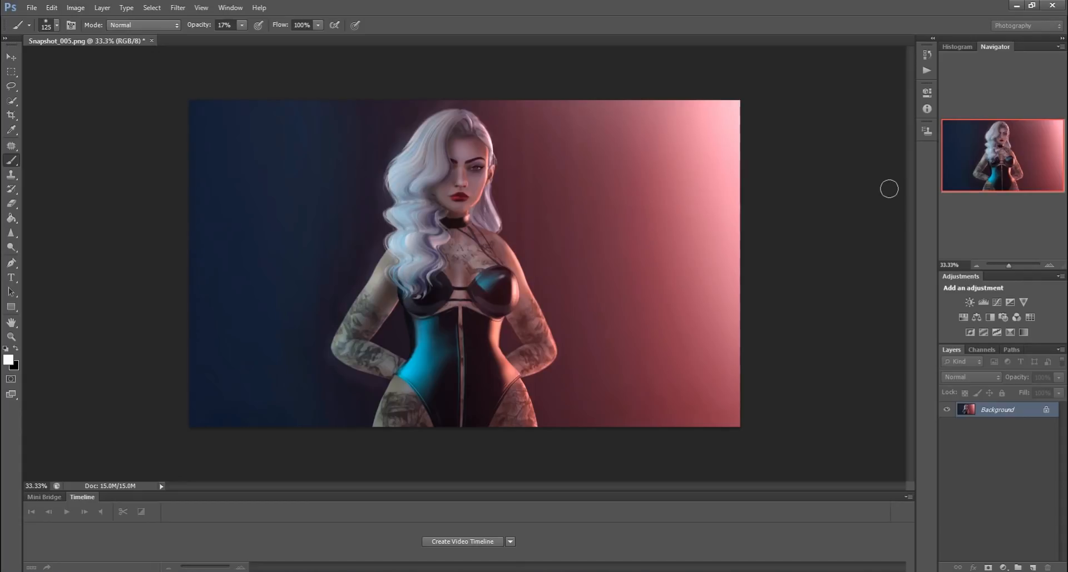
key(ctrl+j)
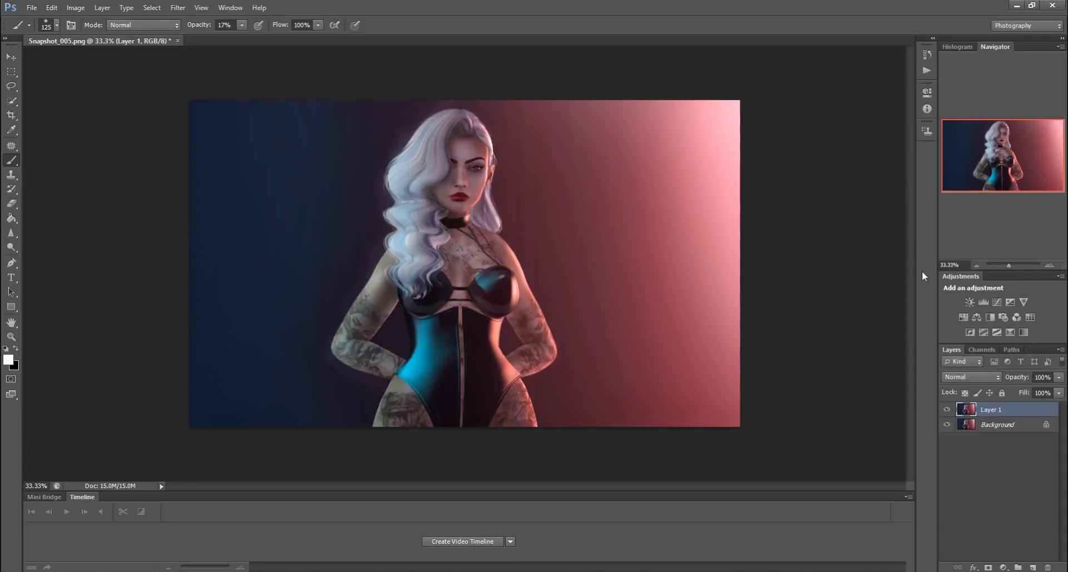
click(1010, 302)
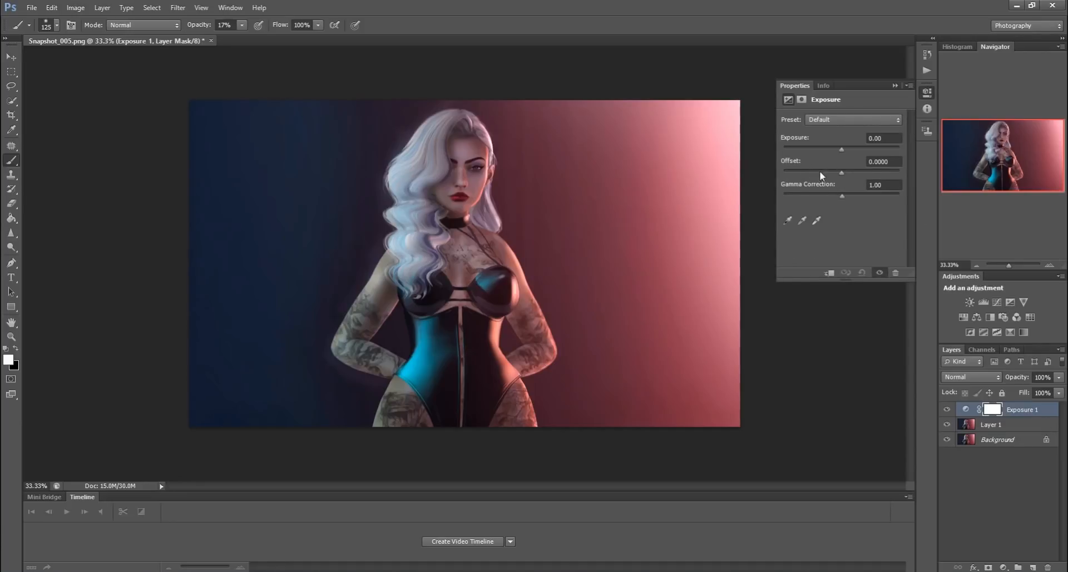
drag(839, 169, 844, 171)
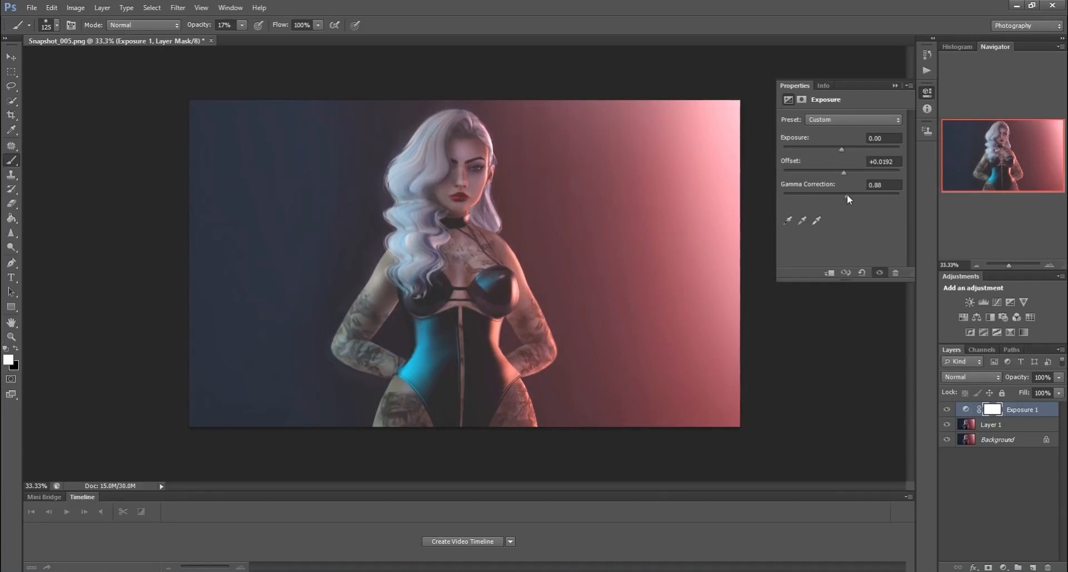
click(843, 147)
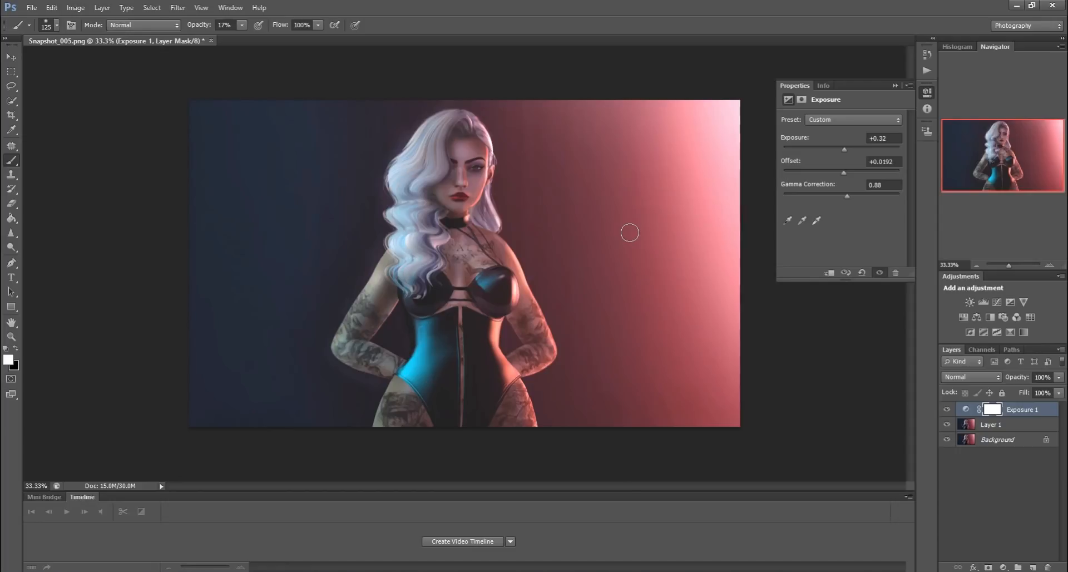
Add a Brightness/Contrast adjustment layer with brightness 22 and contrast 16
click(970, 302)
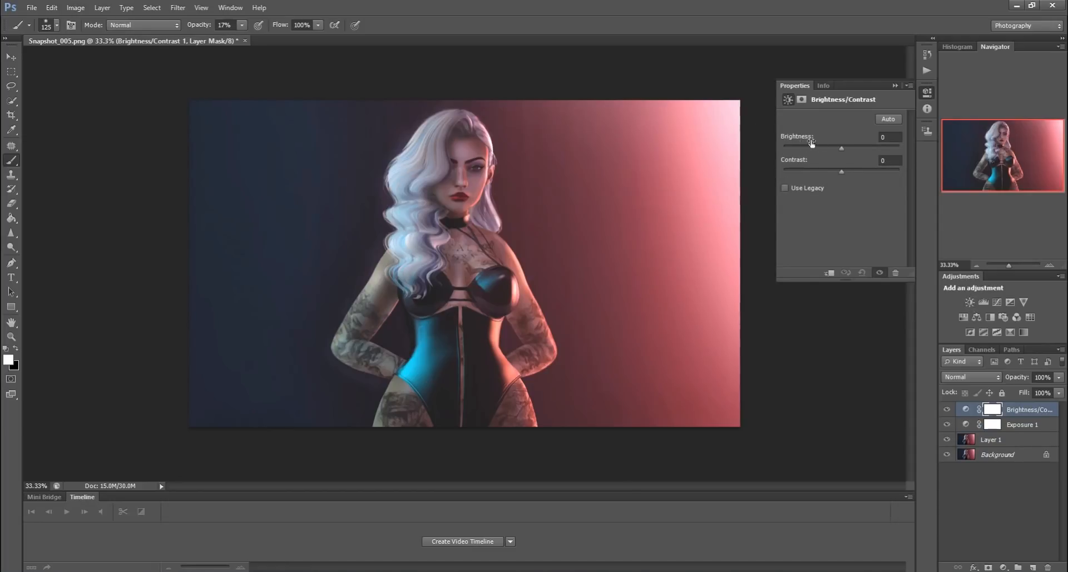
click(851, 170)
drag(844, 149, 850, 147)
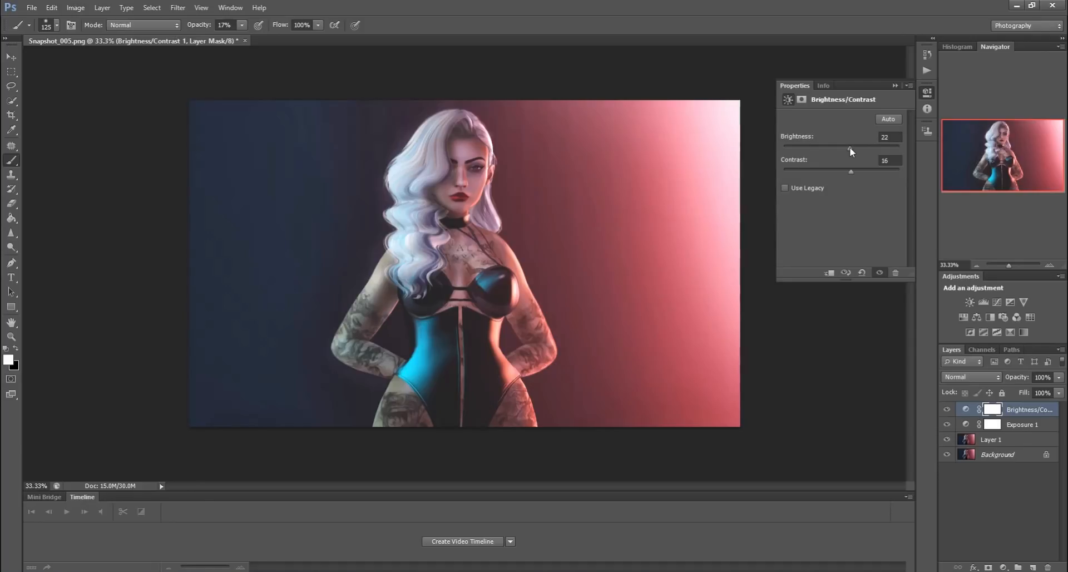
Add a Curves adjustment layer and try gray-point samples on the corset, the background, the face and the neck area
click(997, 302)
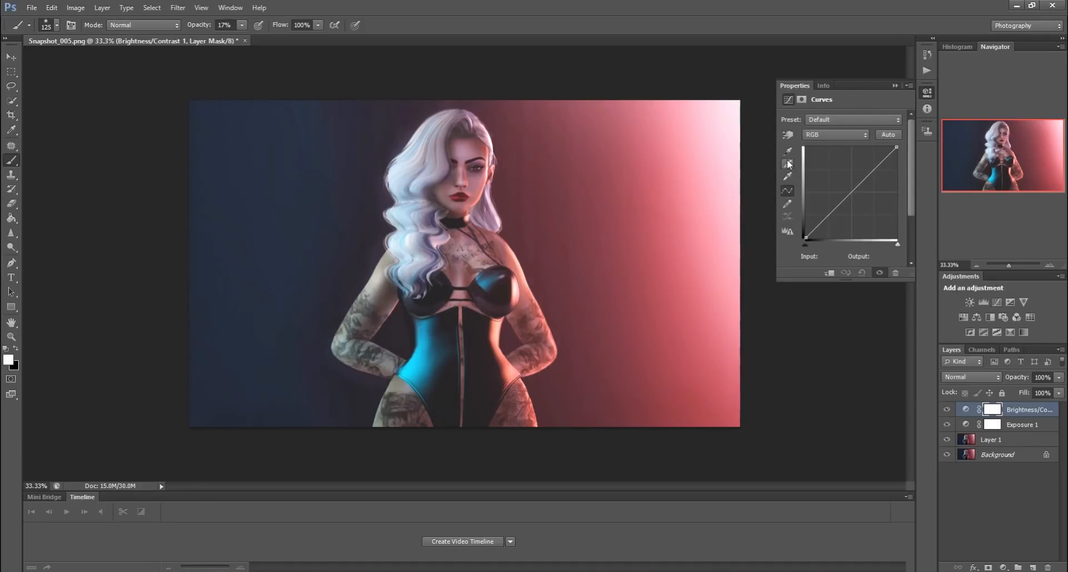
click(787, 163)
click(475, 294)
click(470, 336)
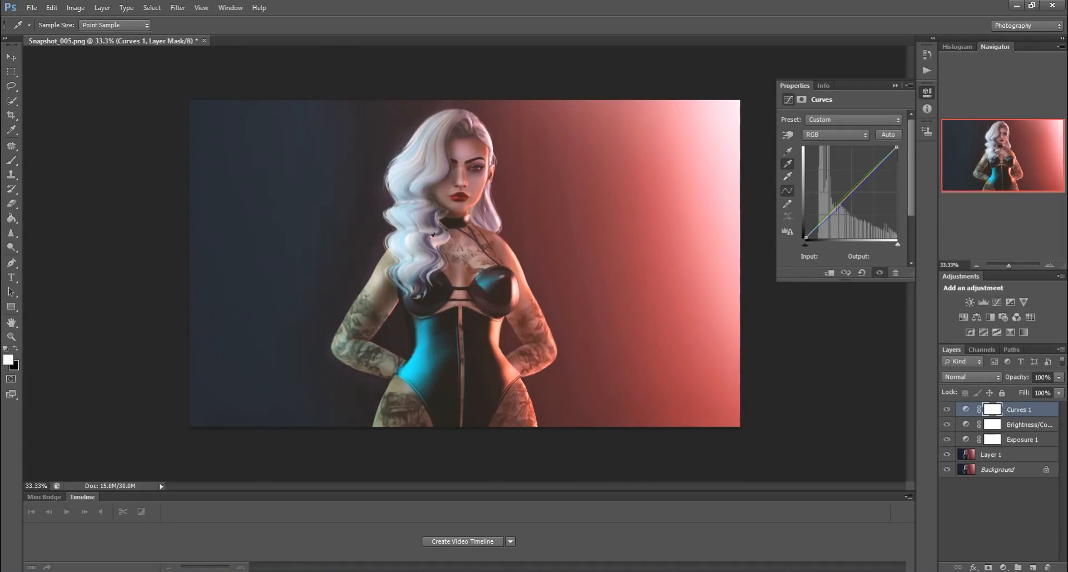
click(596, 259)
click(702, 329)
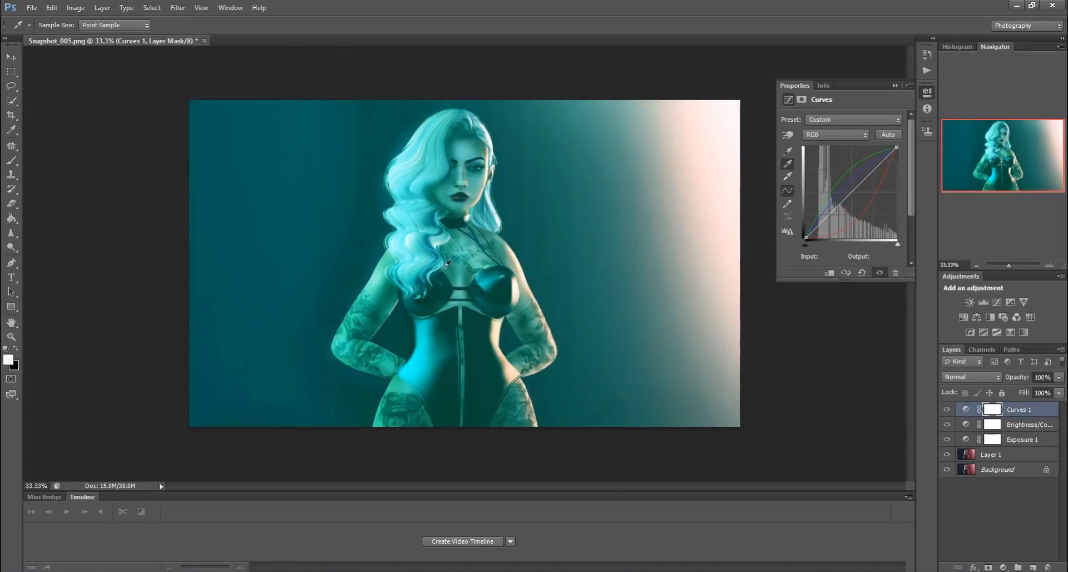
click(300, 293)
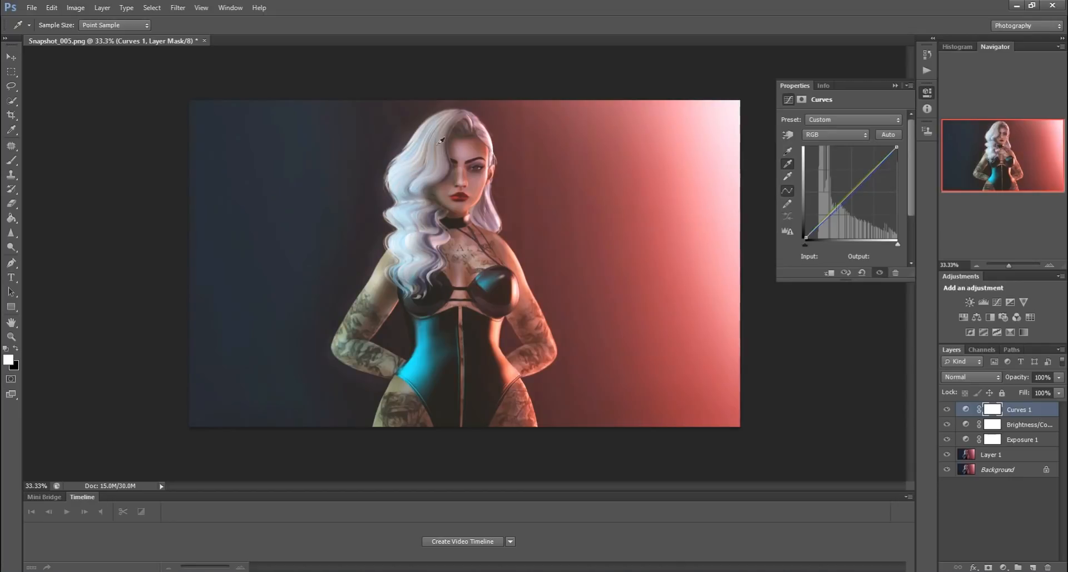
click(483, 178)
click(479, 185)
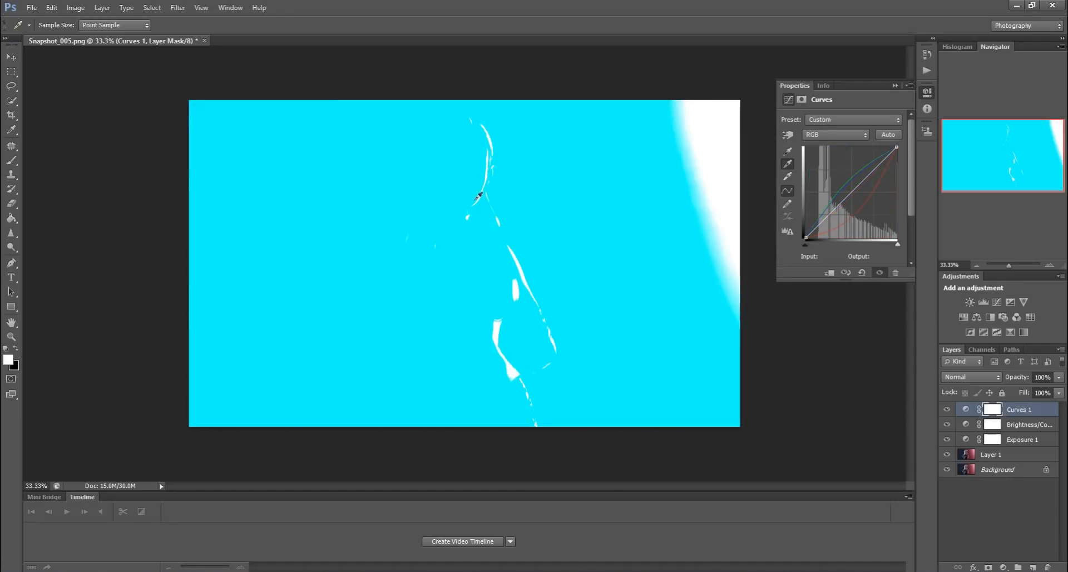
click(454, 236)
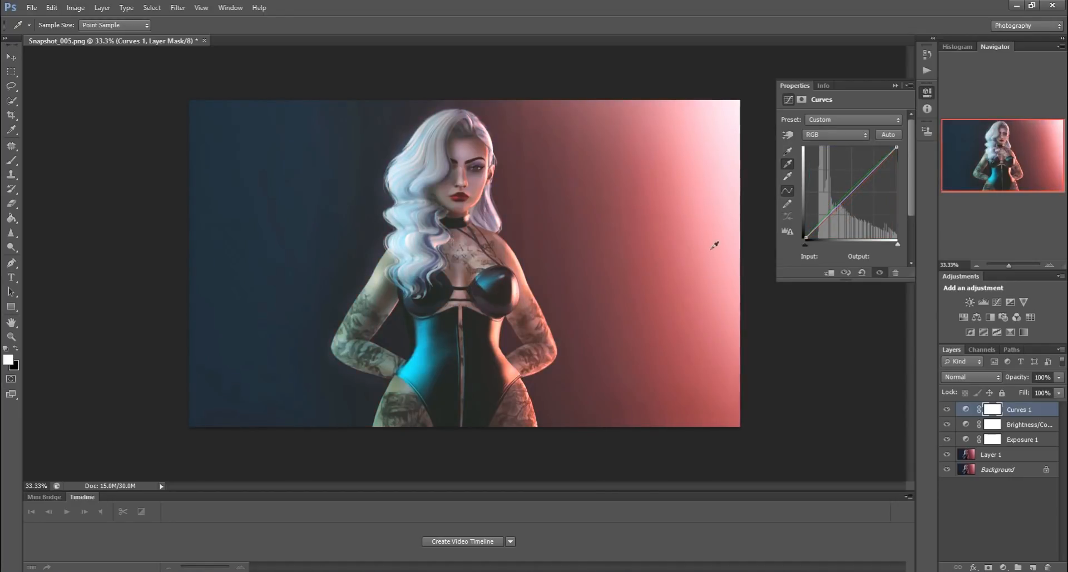
Reset the Curves adjustment and gently raise the RGB curve with one point in the highlights and one in the shadows
click(861, 272)
click(867, 171)
click(834, 209)
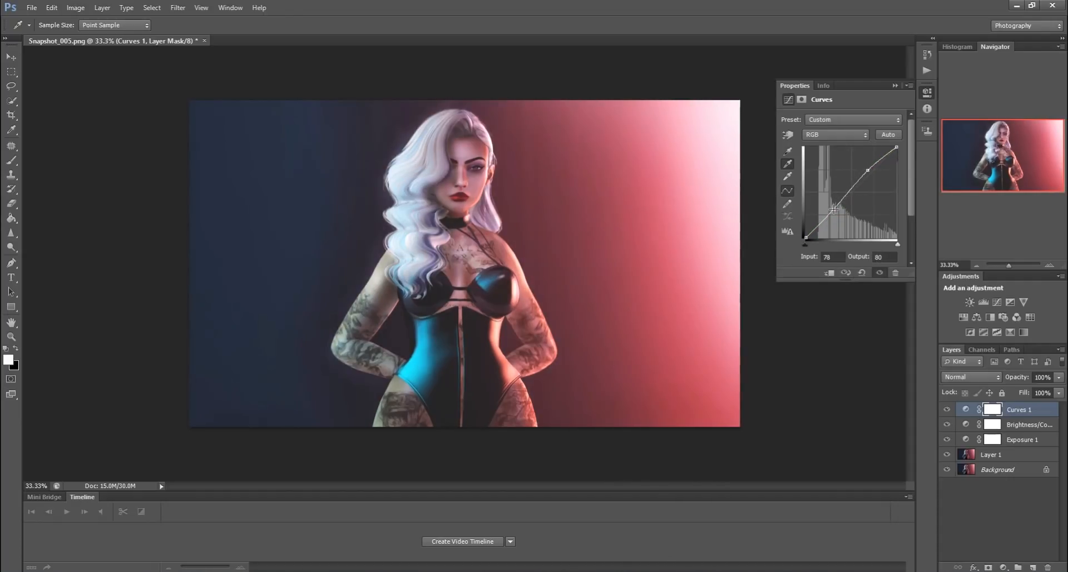
mouse_move(834, 208)
mouse_down()
mouse_move(832, 220)
mouse_move(839, 203)
mouse_up()
Duplicate Layer 1 beneath the adjustment layers and add a white layer mask to both the copy and the original
click(993, 457)
key(b)
key(ctrl+j)
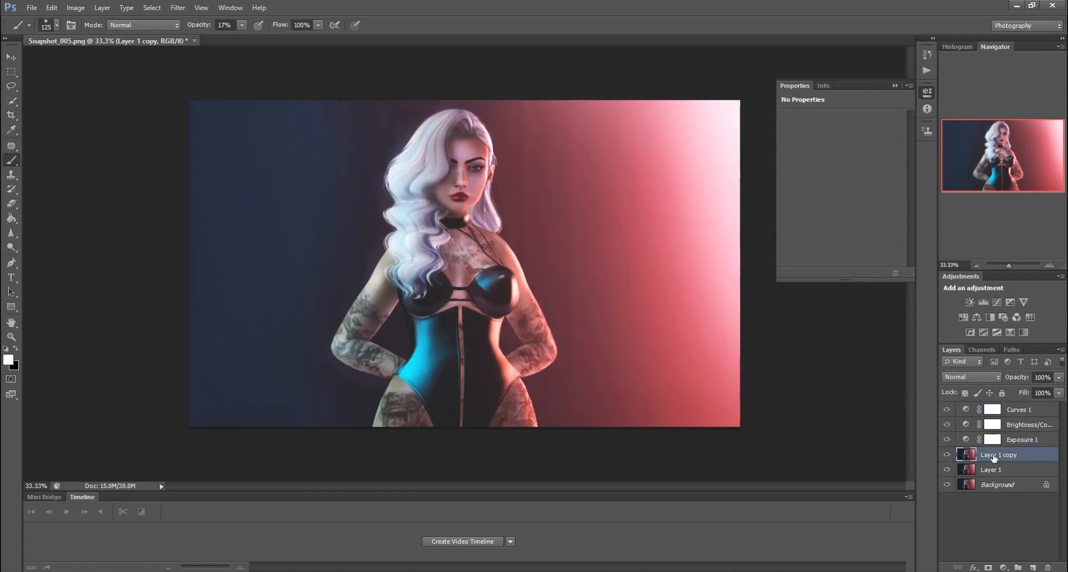
click(989, 567)
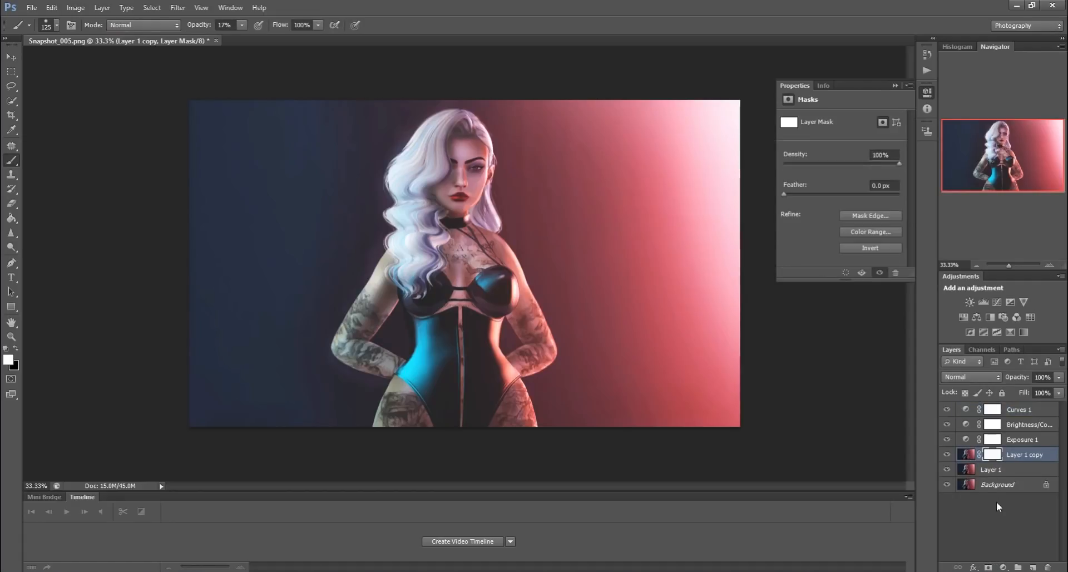
click(1005, 470)
click(988, 567)
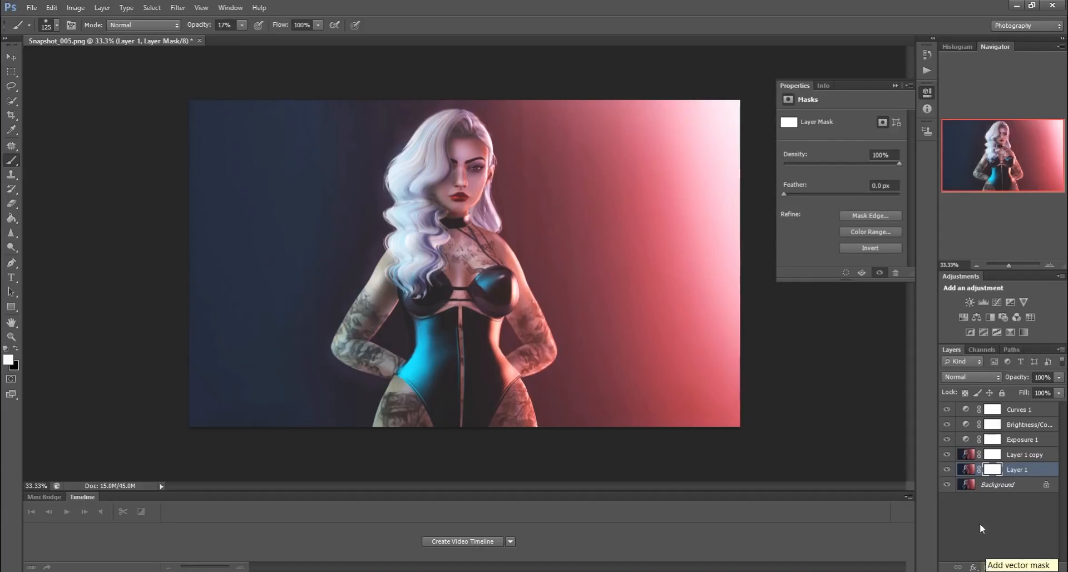
Exclude the red channel from Layer 1 copy in its blending options
right_click(1020, 454)
click(965, 51)
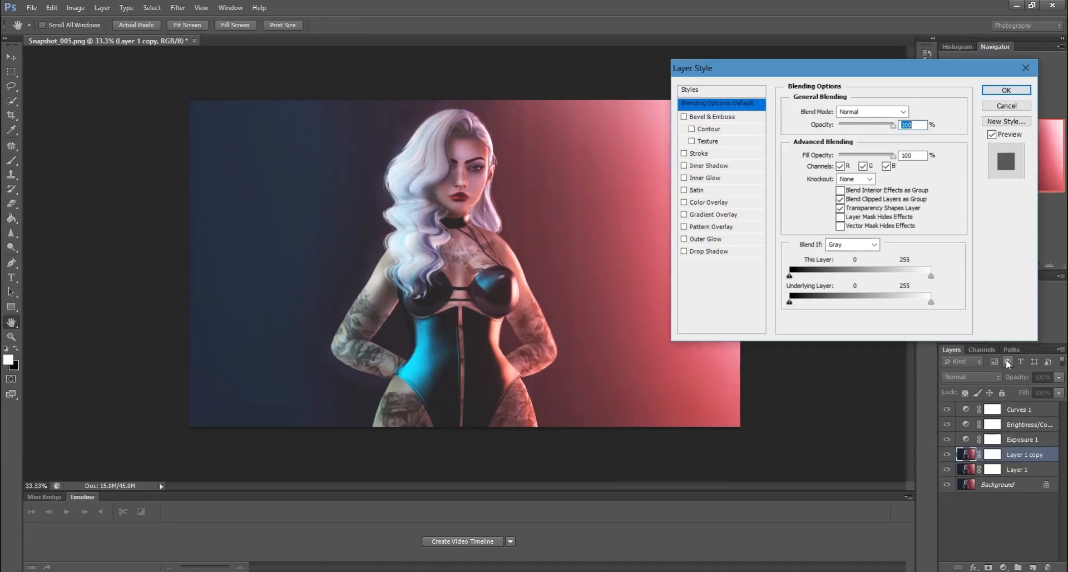
click(840, 166)
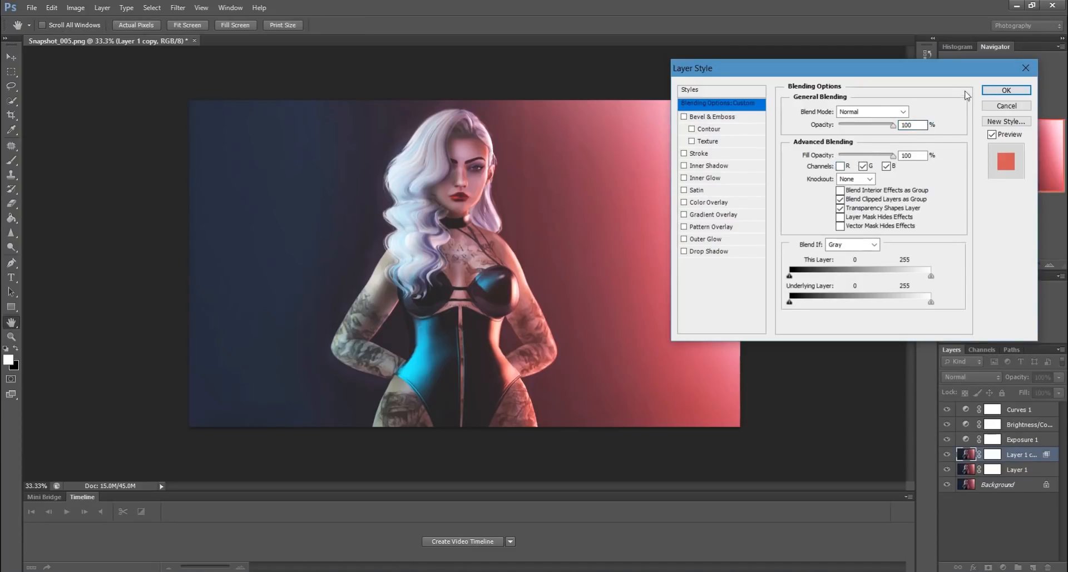
click(1007, 90)
Exclude the green and blue channels from Layer 1 in its blending options
right_click(1020, 470)
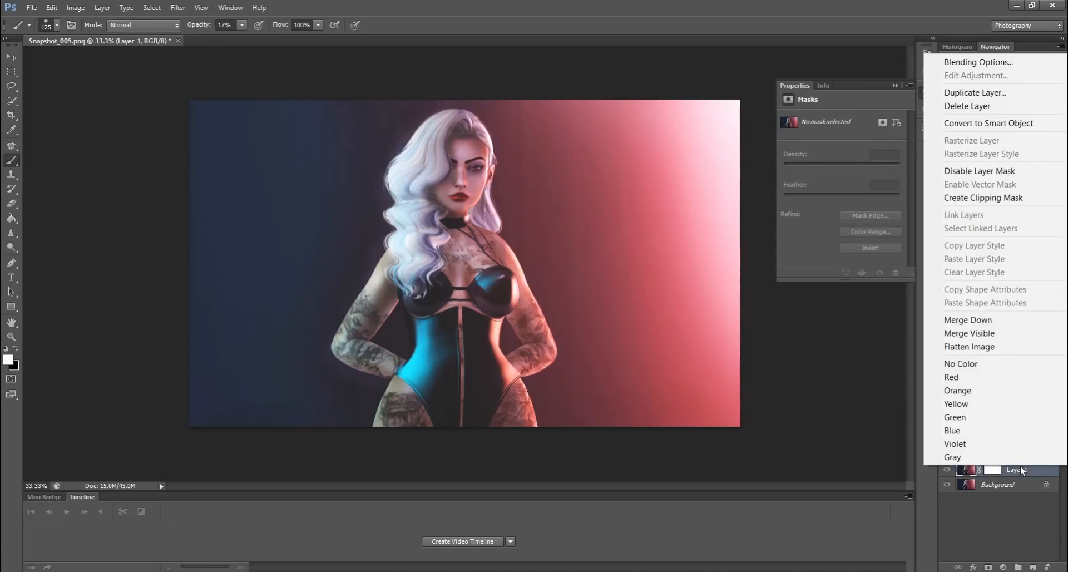
click(968, 62)
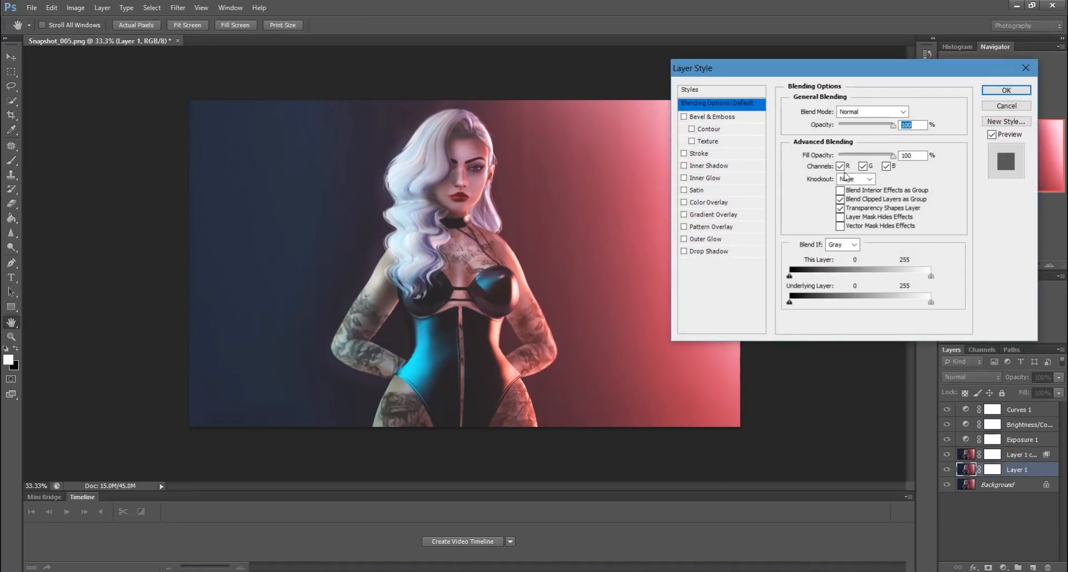
click(864, 166)
click(885, 166)
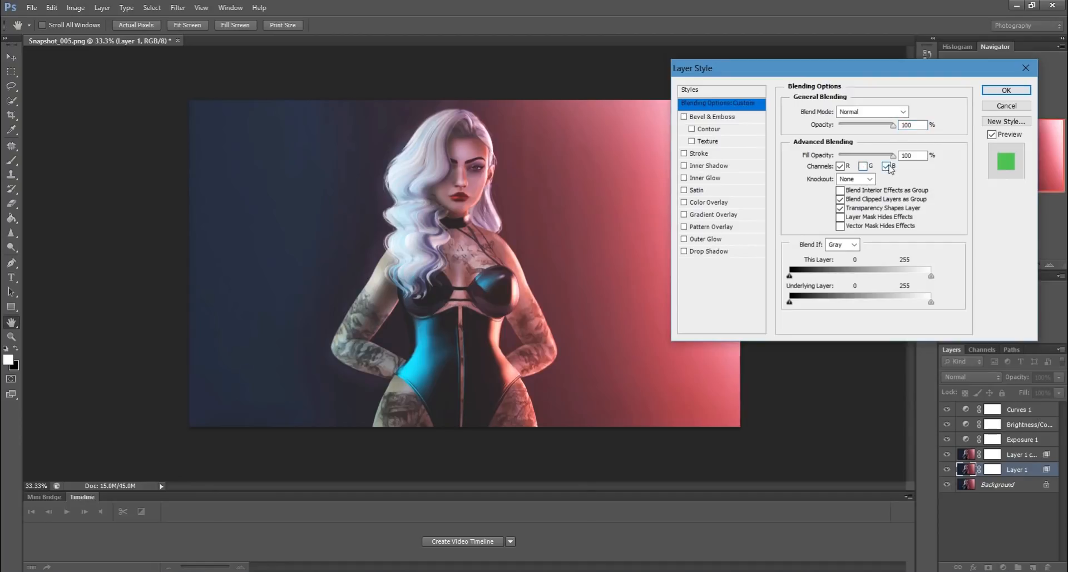
click(1007, 90)
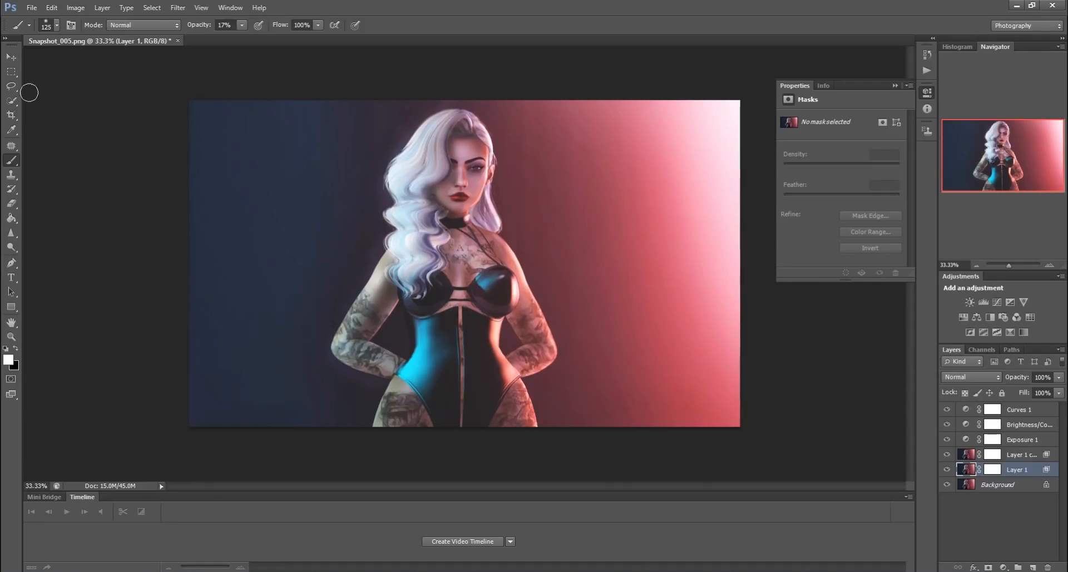
Nudge Layer 1 copy horizontally with the Move tool until it sits a few pixels left of Layer 1
click(18, 65)
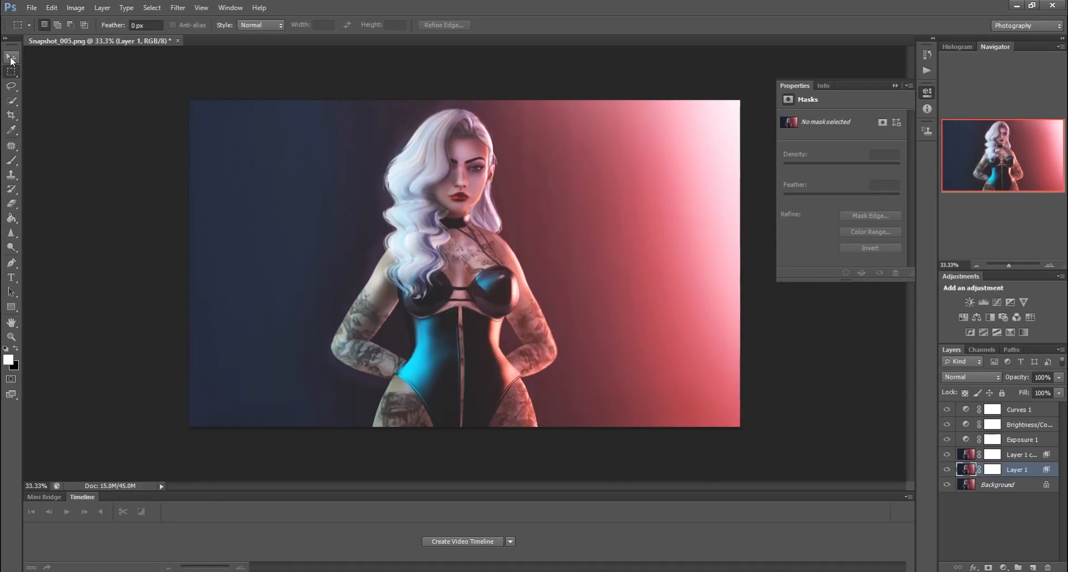
click(11, 58)
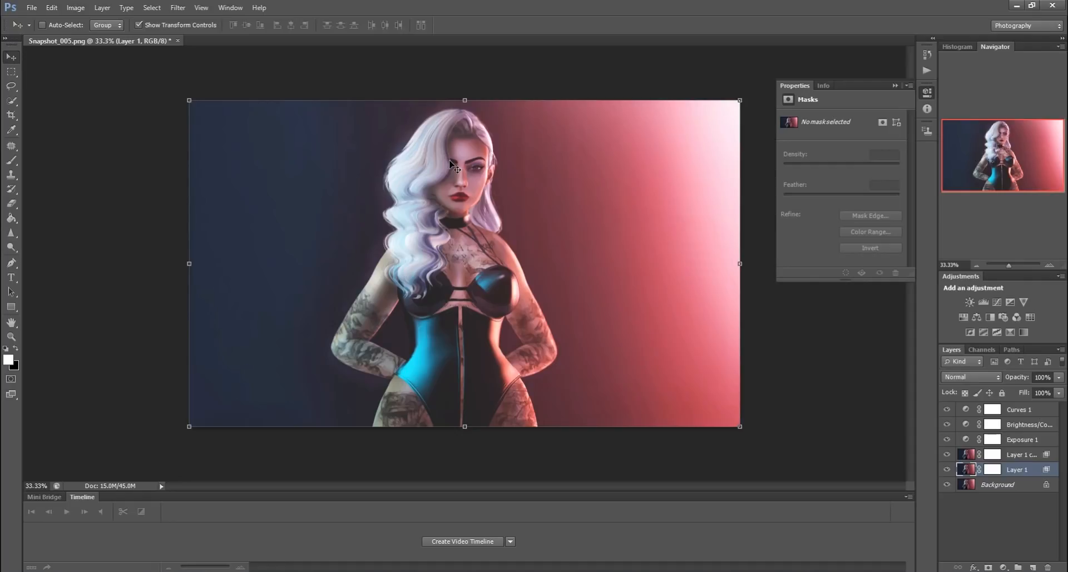
click(895, 85)
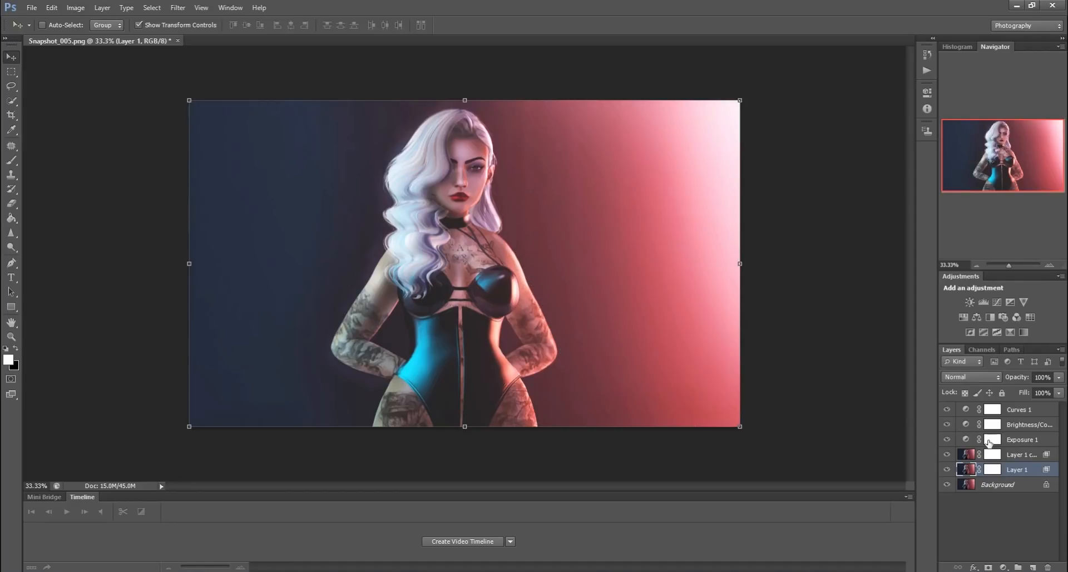
click(1004, 454)
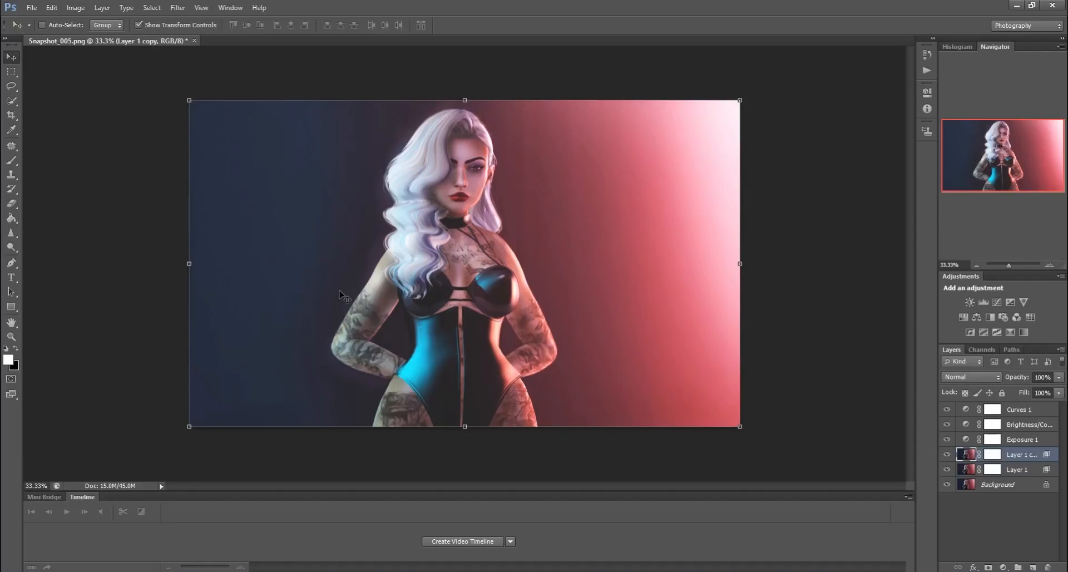
key(Right)
key(Right)
key(Right)
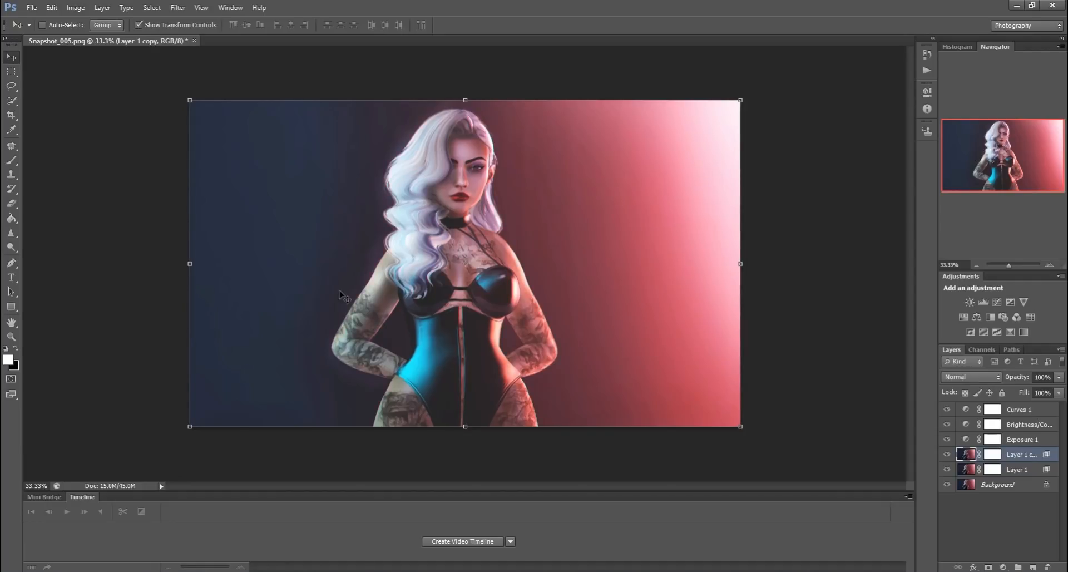
key(Left)
key(Left)
key(Left)
key(Left)
key(Left)
key(Left)
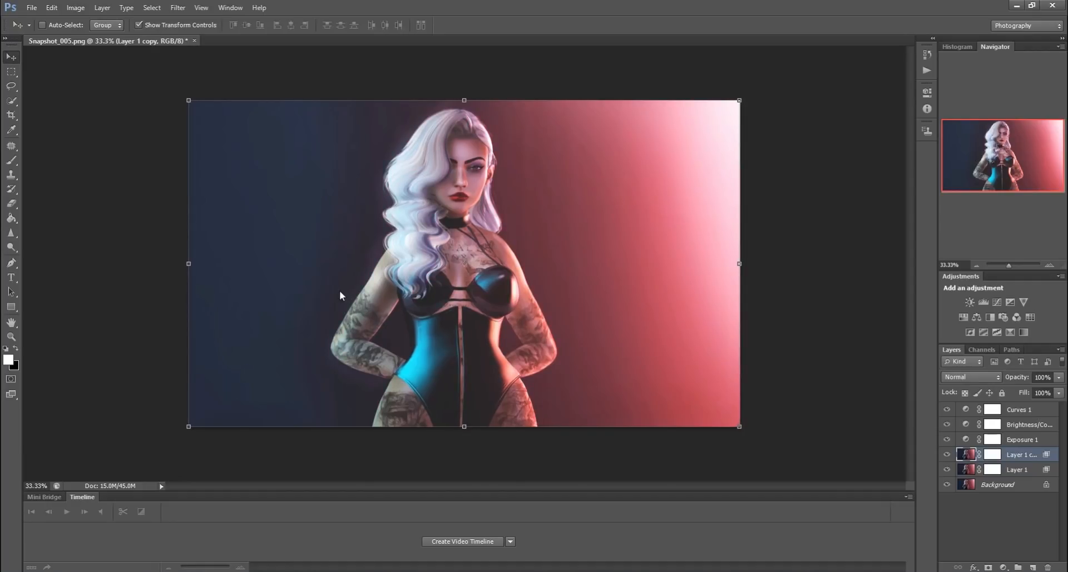
key(Right)
key(Right)
key(Right)
key(Left)
key(Left)
key(Left)
key(Left)
key(Left)
key(Left)
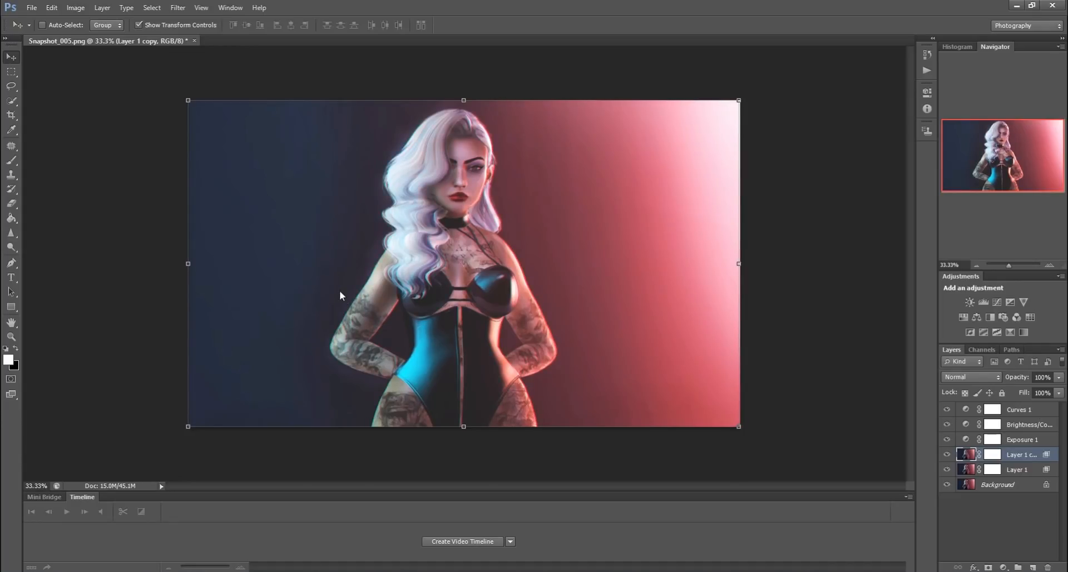
Nudge Layer 1 copy vertically until it sits slightly higher than Layer 1
key(Down)
key(Down)
key(Down)
key(Up)
key(Up)
key(Up)
key(Up)
key(Up)
key(Up)
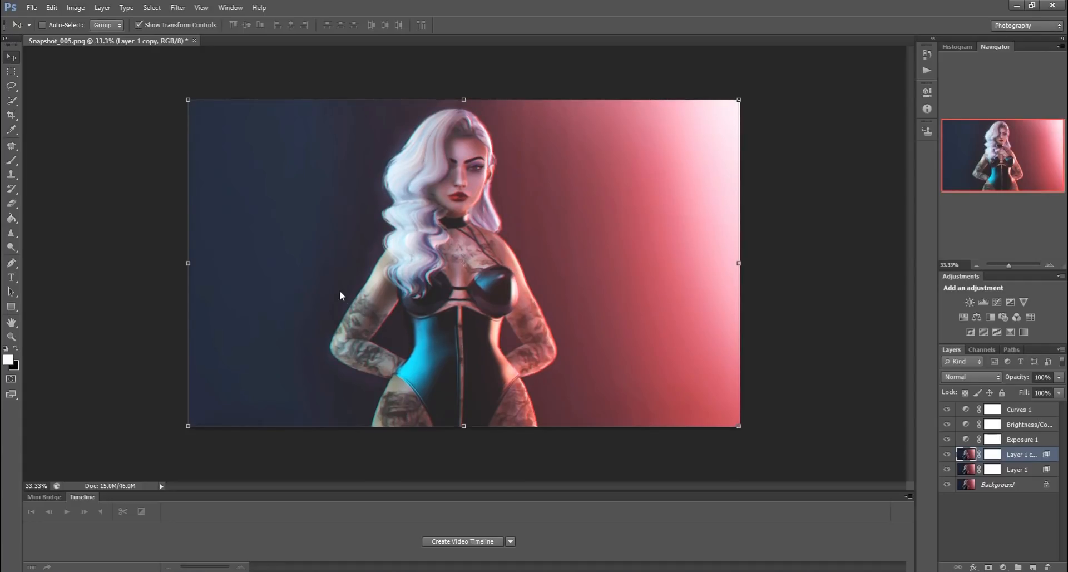
Erase the split-color fringing over the face on Layer 1 copy with a 60 px eraser at 96% opacity
click(16, 339)
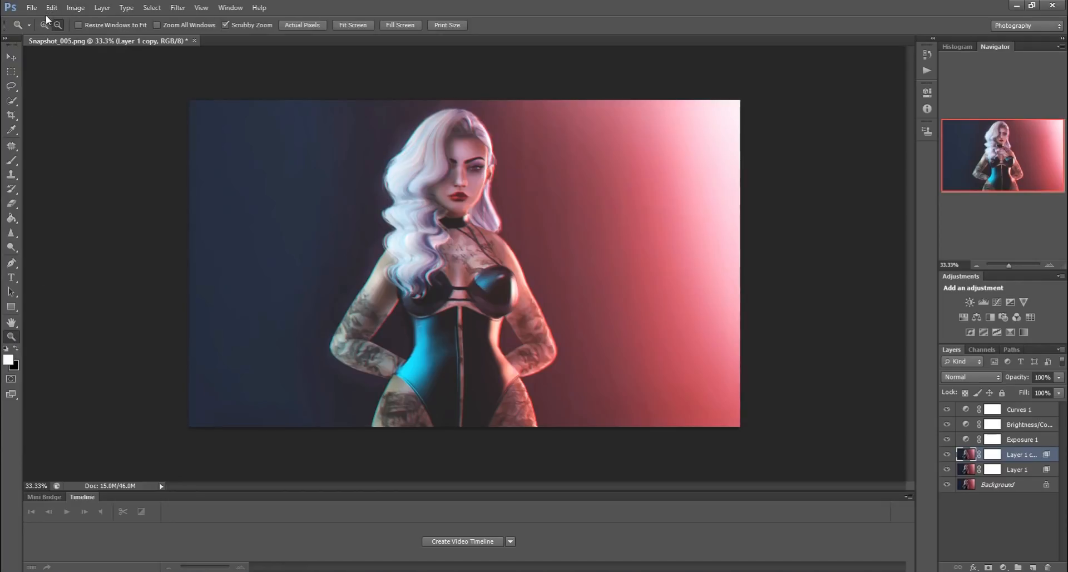
click(419, 149)
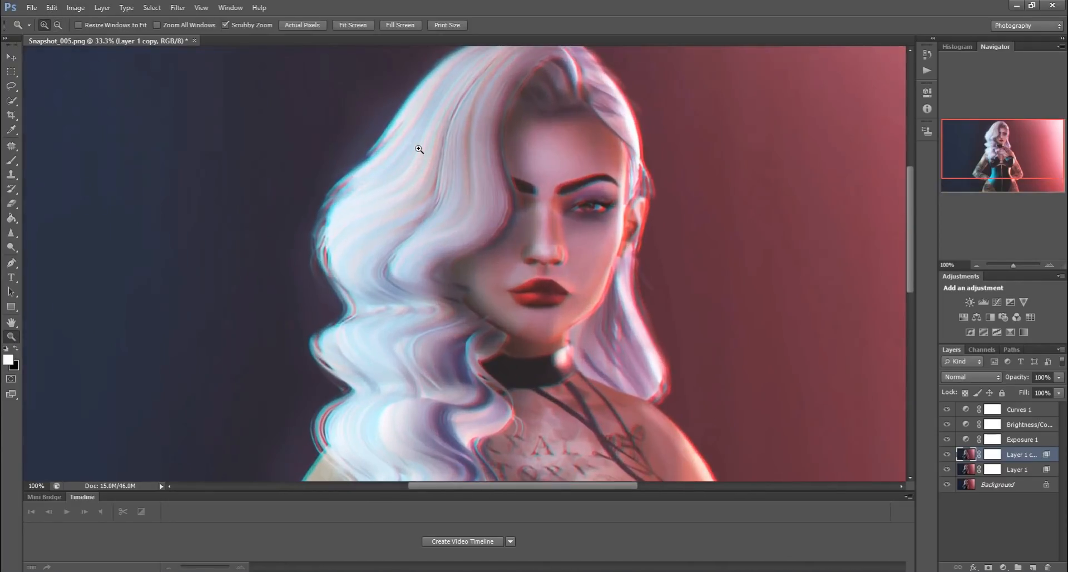
click(544, 294)
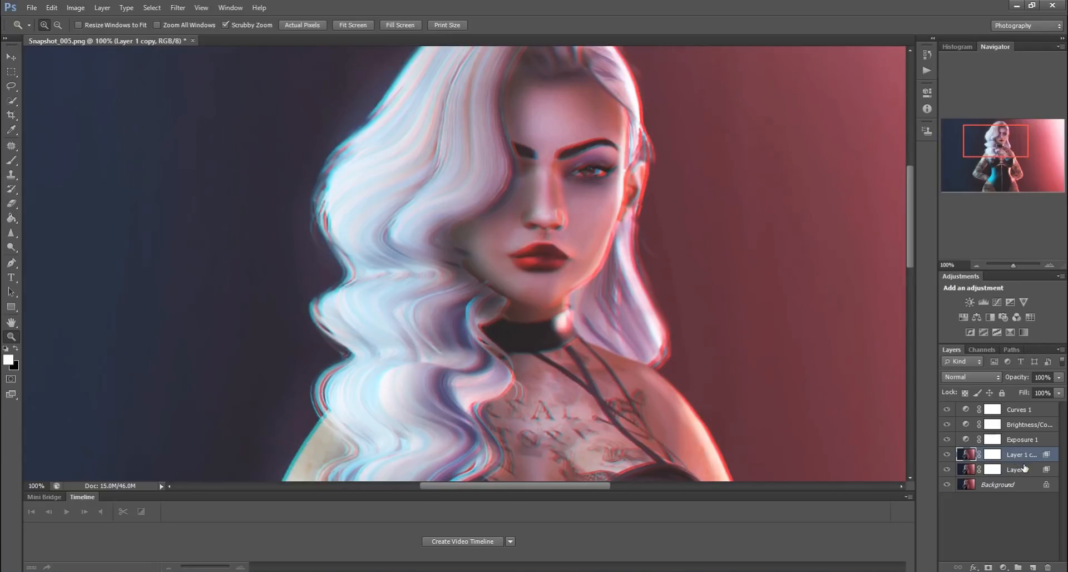
click(17, 201)
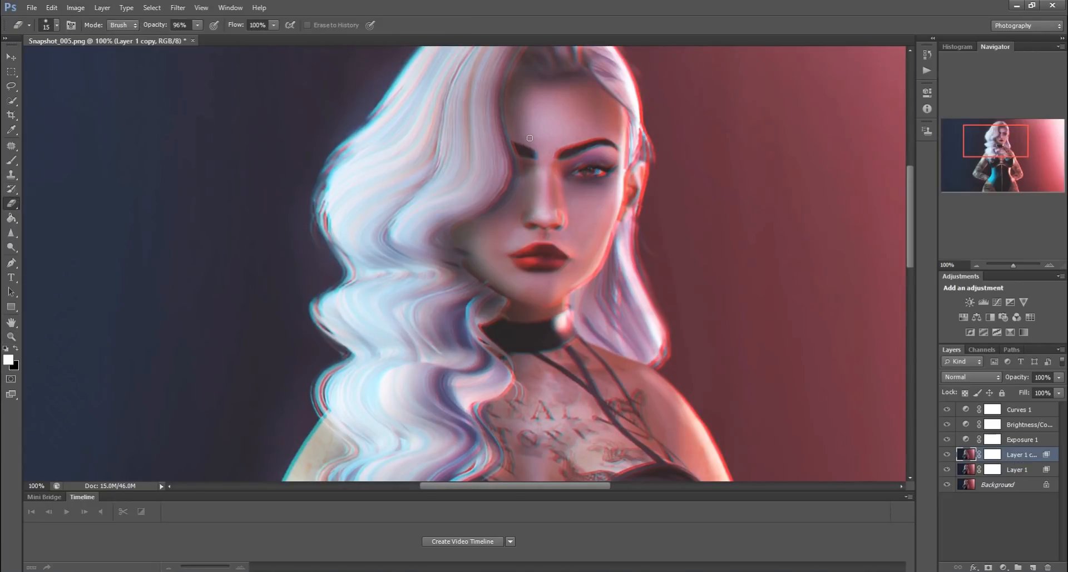
key(bracketright)
key(bracketright)
key(bracketright)
key(bracketright)
key(bracketright)
mouse_move(600, 171)
mouse_down()
mouse_move(568, 176)
mouse_move(587, 164)
mouse_move(612, 171)
mouse_move(580, 186)
mouse_move(574, 145)
mouse_up()
Examine the color split effect on the torso, arms and whole figure at several zoom levels
scroll(569, 237, down, 5)
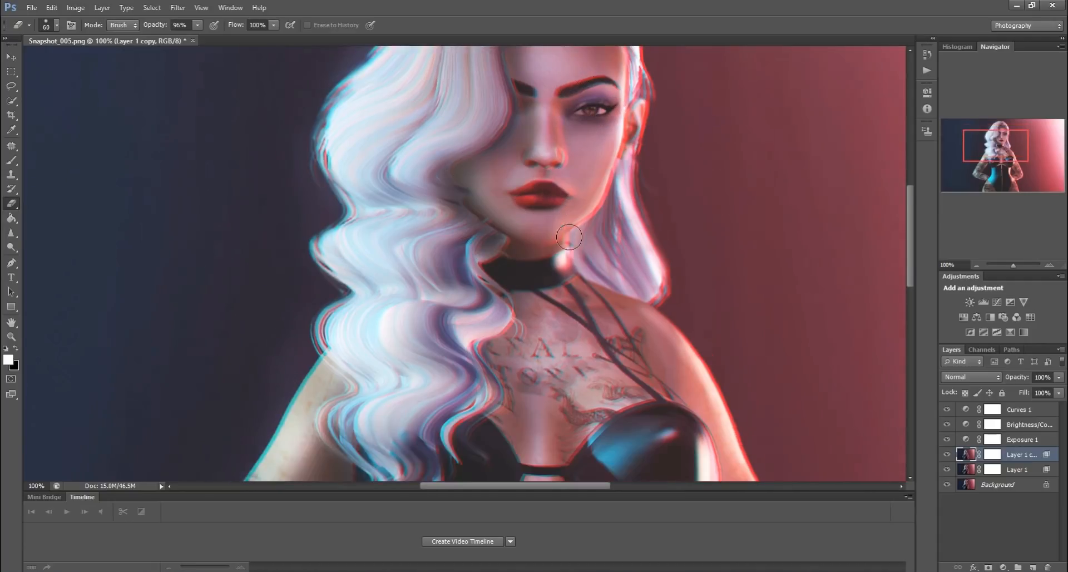
scroll(569, 237, down, 2)
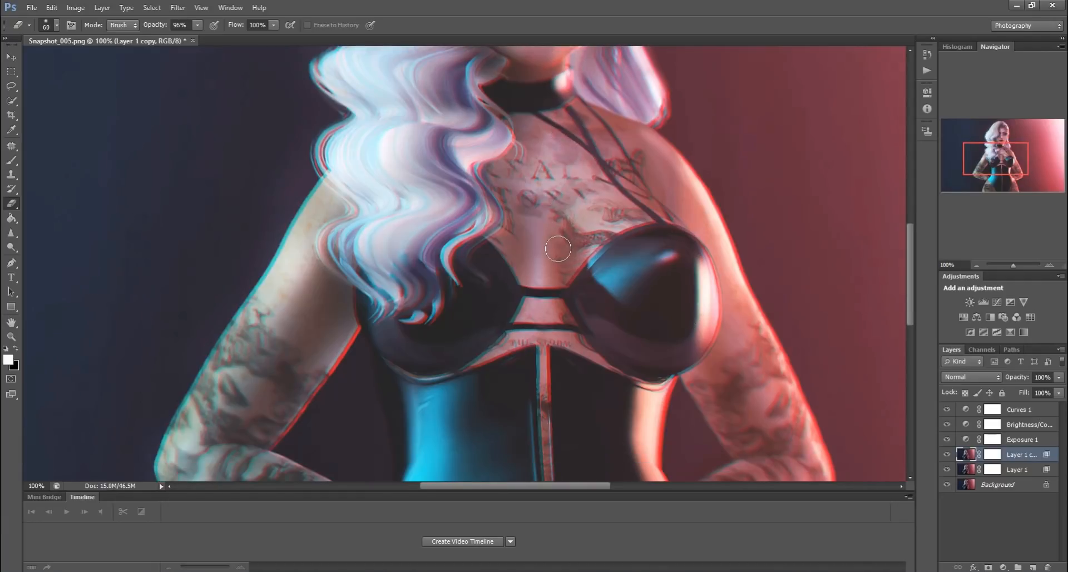
click(11, 336)
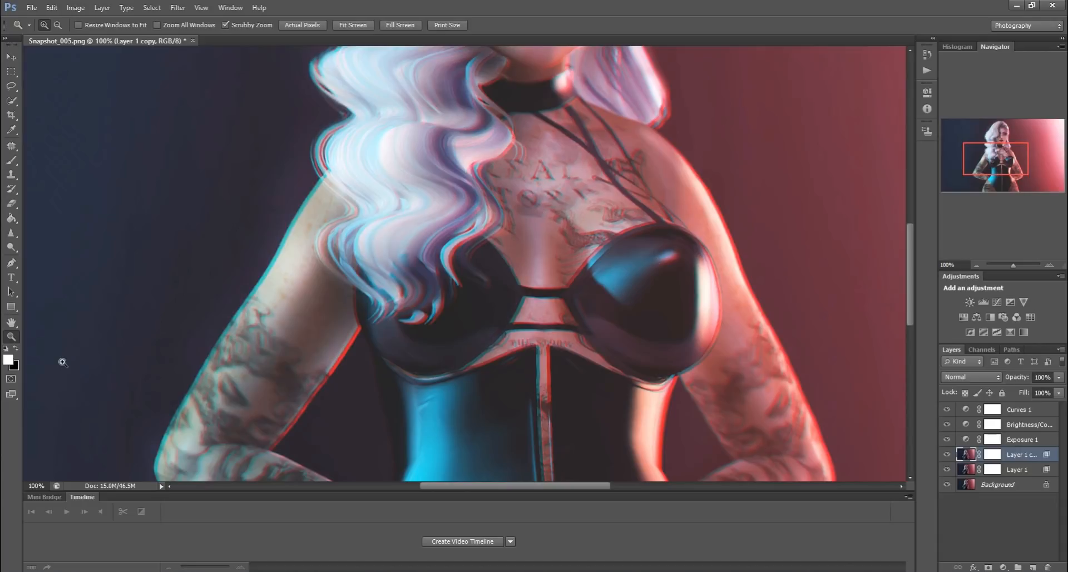
click(56, 25)
click(317, 225)
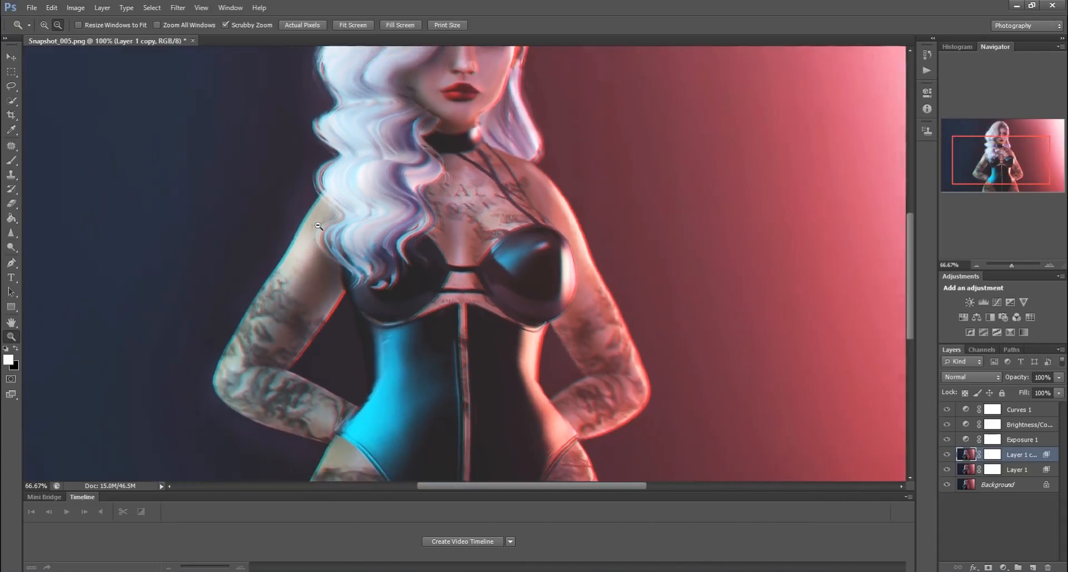
click(318, 225)
click(318, 225)
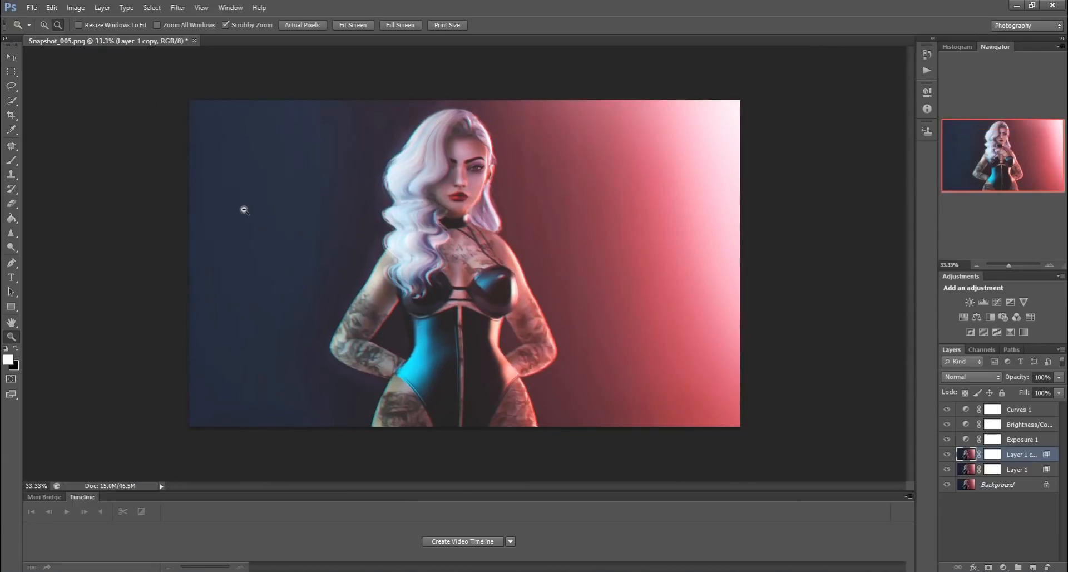
click(43, 25)
click(469, 277)
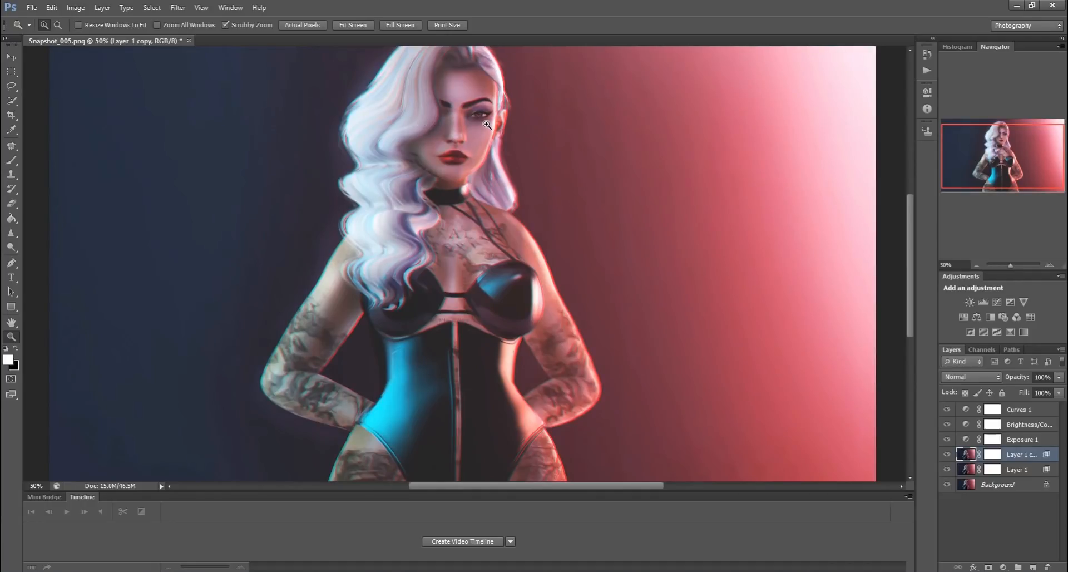
scroll(487, 125, down, 3)
scroll(487, 125, up, 2)
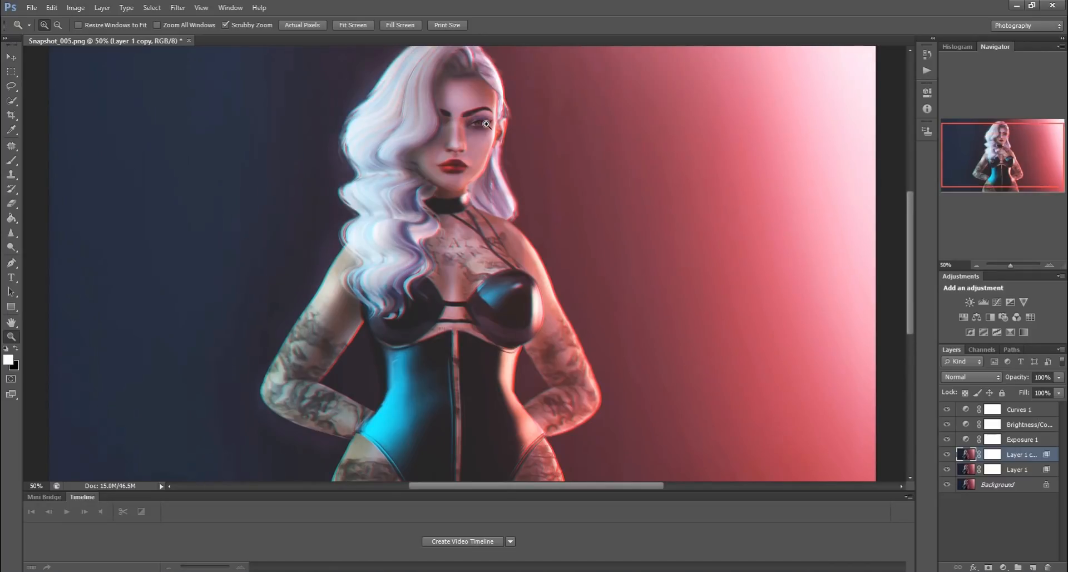
Merge Layer 1 copy, Layer 1 and Background into a single layer and duplicate the merged Background
shift+click(1013, 484)
right_click(1014, 484)
click(949, 448)
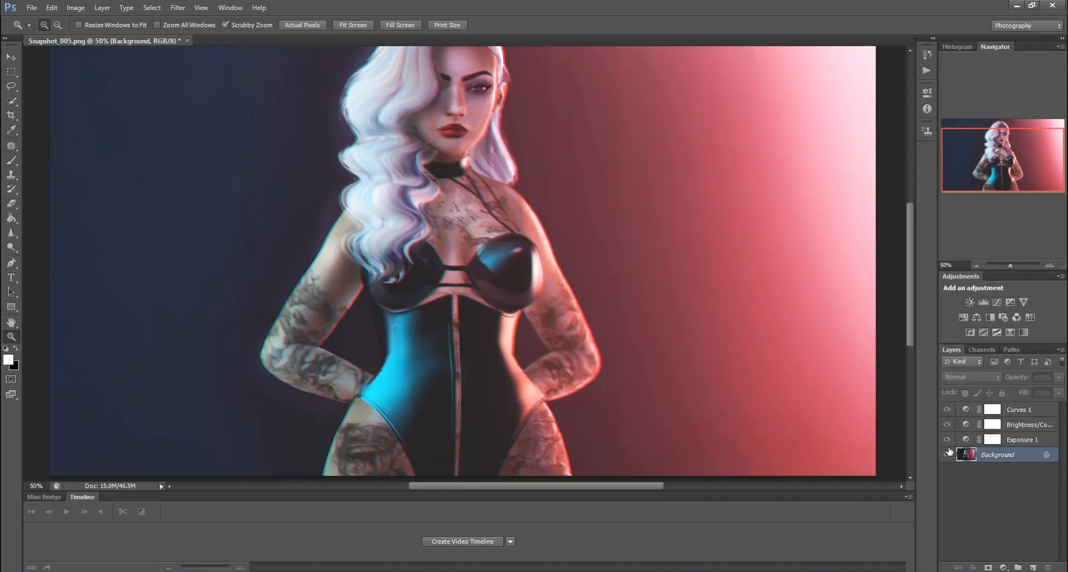
key(ctrl+j)
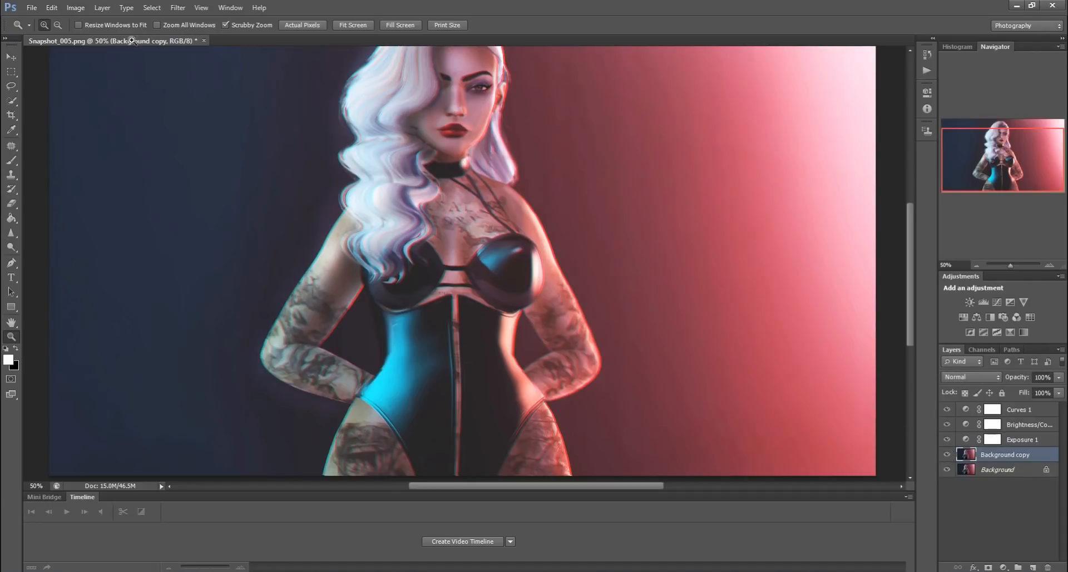
Apply the Sharpen filter to the Background copy layer
click(177, 8)
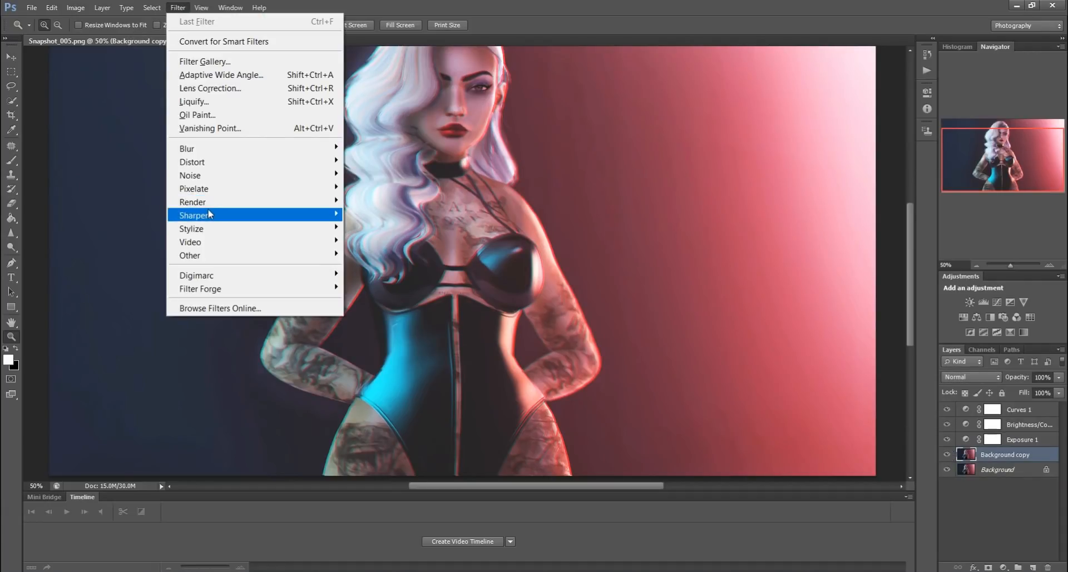
mouse_move(209, 215)
click(398, 216)
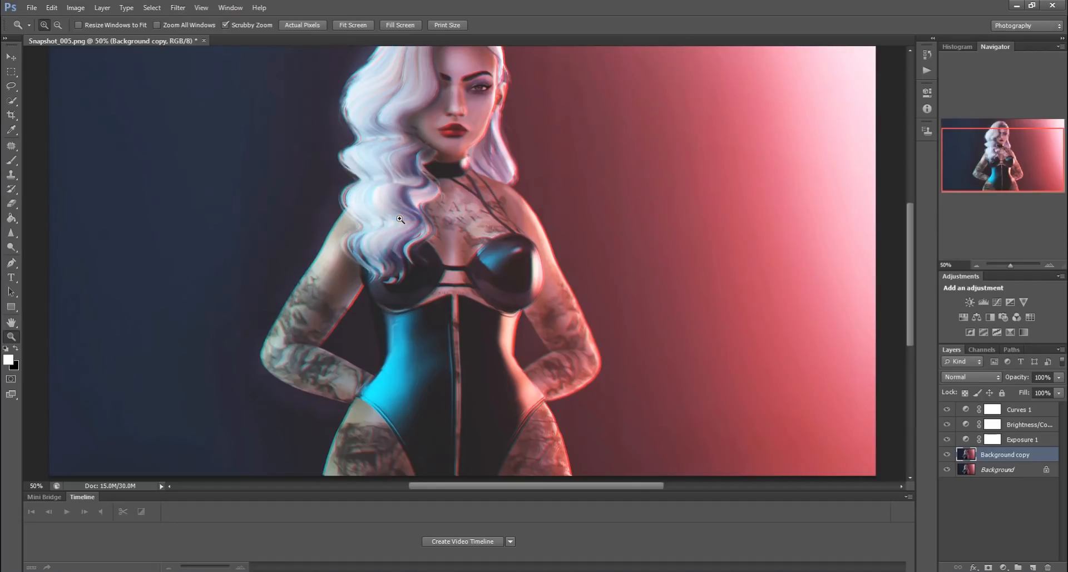
Apply the Add Noise filter to the Background copy layer
click(177, 7)
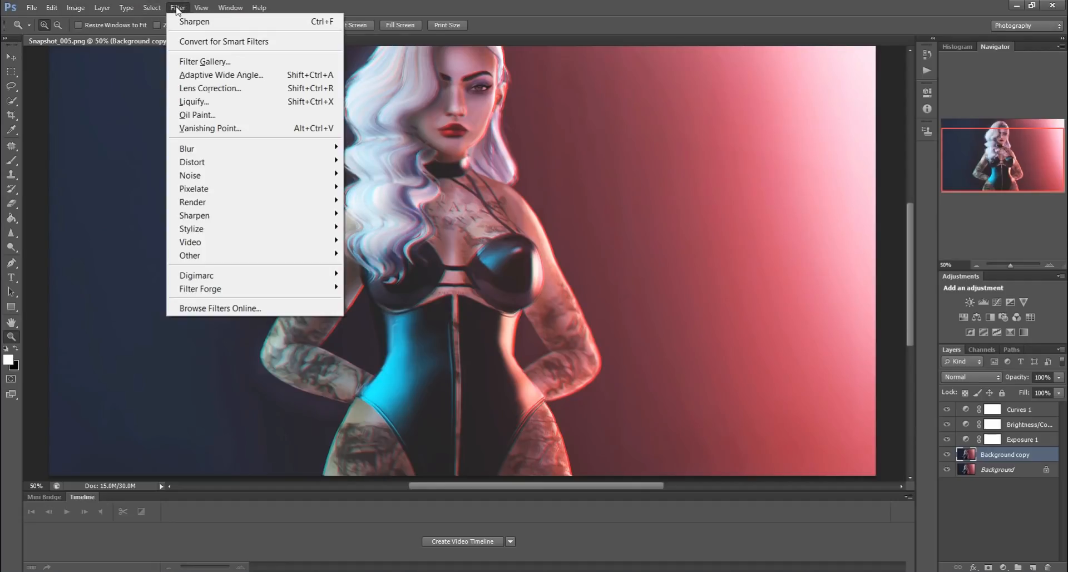
mouse_move(334, 175)
click(376, 175)
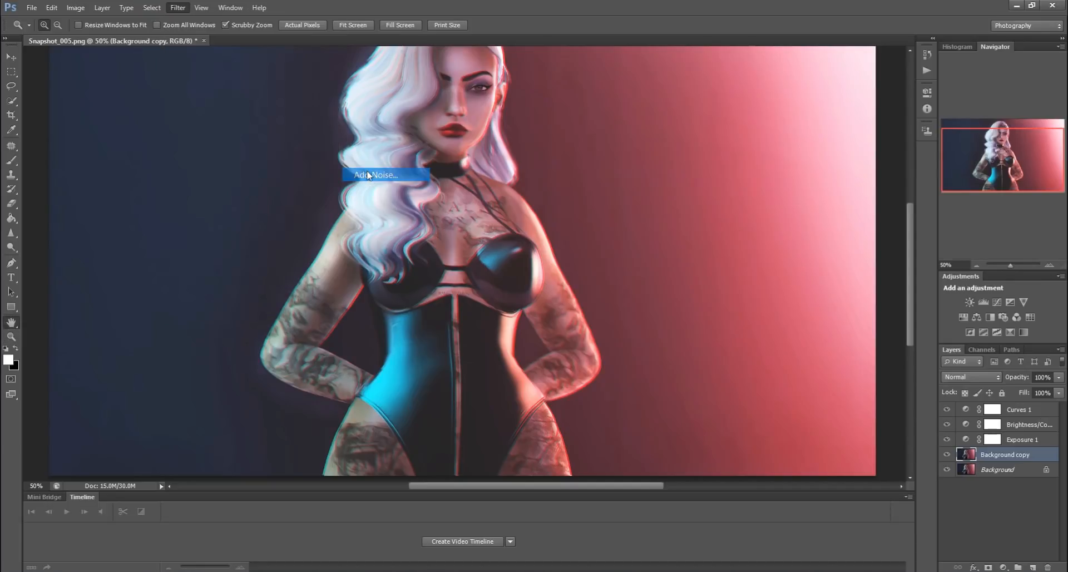
click(705, 196)
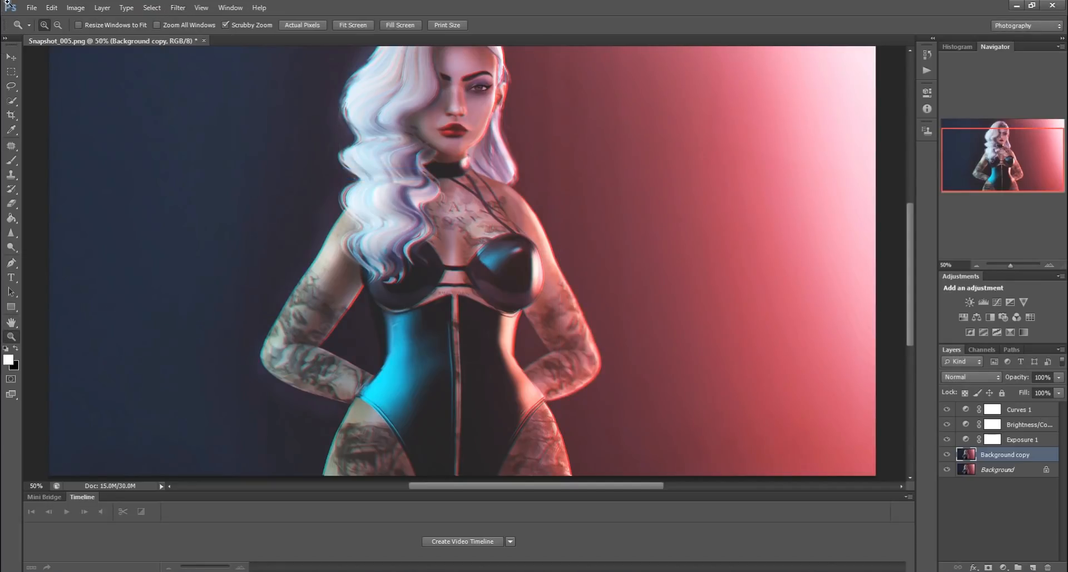
Choose the 844 px smoke brush tip for the Brush tool
click(14, 159)
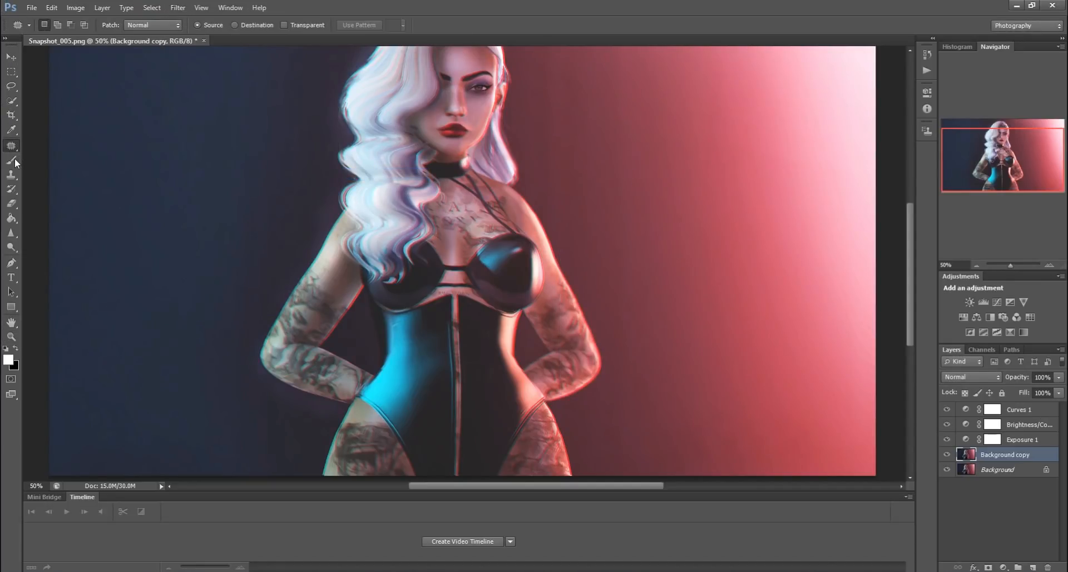
click(53, 26)
scroll(77, 116, down, 5)
click(76, 117)
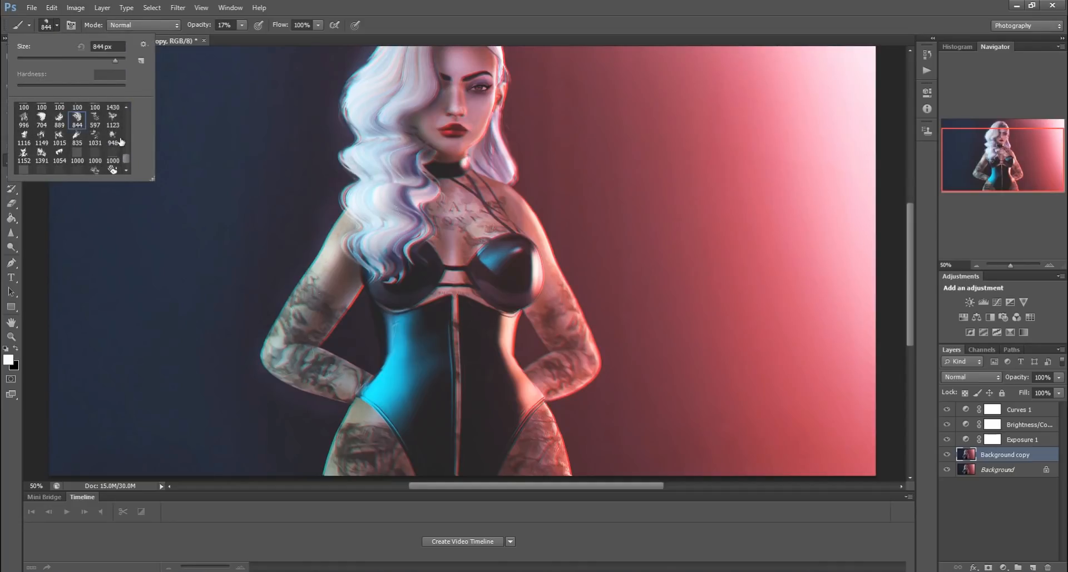
Try stamping white smoke over the red backdrop beside the figure's arm and hip, and undo the brush strokes
click(679, 377)
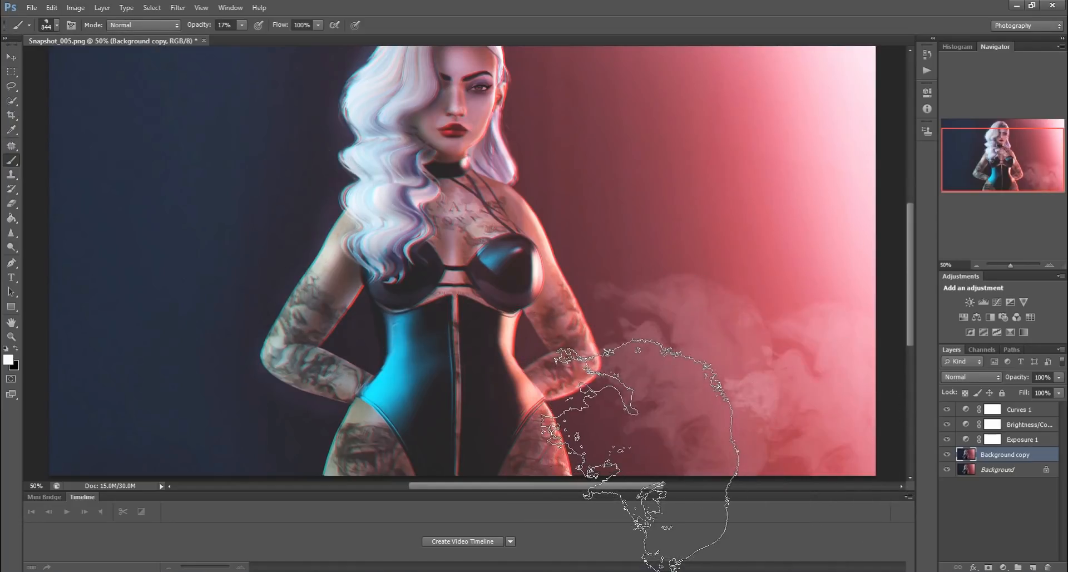
click(640, 434)
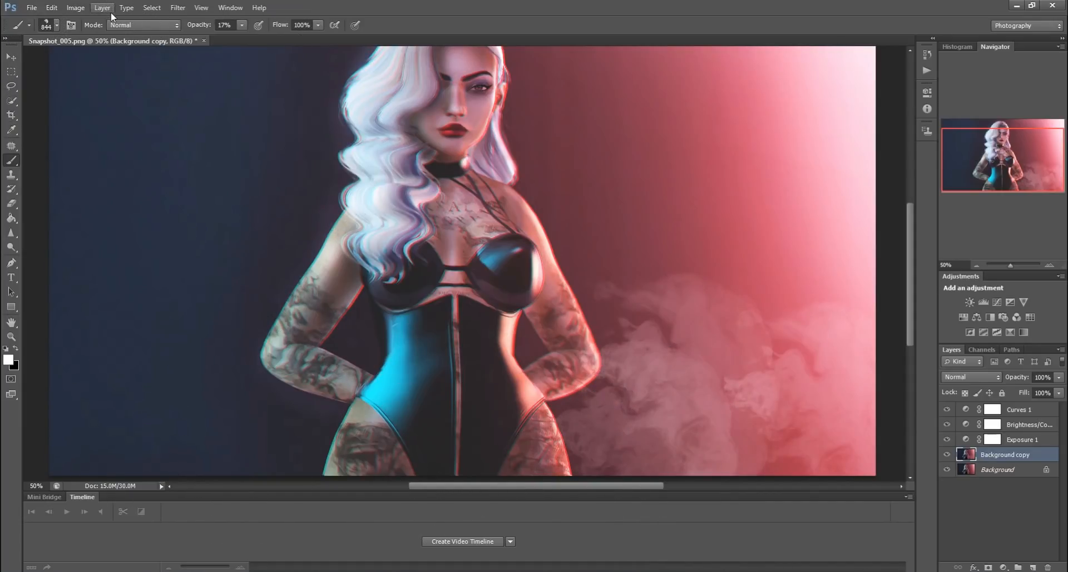
click(31, 8)
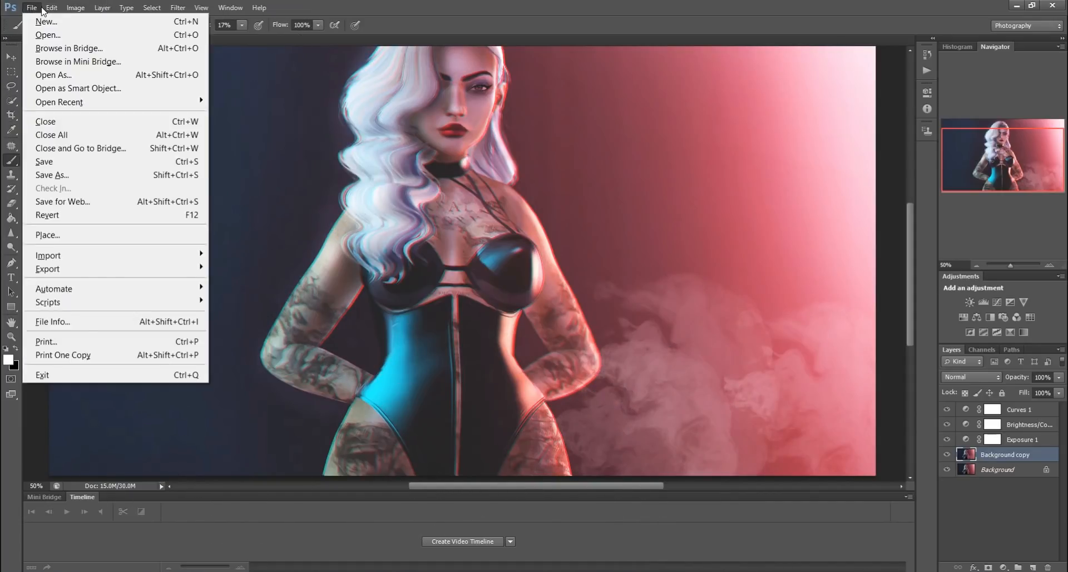
mouse_move(51, 8)
click(65, 49)
click(52, 8)
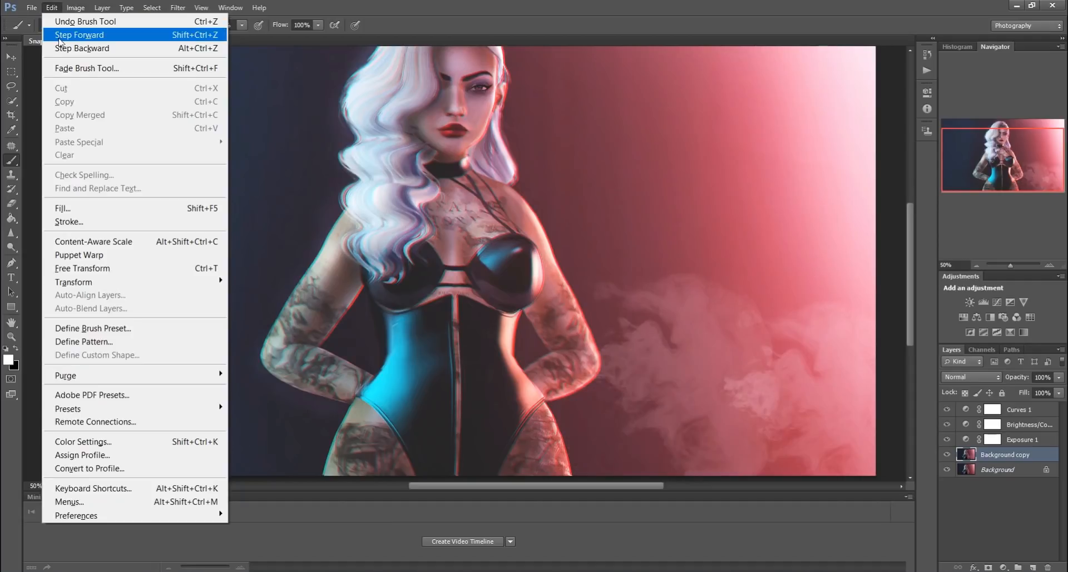
click(65, 48)
click(52, 7)
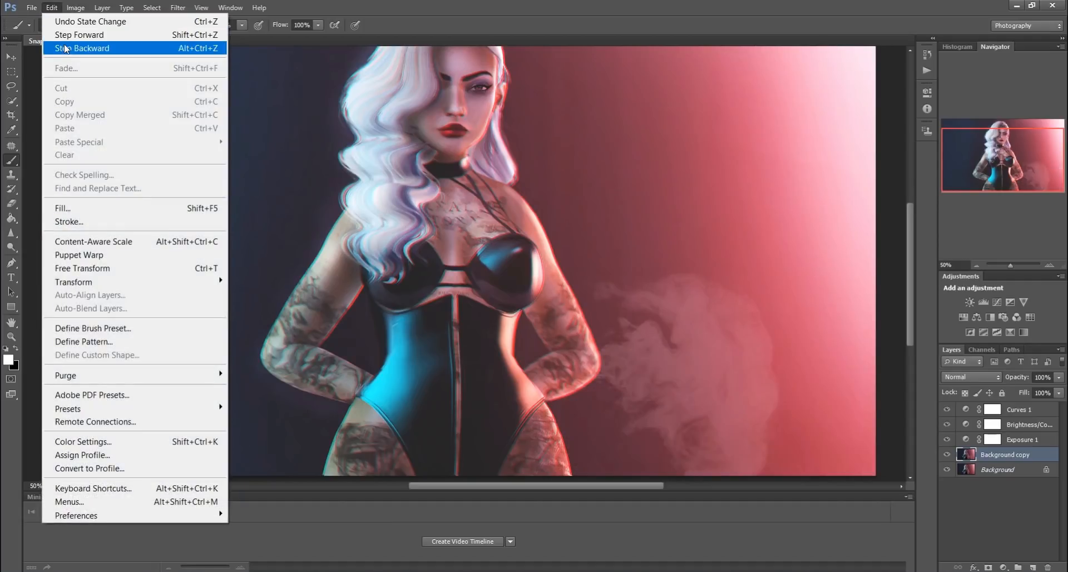
click(65, 49)
Set the brush's blending mode to Soft Light and its opacity to 56%
click(131, 24)
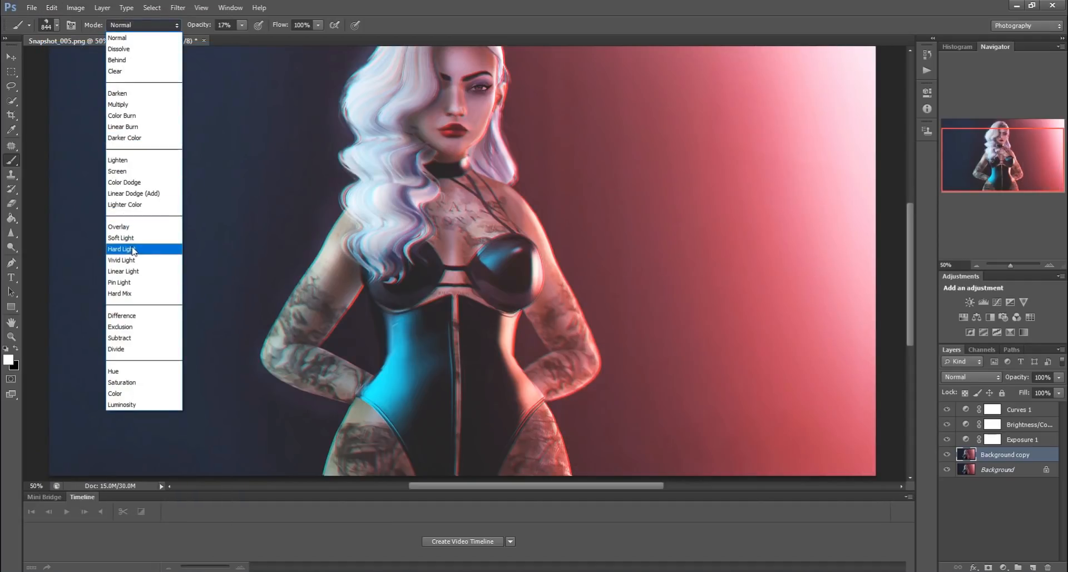
click(120, 238)
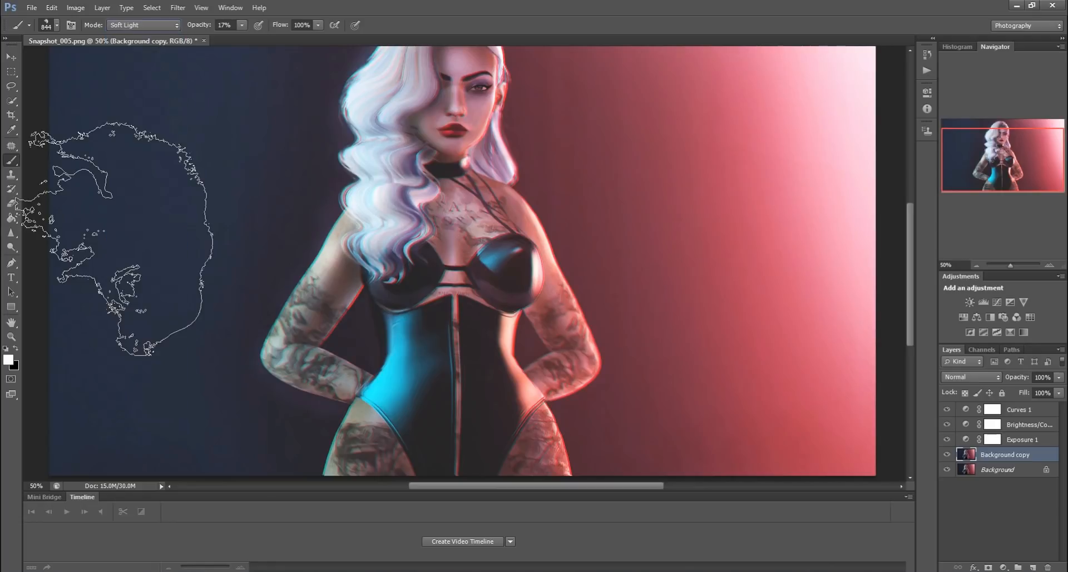
drag(242, 24, 265, 35)
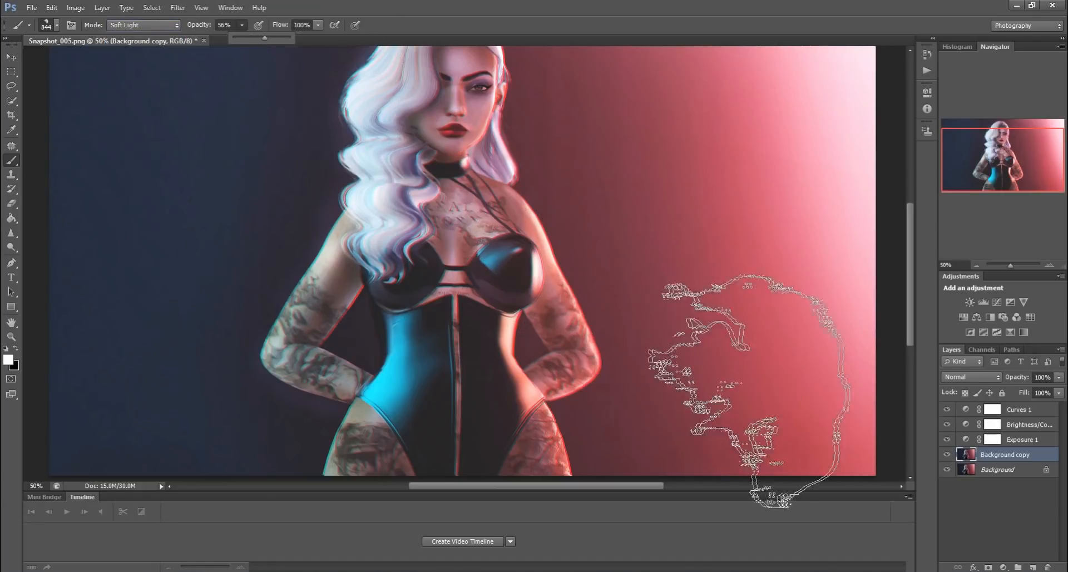
Stamp white smoke low on the red and blue backdrops, adding a puff on the red side with the 704 px smoke tip
click(809, 426)
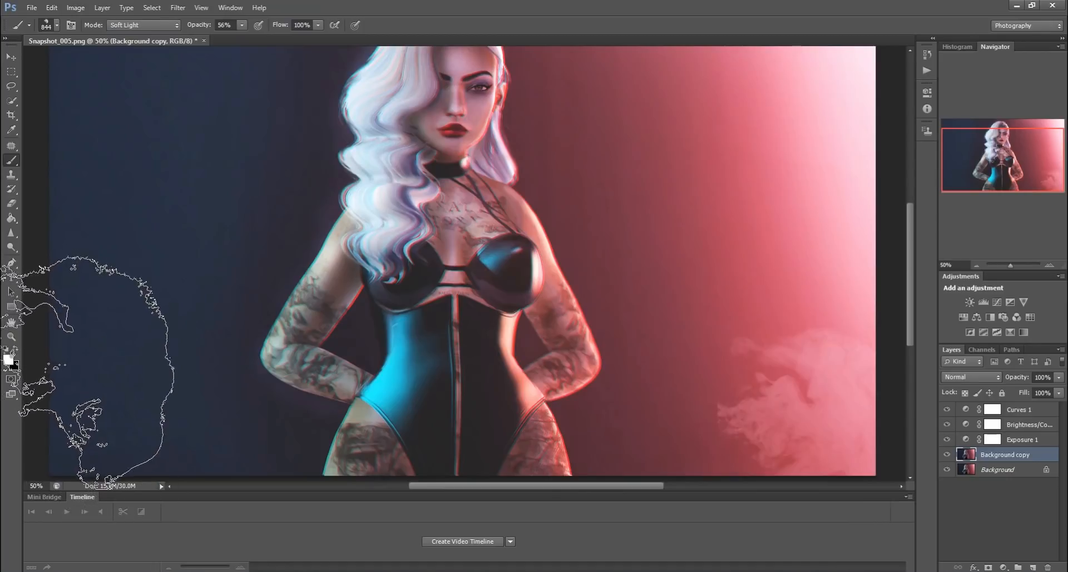
click(89, 368)
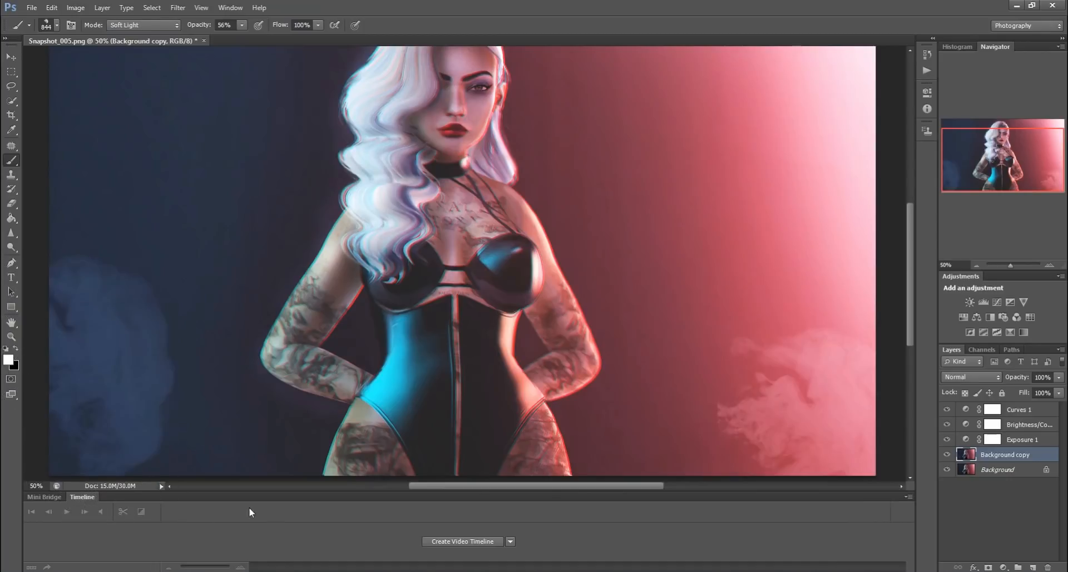
click(56, 25)
click(42, 120)
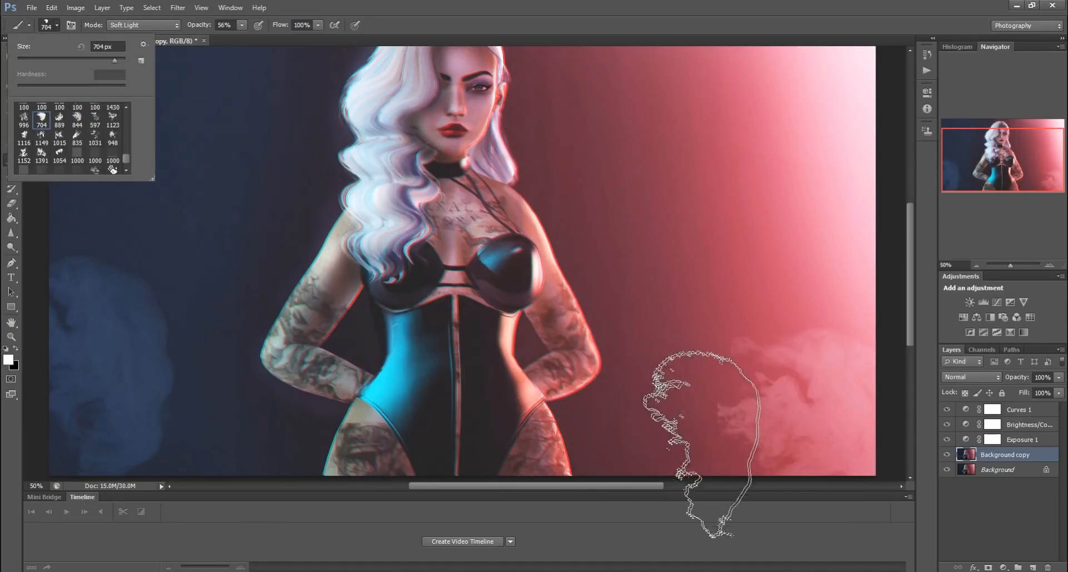
click(725, 454)
Try stamping smoke at 1200 px over the red corner with the canvas view rotated to -49°, undo it, and reset the view
key(bracketright)
key(bracketright)
key(bracketright)
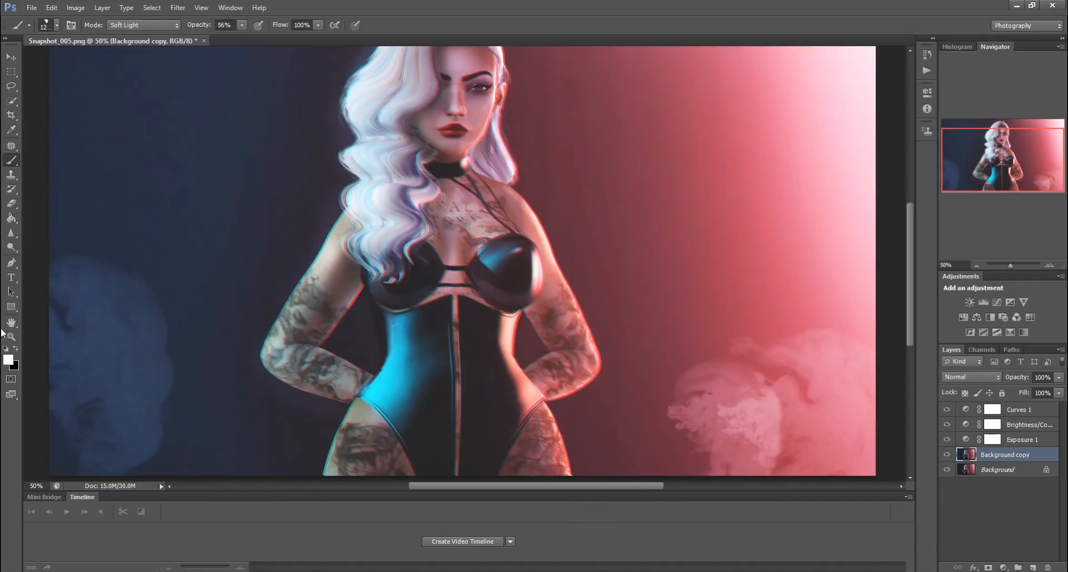
drag(11, 322, 26, 329)
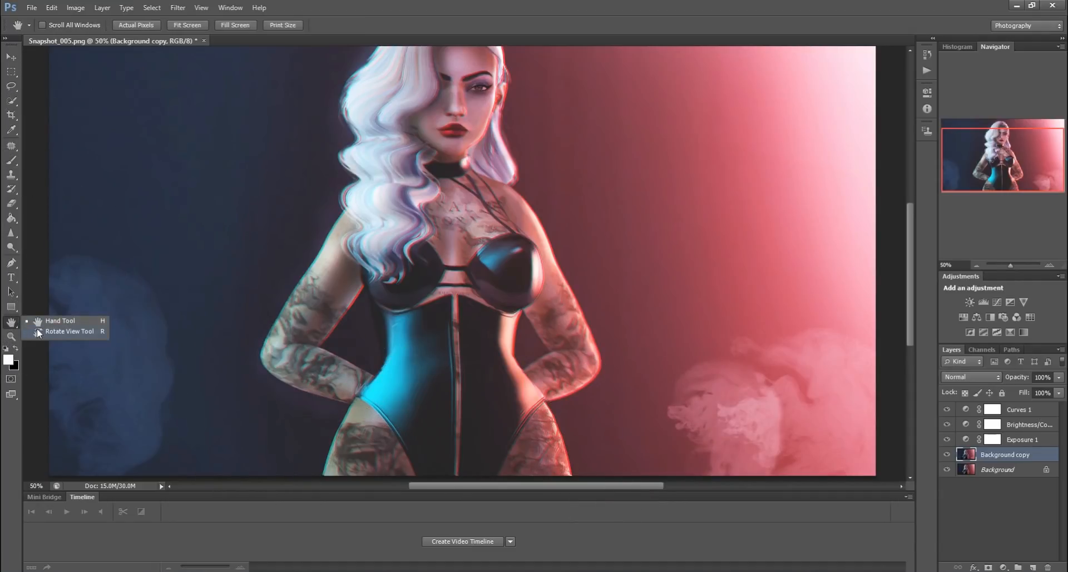
click(37, 328)
drag(170, 157, 240, 380)
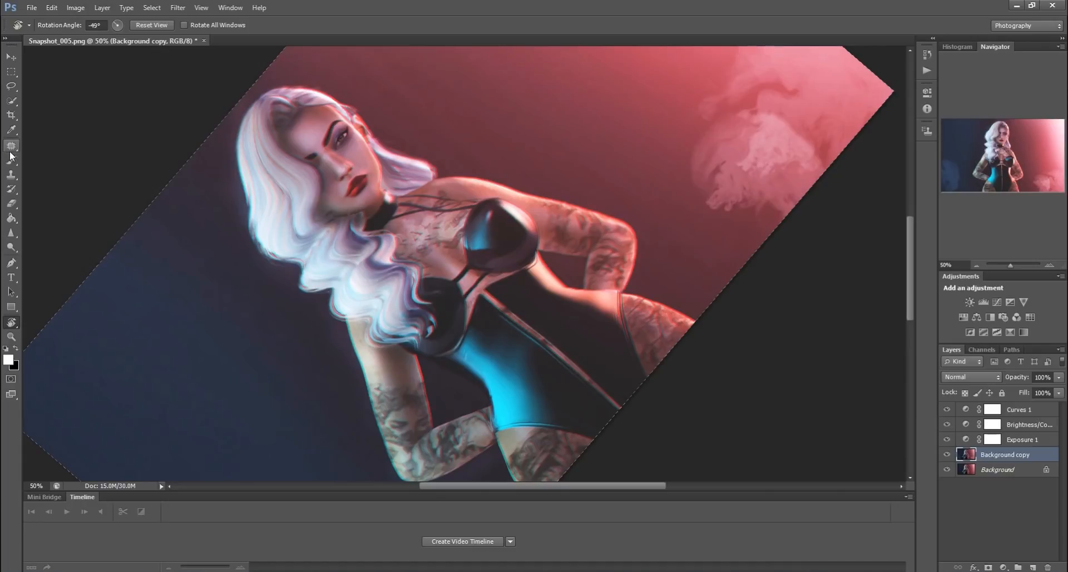
click(11, 160)
click(828, 142)
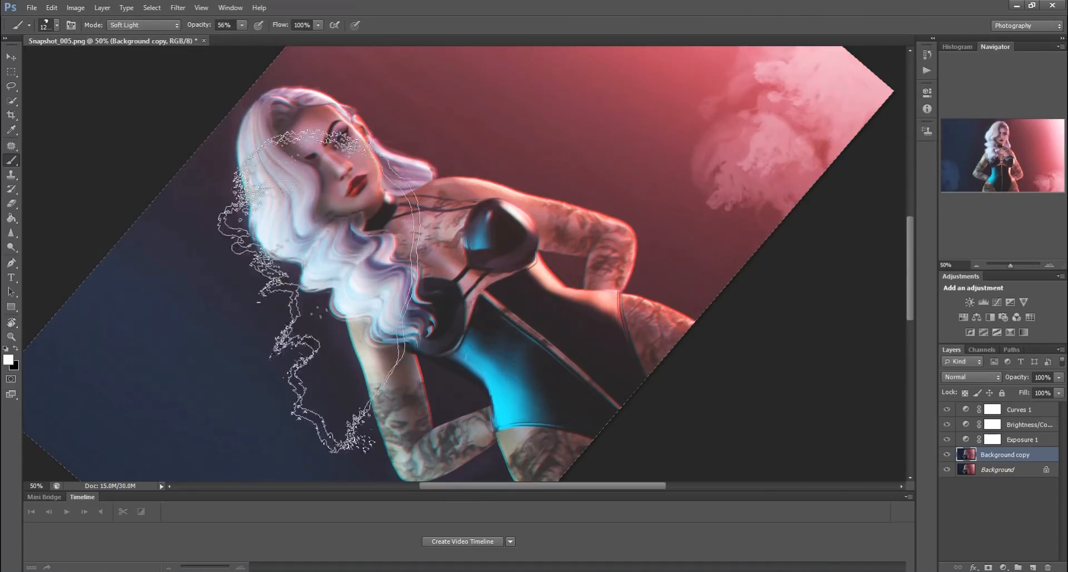
click(51, 8)
click(56, 48)
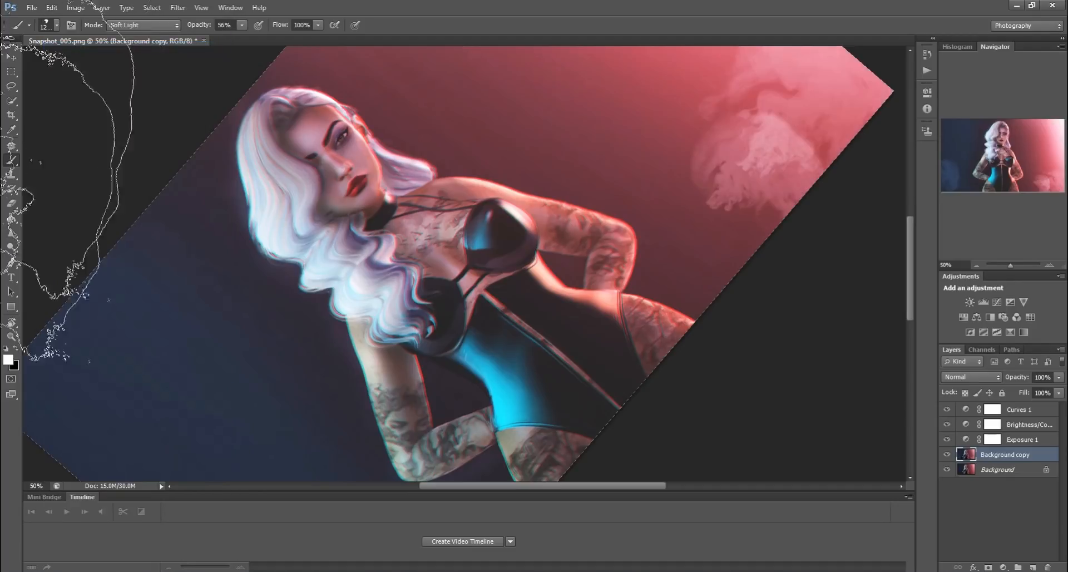
key(r)
click(141, 22)
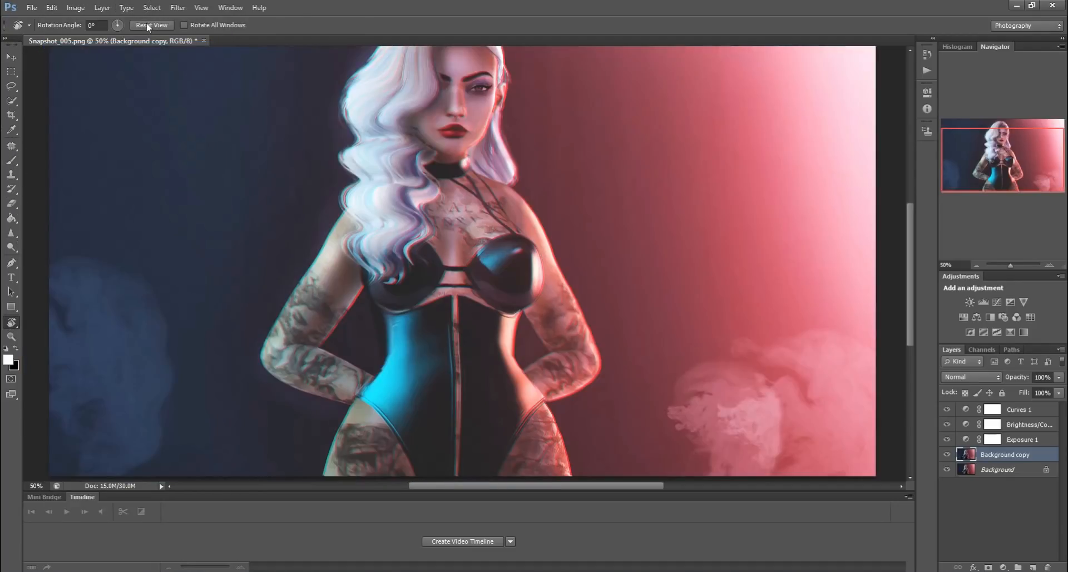
Delete the smoke-painted Background copy layer and duplicate the Background layer as its replacement
click(945, 456)
click(946, 456)
key(Delete)
key(ctrl+j)
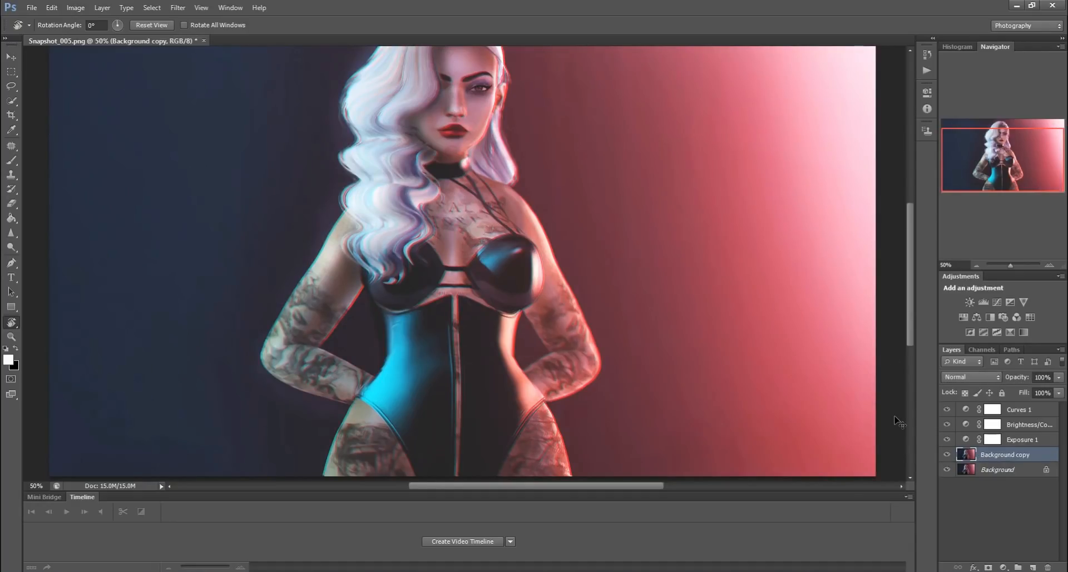
Choose the 2357 px dust-speck brush tip for the Brush tool
click(12, 160)
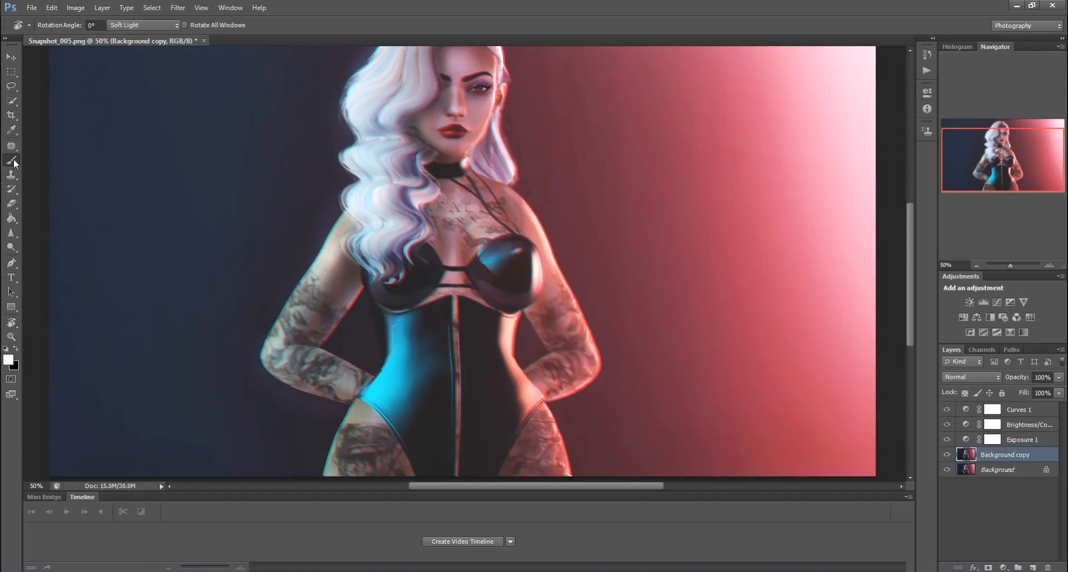
click(56, 28)
scroll(89, 154, up, 10)
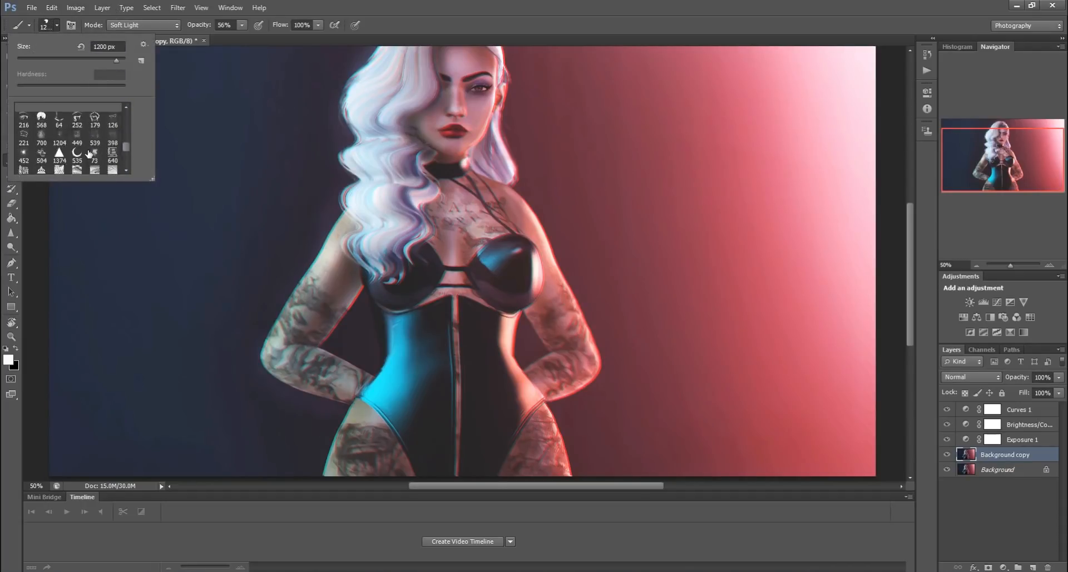
scroll(89, 154, down, 2)
scroll(89, 154, down, 8)
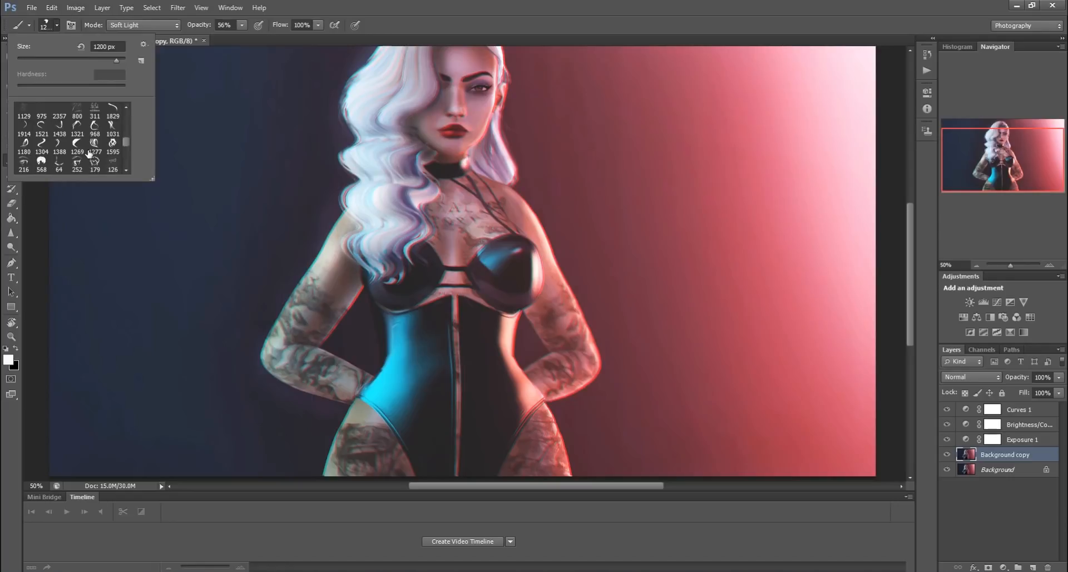
scroll(85, 135, up, 2)
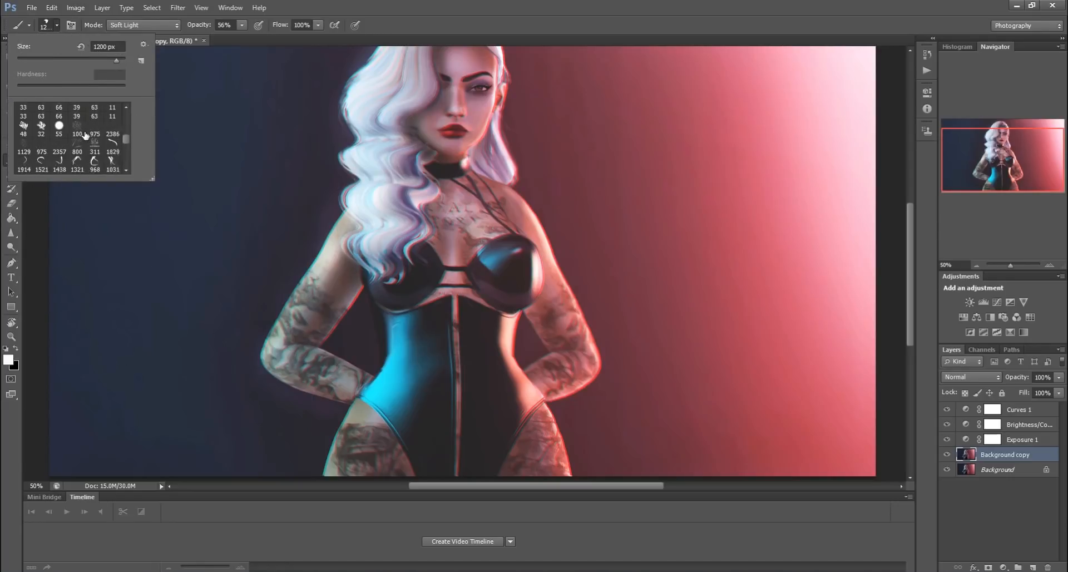
scroll(85, 135, down, 10)
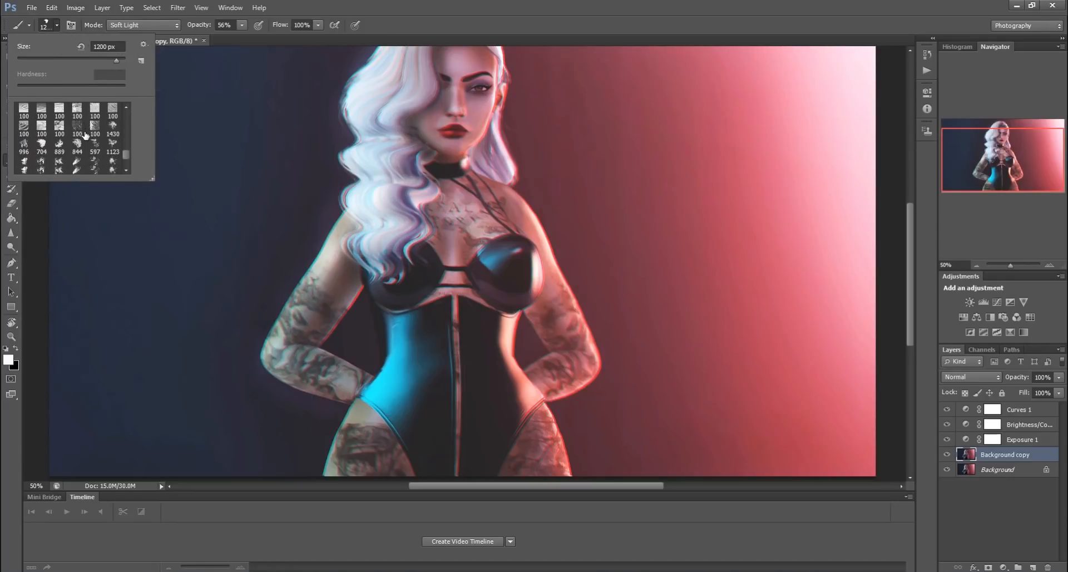
scroll(85, 134, up, 15)
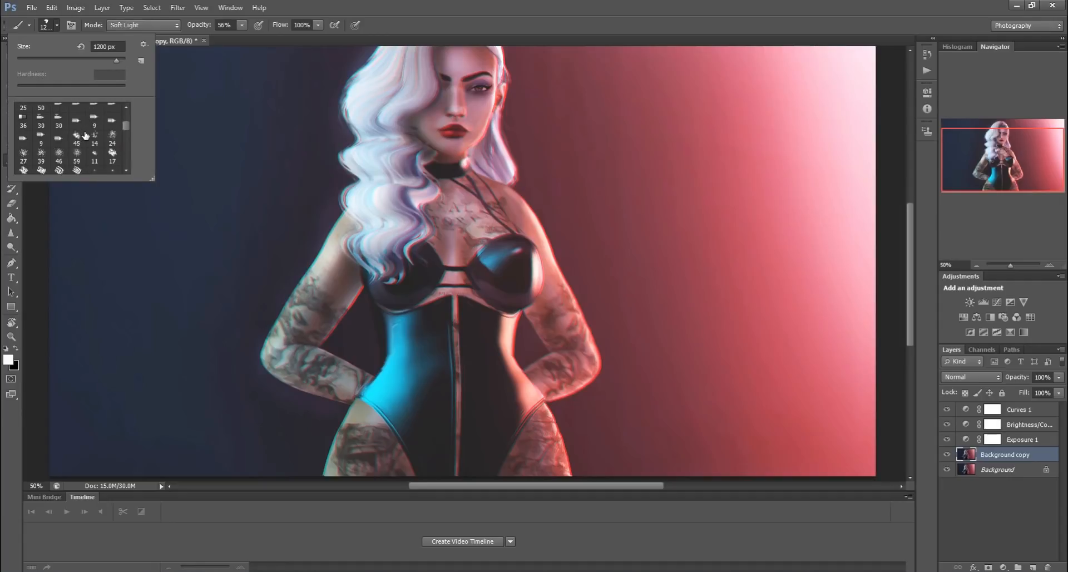
scroll(85, 134, down, 3)
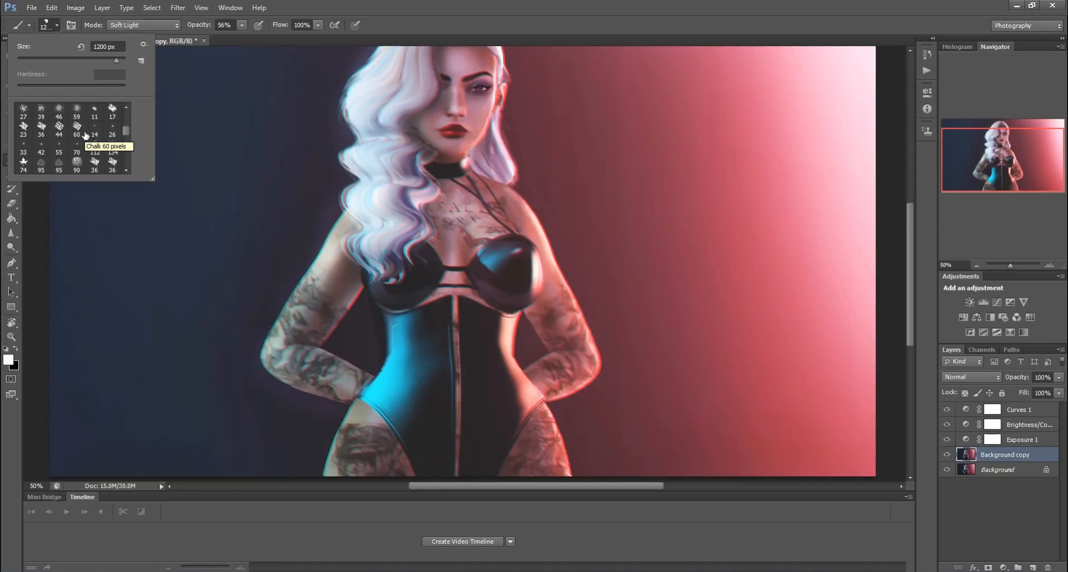
scroll(85, 135, down, 3)
scroll(85, 135, down, 1)
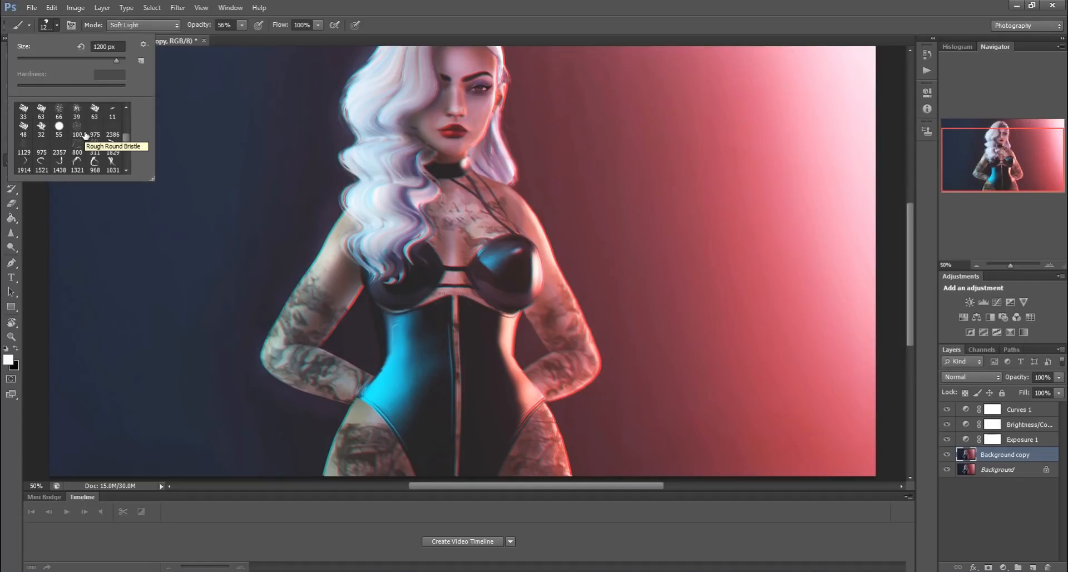
click(61, 146)
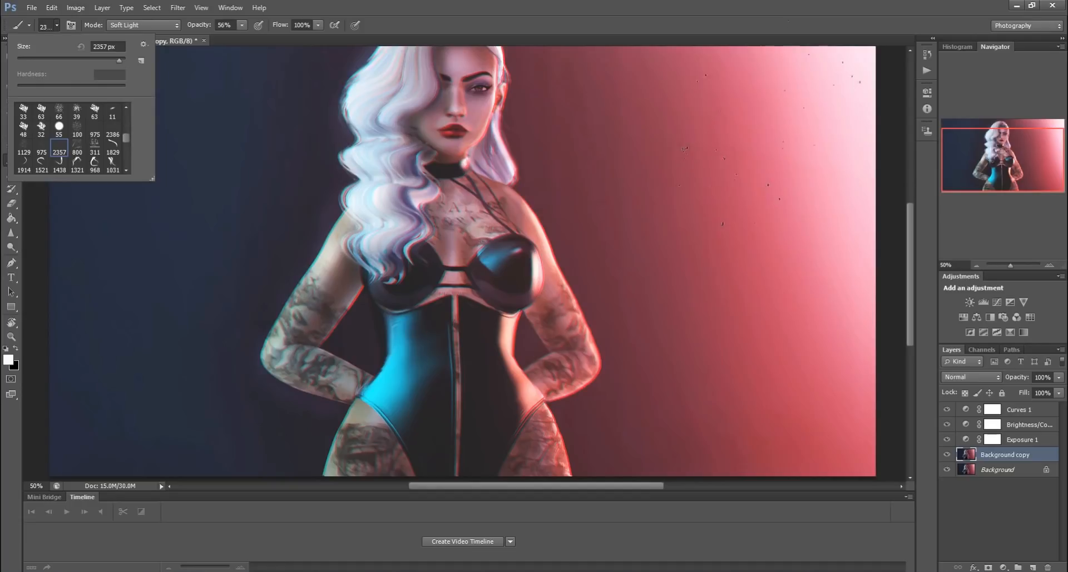
Stamp white dust specks over the backdrop on the Background copy layer and reduce the brush size
click(773, 162)
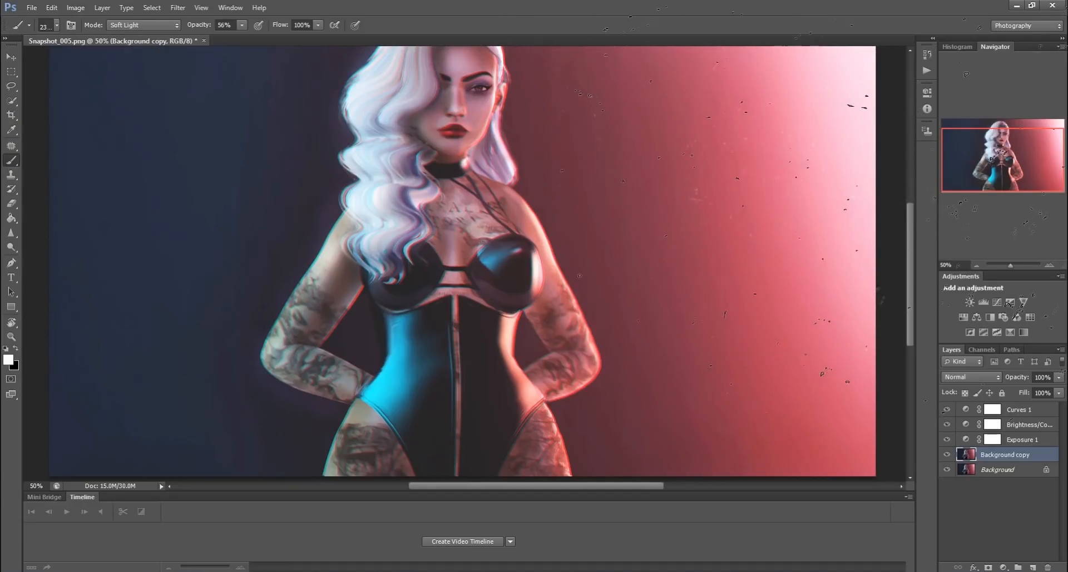
key(bracketleft)
key(bracketleft)
key(bracketleft)
key(bracketleft)
key(bracketleft)
key(bracketleft)
key(bracketleft)
key(bracketleft)
key(bracketleft)
key(bracketleft)
Examine the dust specks up close on the blue backdrop and review the whole image at 33.33%
click(10, 337)
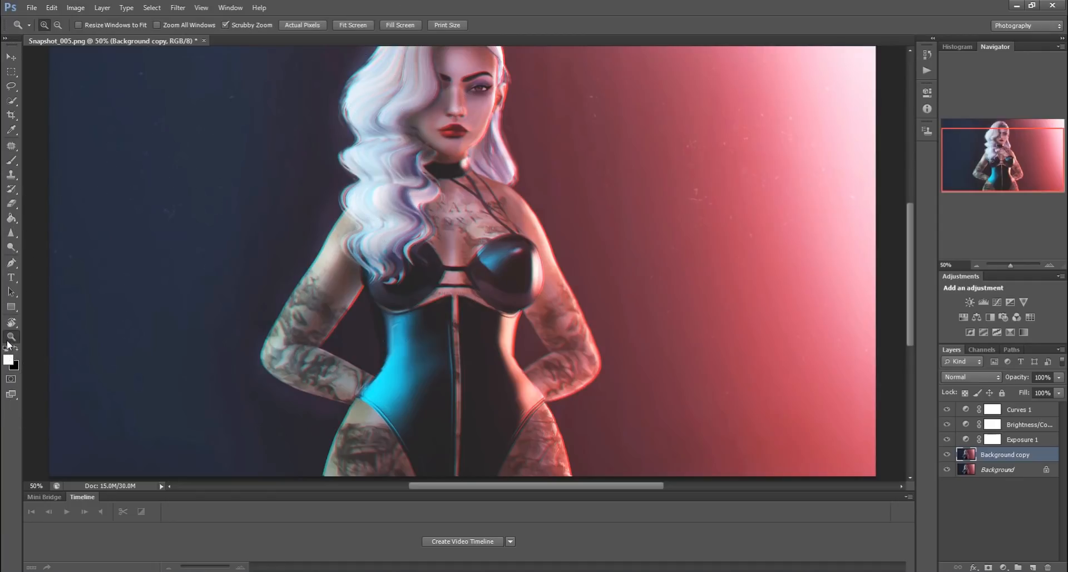
click(241, 104)
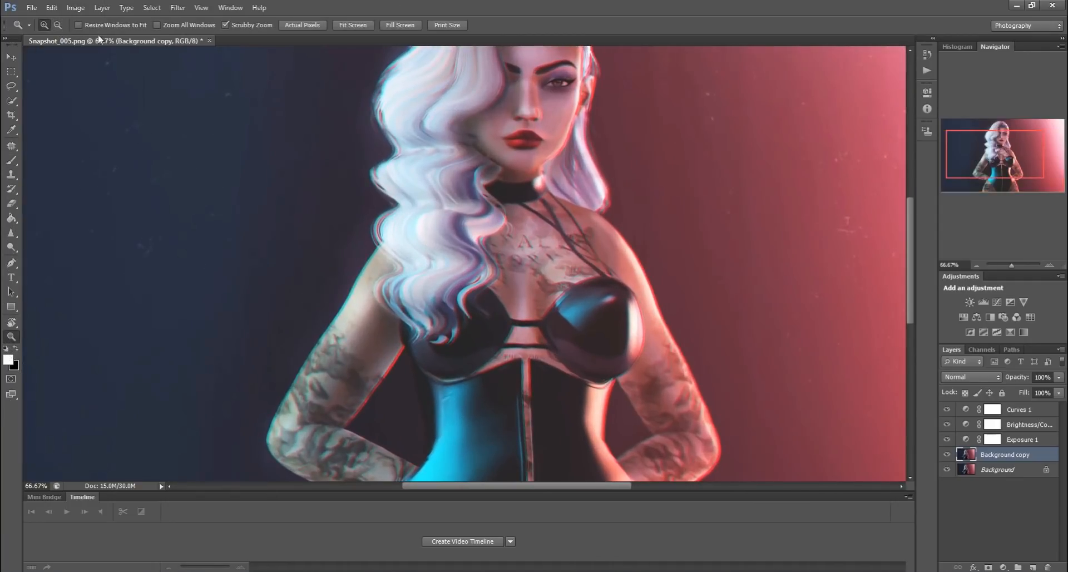
click(59, 25)
click(231, 164)
click(231, 164)
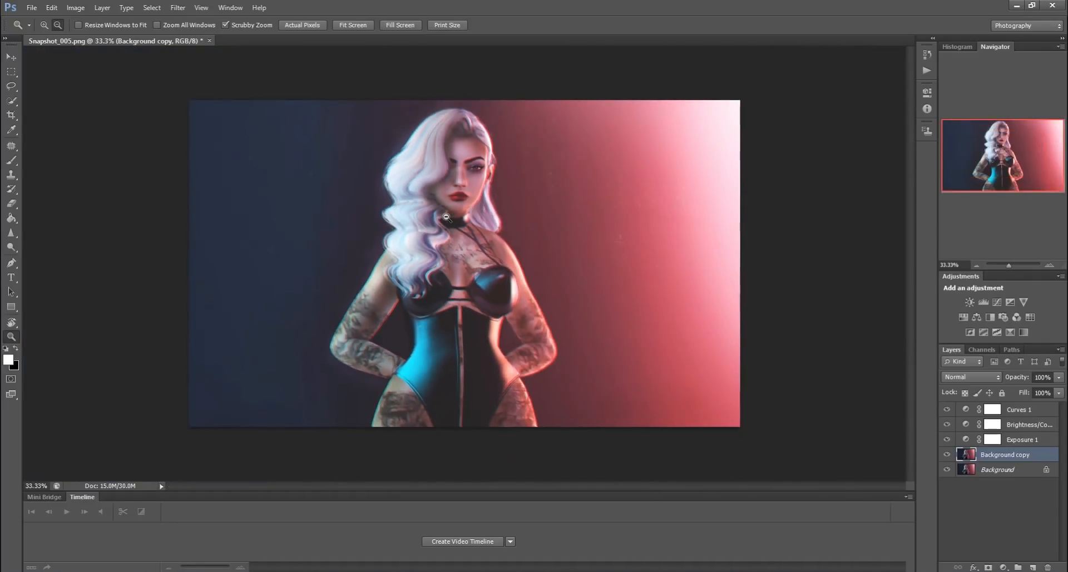
Open backlighting.png from the Desktop folder in Photos and compare it with the portrait being retouched in Photoshop
click(97, 571)
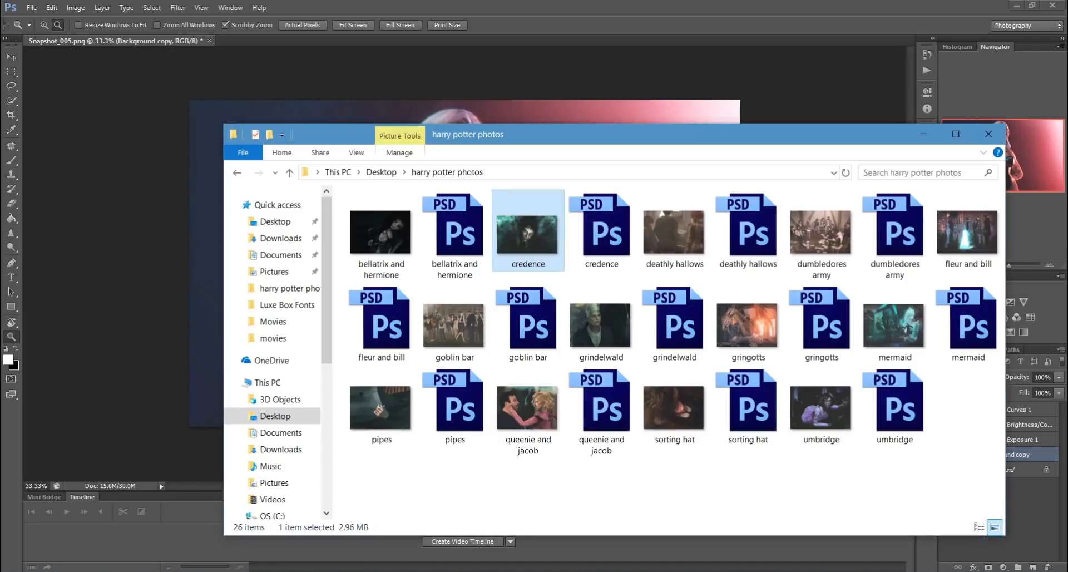
click(275, 221)
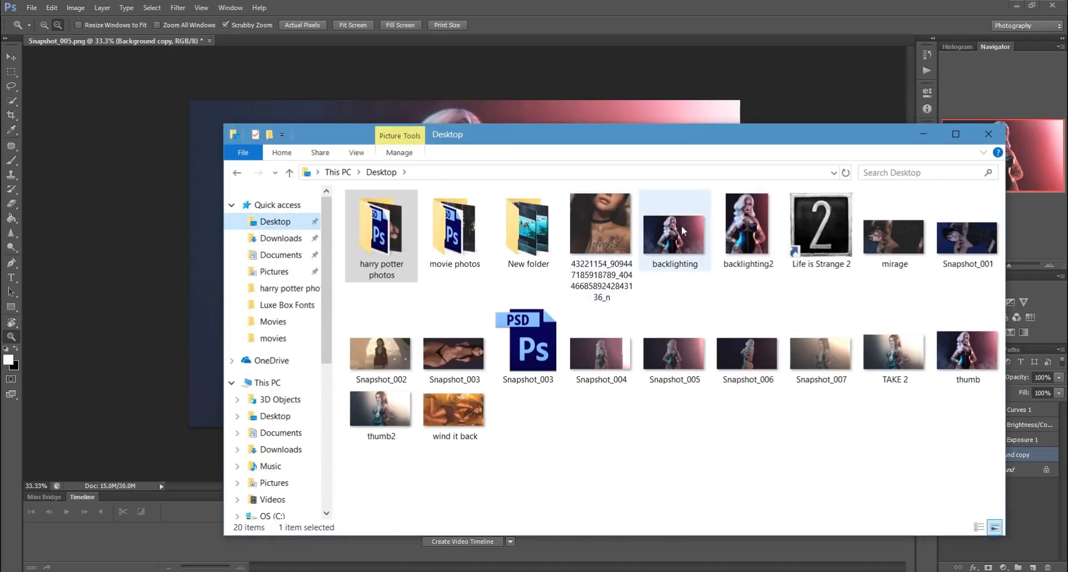
click(692, 236)
double_click(692, 232)
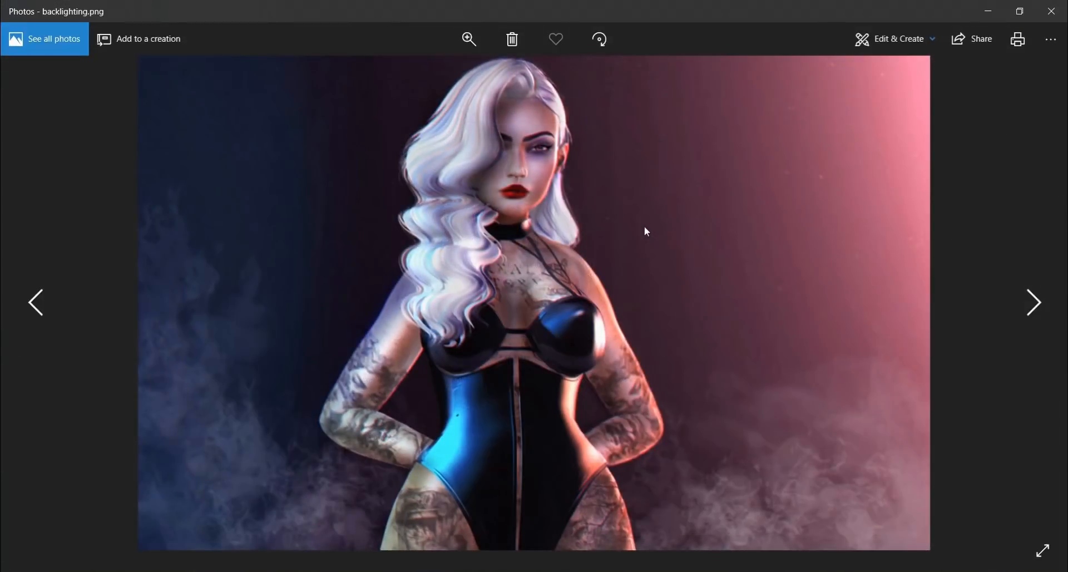
click(181, 571)
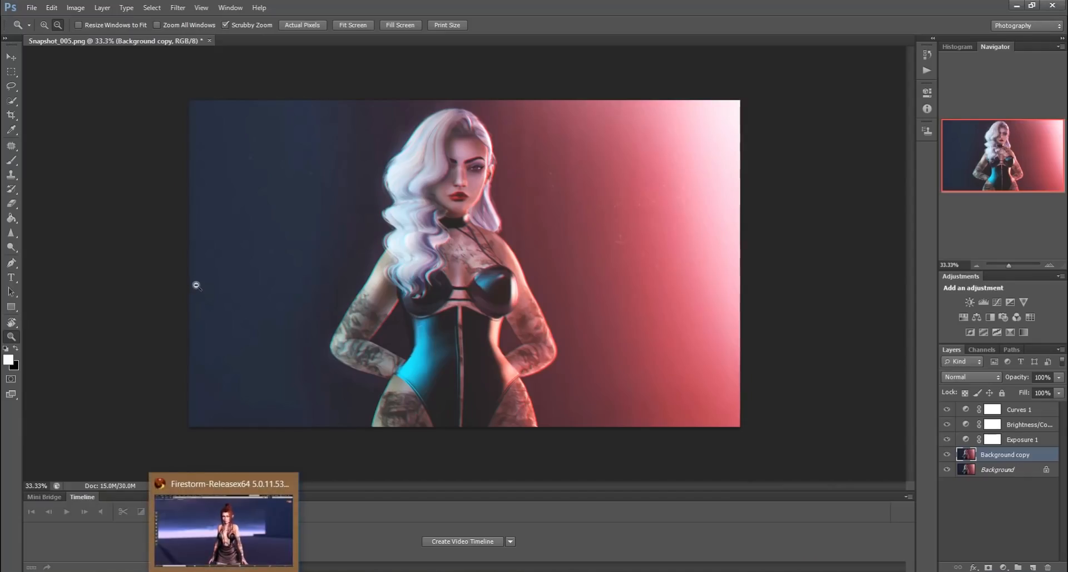
mouse_move(431, 571)
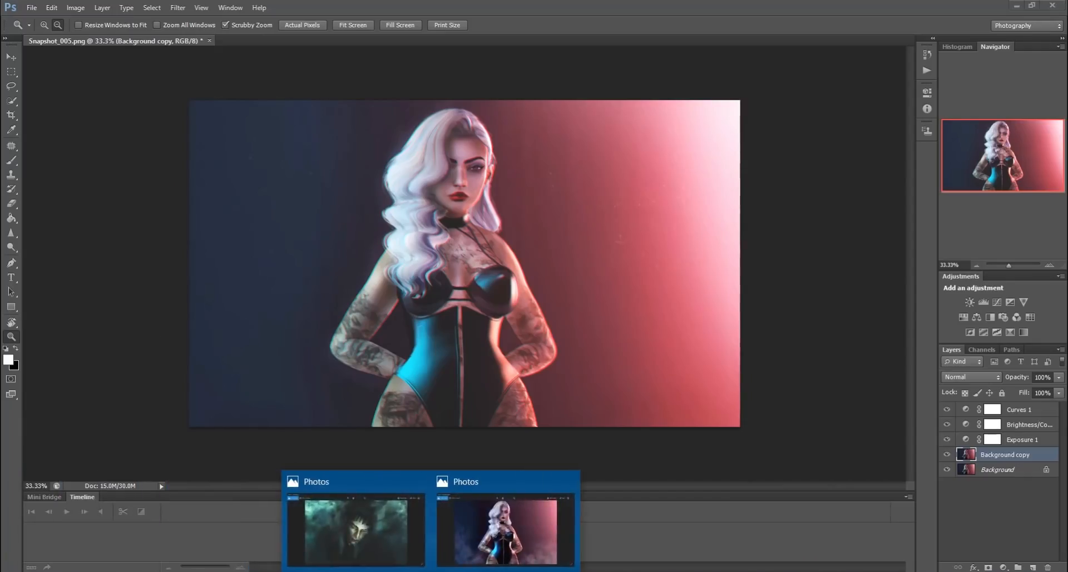
click(460, 541)
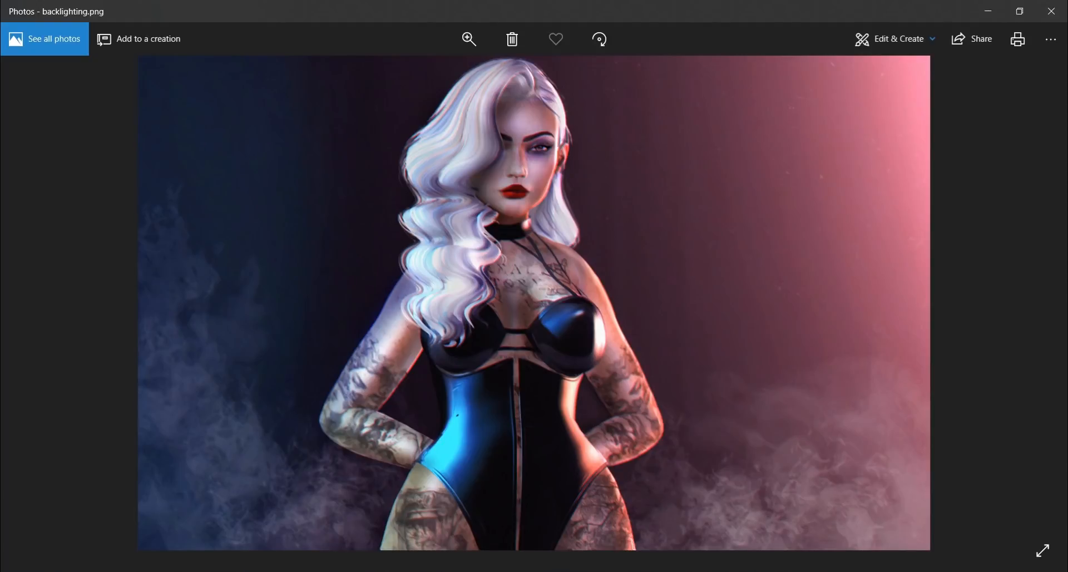
key(alt+Tab)
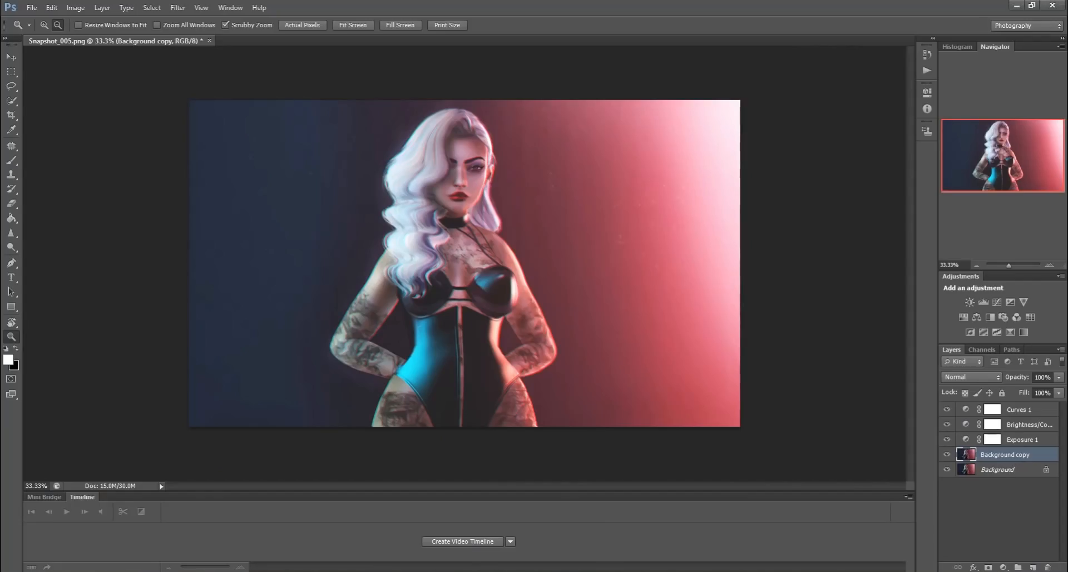